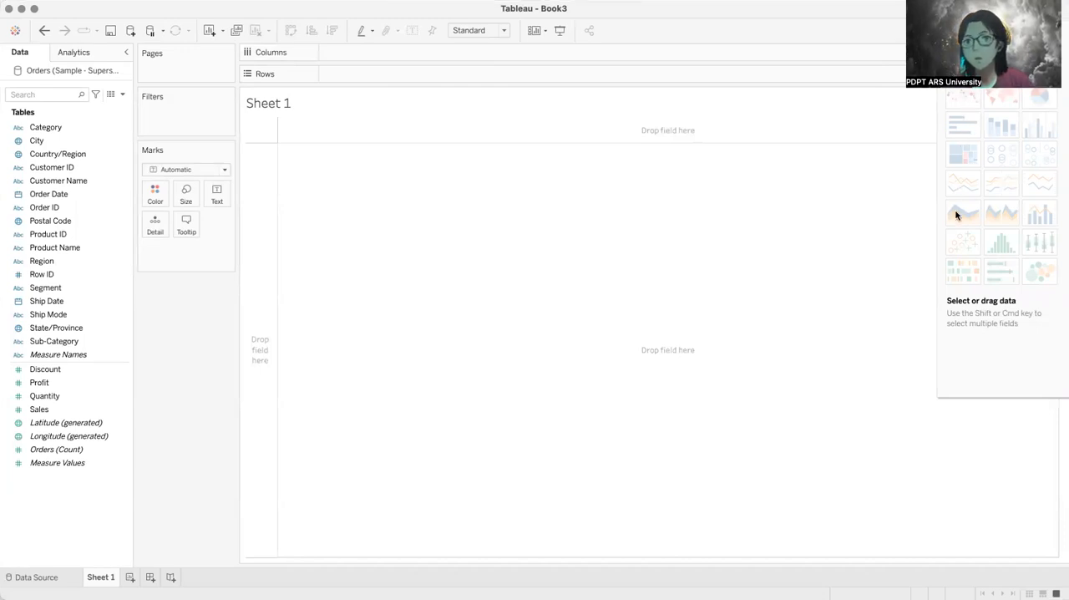
# Step: View the Orders table on the data source page and return to Sheet 1
pyautogui.moveTo(957, 221)
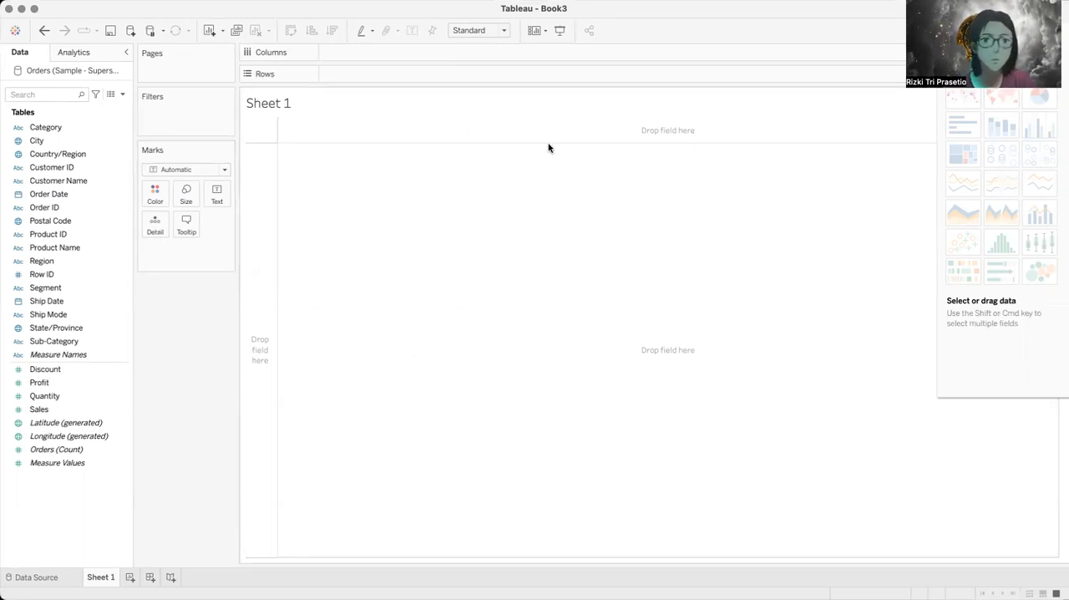
pyautogui.click(30, 578)
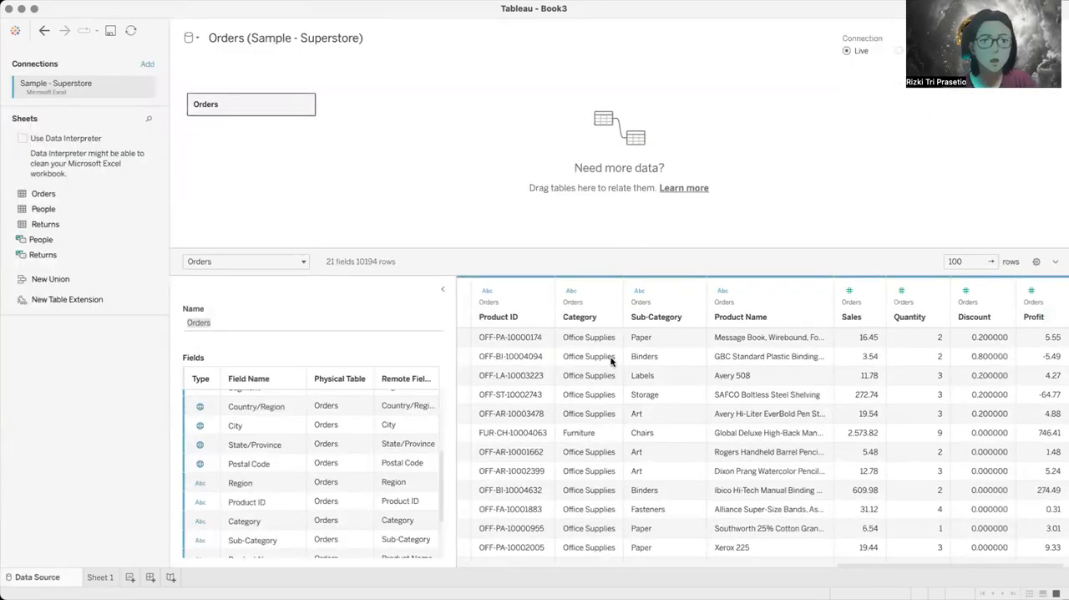
pyautogui.click(100, 578)
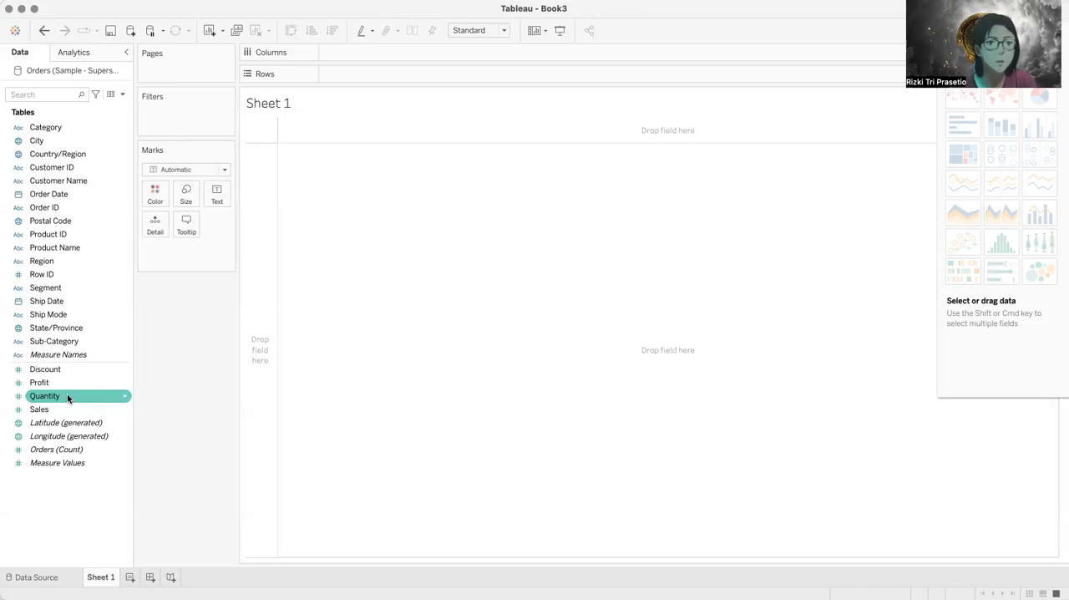
# Step: Examine the dimension and measure fields of the Orders table and the mark types available for the sheet
pyautogui.click(52, 368)
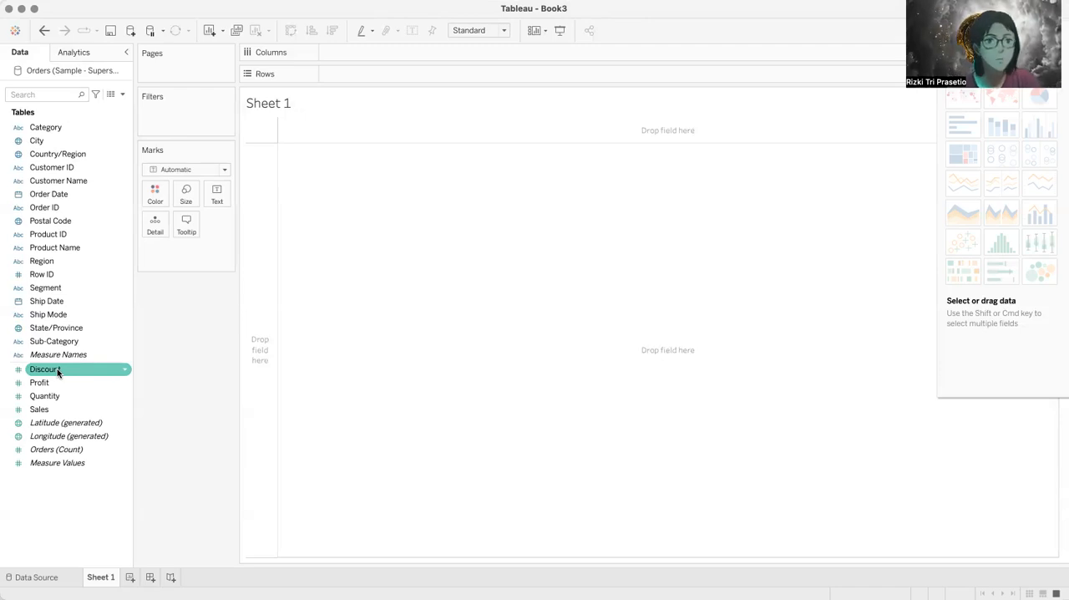
pyautogui.click(83, 154)
pyautogui.click(92, 127)
pyautogui.click(67, 248)
pyautogui.click(63, 328)
pyautogui.click(62, 368)
pyautogui.click(53, 433)
pyautogui.click(59, 384)
pyautogui.click(86, 355)
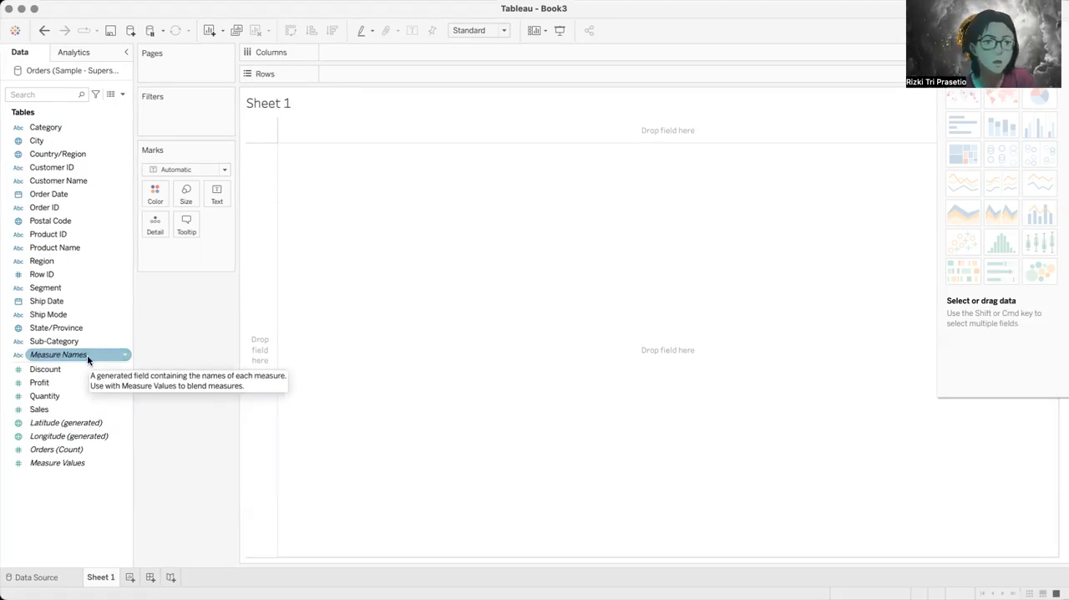
pyautogui.click(102, 435)
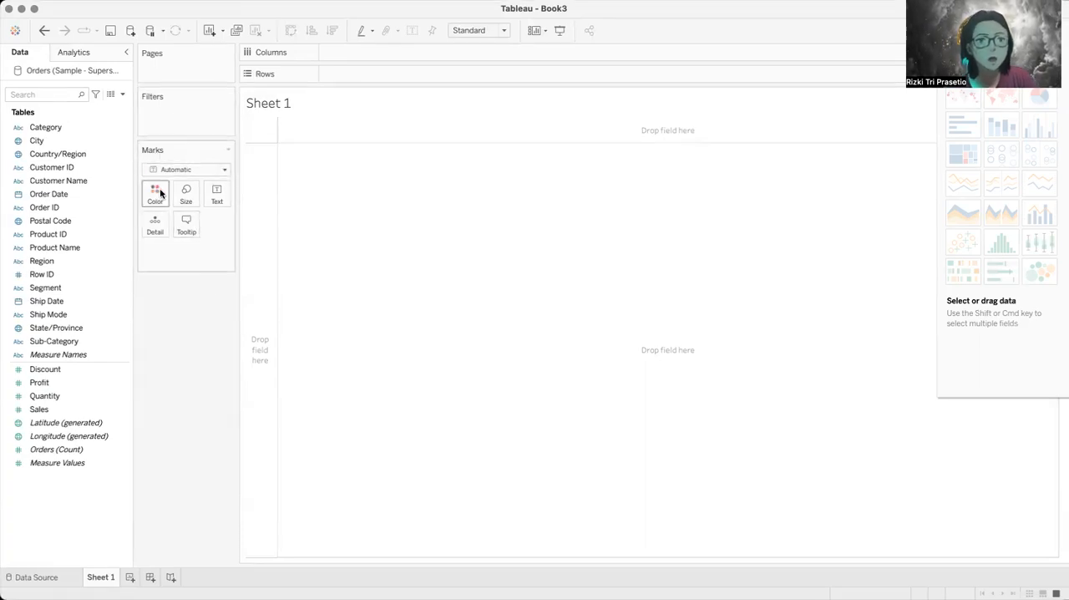
pyautogui.click(222, 170)
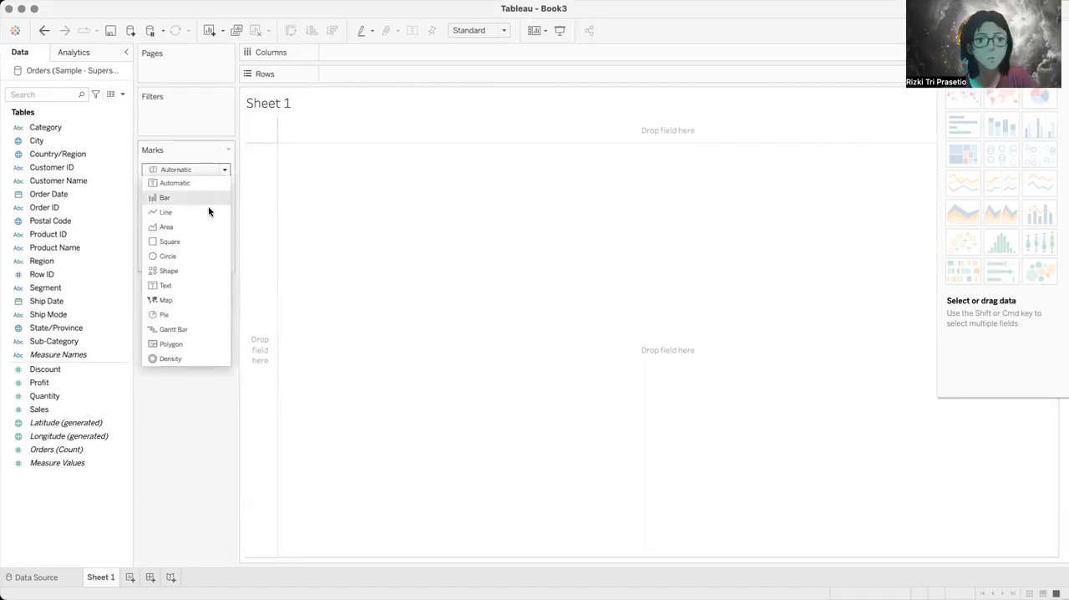
pyautogui.click(198, 151)
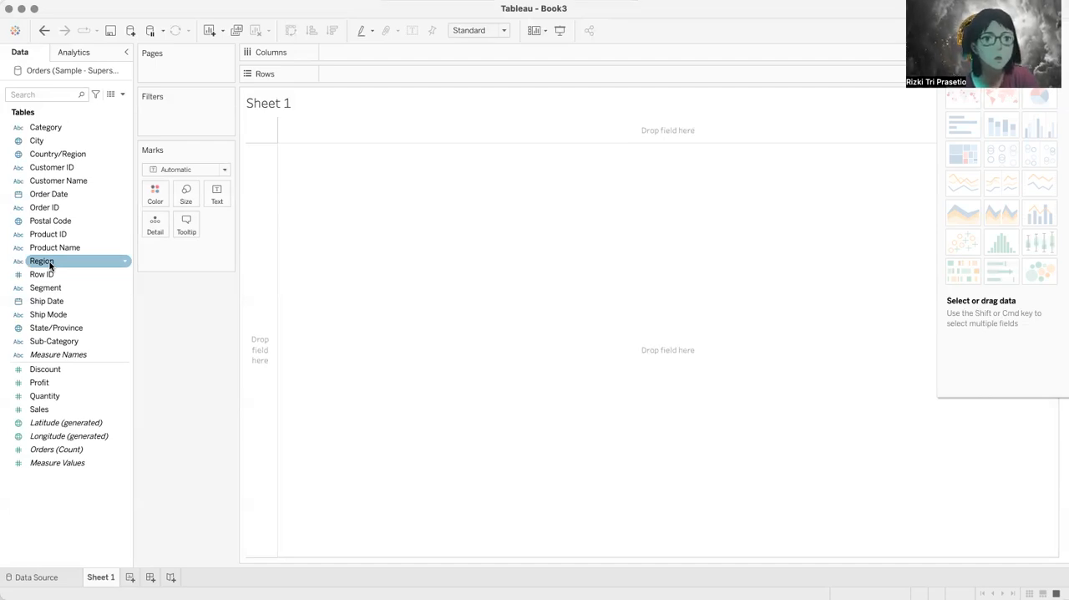
# Step: Build a horizontal bar chart of sales by region, with Region on rows and Sales on columns
pyautogui.moveTo(50, 265); pyautogui.dragTo(252, 219)
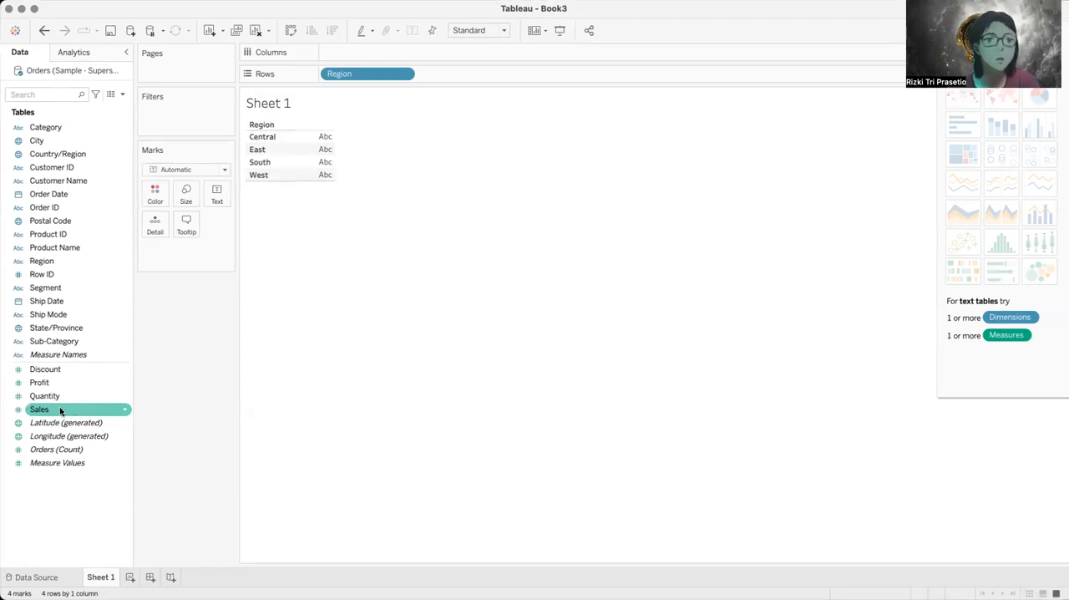
pyautogui.moveTo(63, 409); pyautogui.dragTo(397, 54)
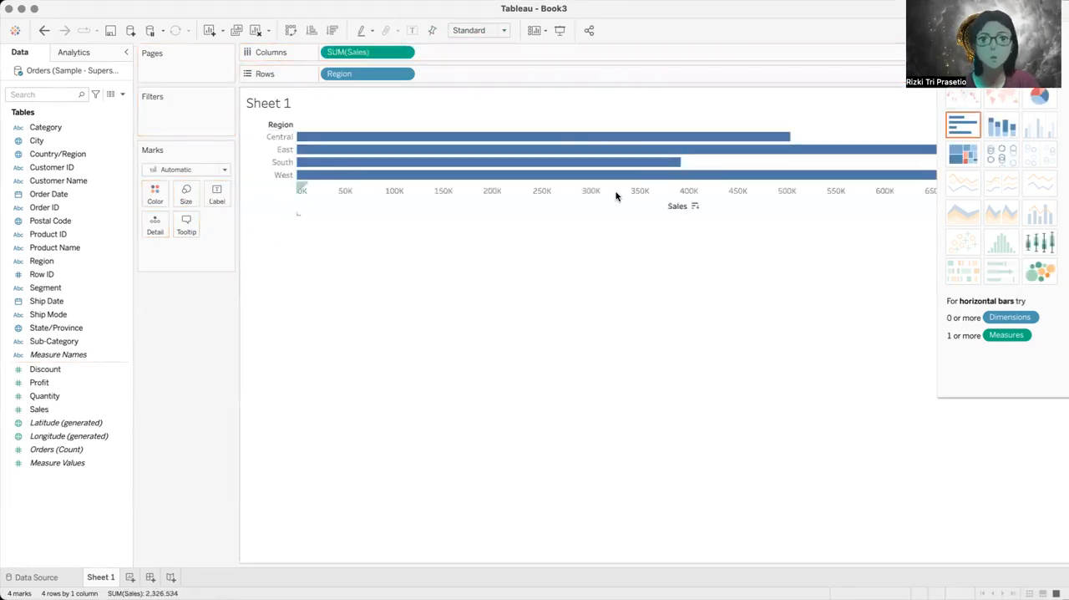
pyautogui.moveTo(858, 182)
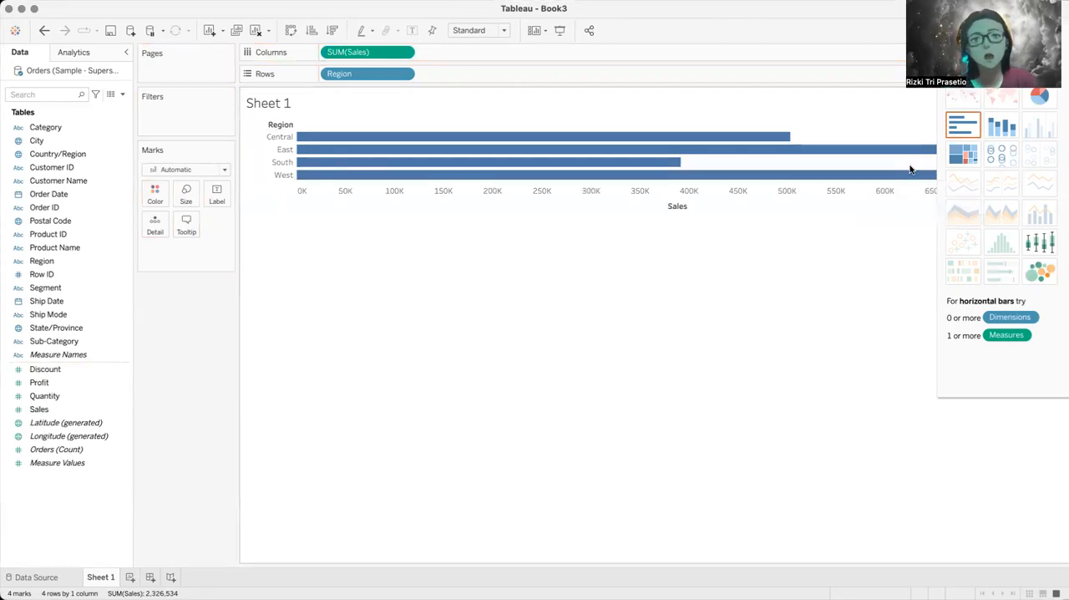
# Step: Convert the bar chart to a text table, then remove Sales from the marks and place it back on columns
pyautogui.click(963, 98)
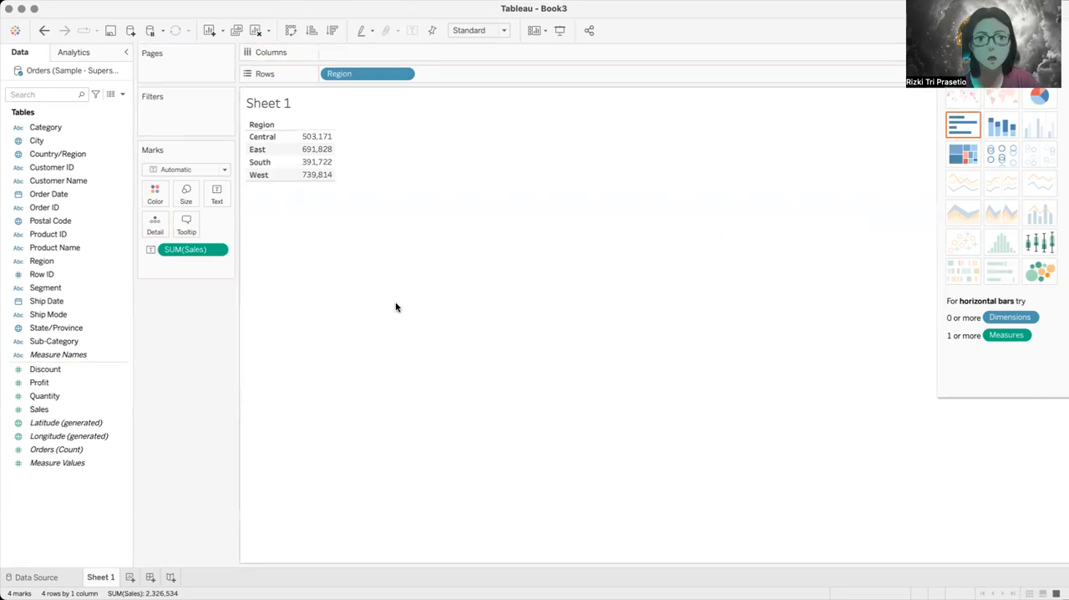
pyautogui.moveTo(192, 249)
pyautogui.mouseDown()
pyautogui.moveTo(339, 49)
pyautogui.moveTo(196, 263)
pyautogui.mouseUp()
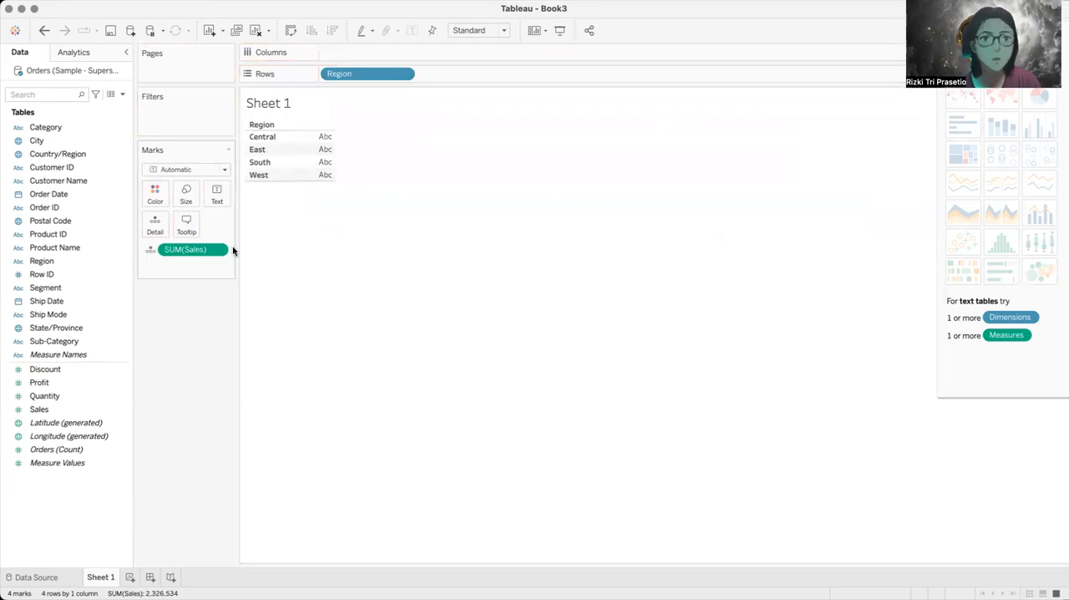
pyautogui.click(217, 249)
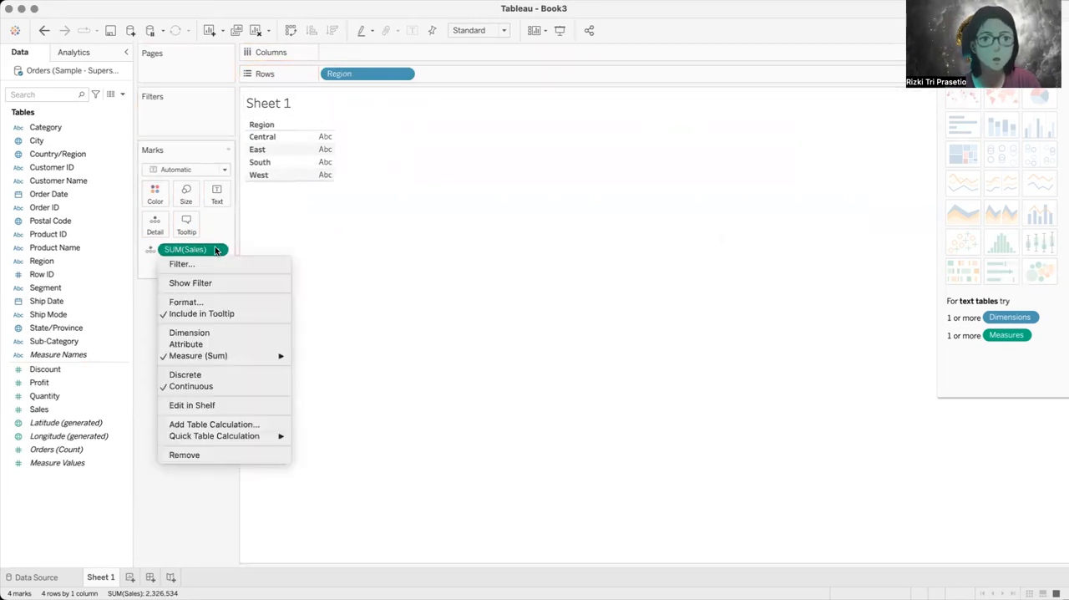
pyautogui.click(185, 454)
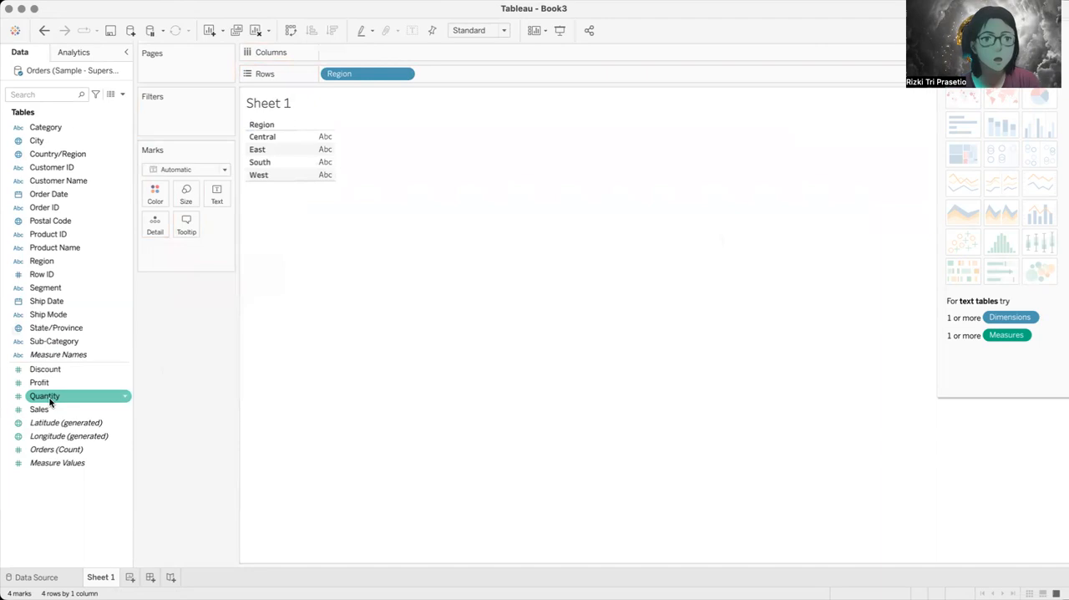
pyautogui.moveTo(53, 413); pyautogui.dragTo(337, 55)
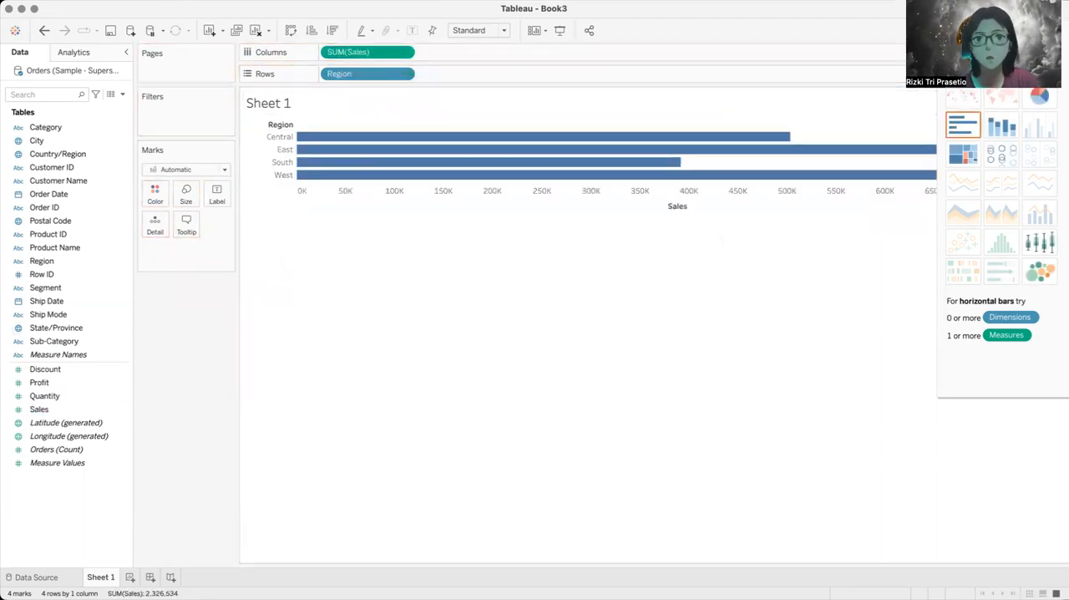
# Step: Convert the bars to a text table and add Profit as a second text value for each region
pyautogui.click(963, 69)
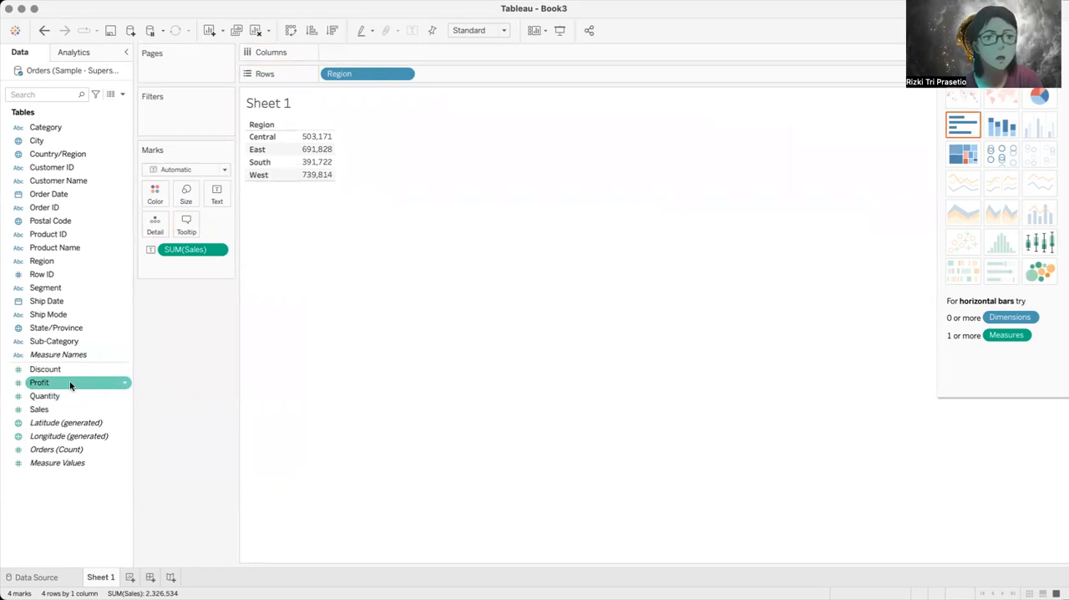
pyautogui.moveTo(69, 381); pyautogui.dragTo(217, 192)
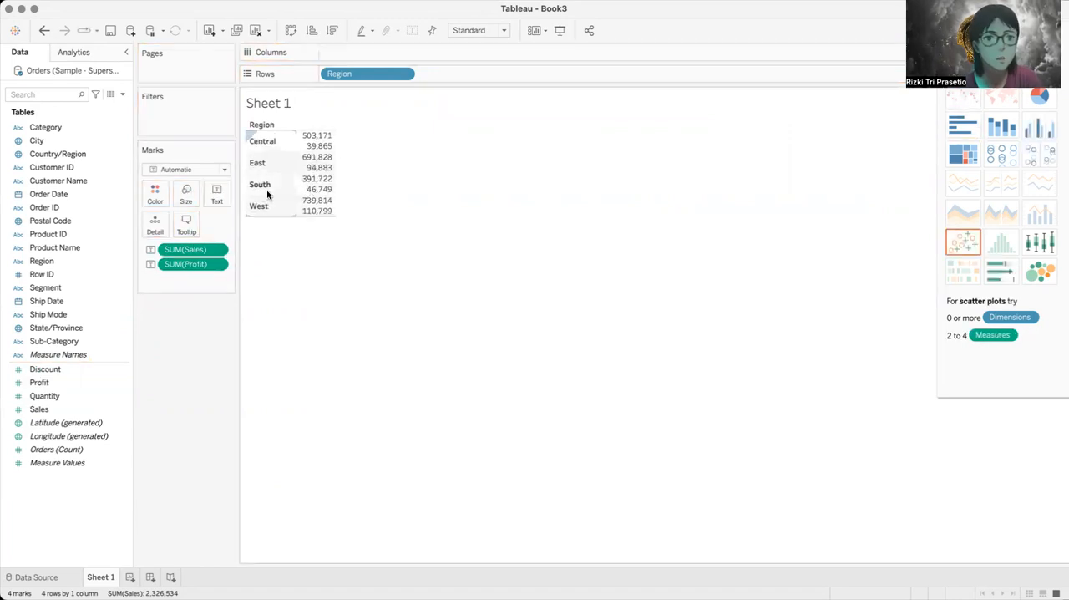
pyautogui.moveTo(313, 146)
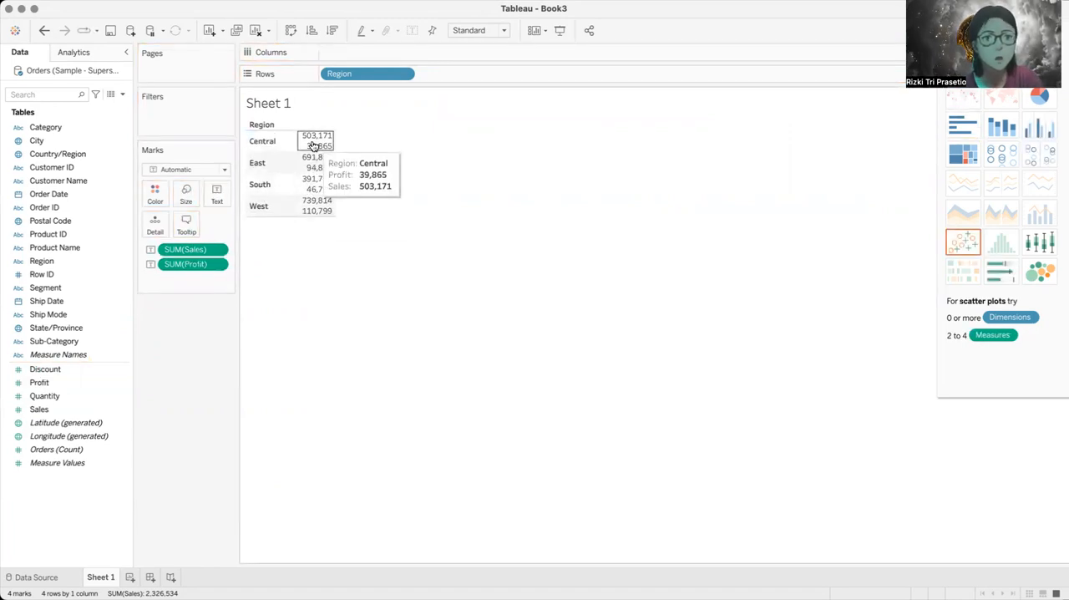
pyautogui.moveTo(313, 182)
pyautogui.moveTo(314, 212)
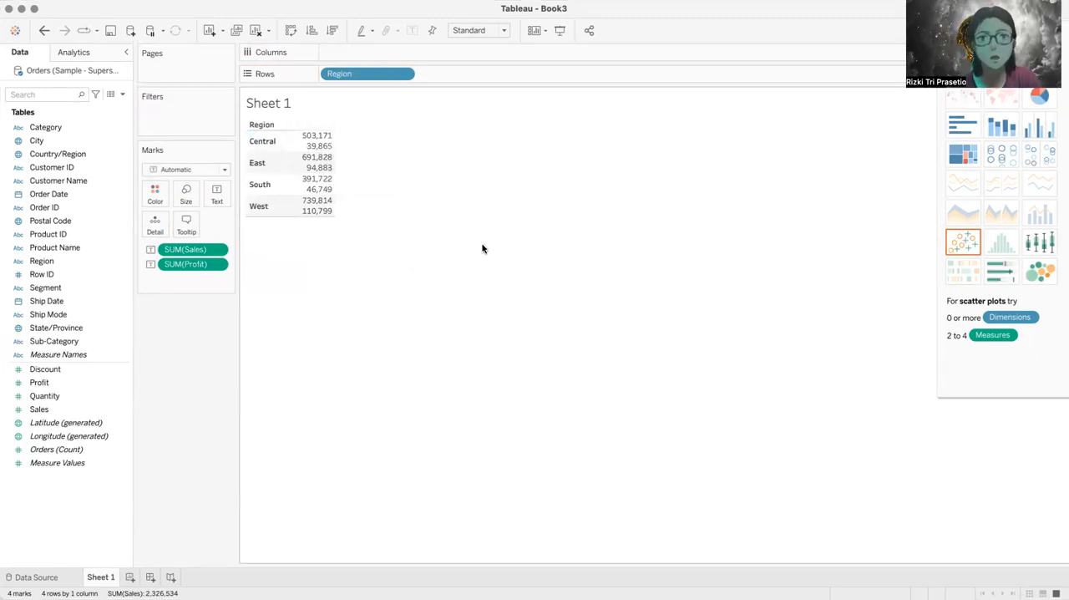
# Step: Remove Profit from the text table and show the regional sales as horizontal bars again
pyautogui.click(217, 264)
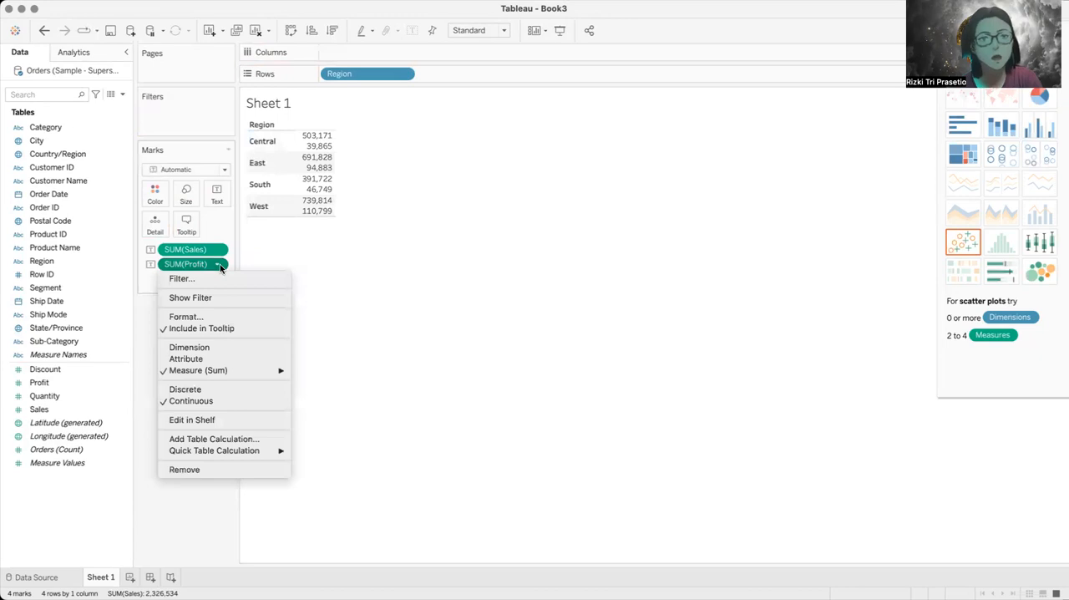
pyautogui.click(222, 471)
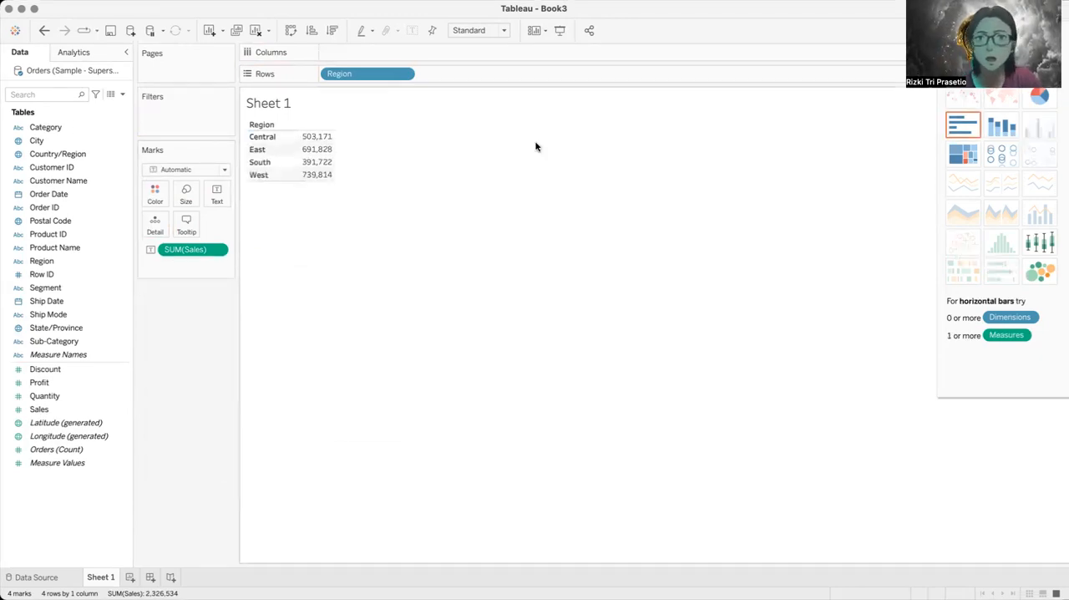
pyautogui.click(963, 123)
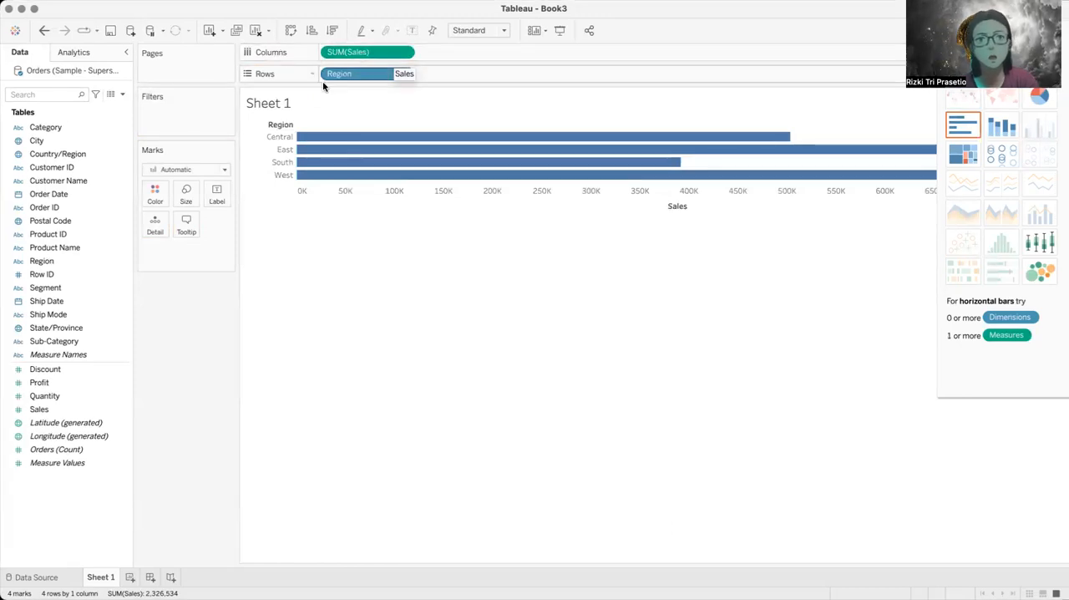
# Step: Turn the chart into vertical bars by moving Region to columns and Sales to rows
pyautogui.moveTo(346, 157)
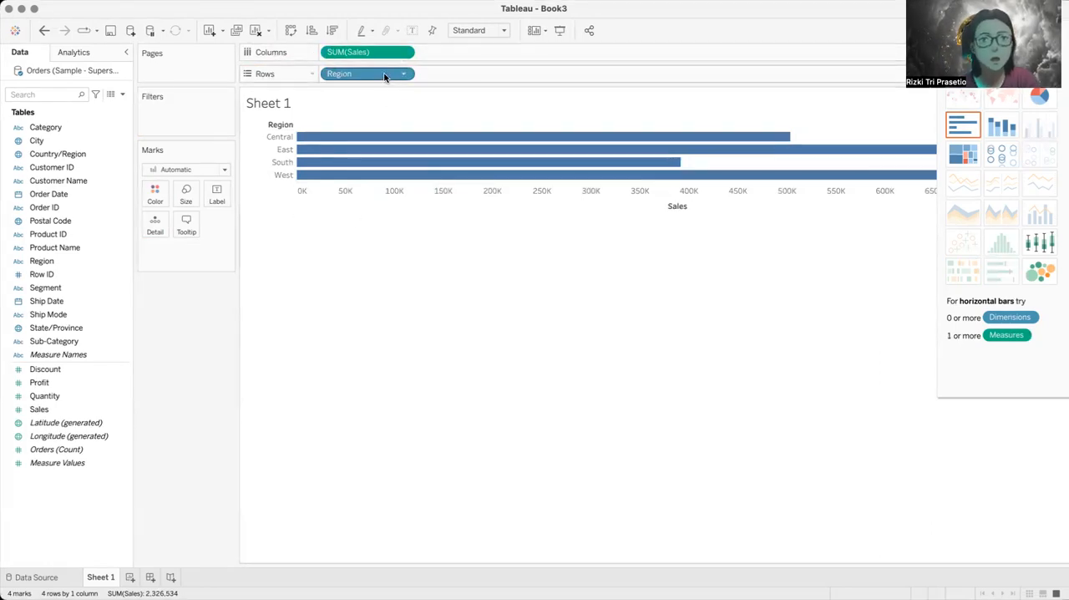
pyautogui.moveTo(384, 76); pyautogui.dragTo(498, 51)
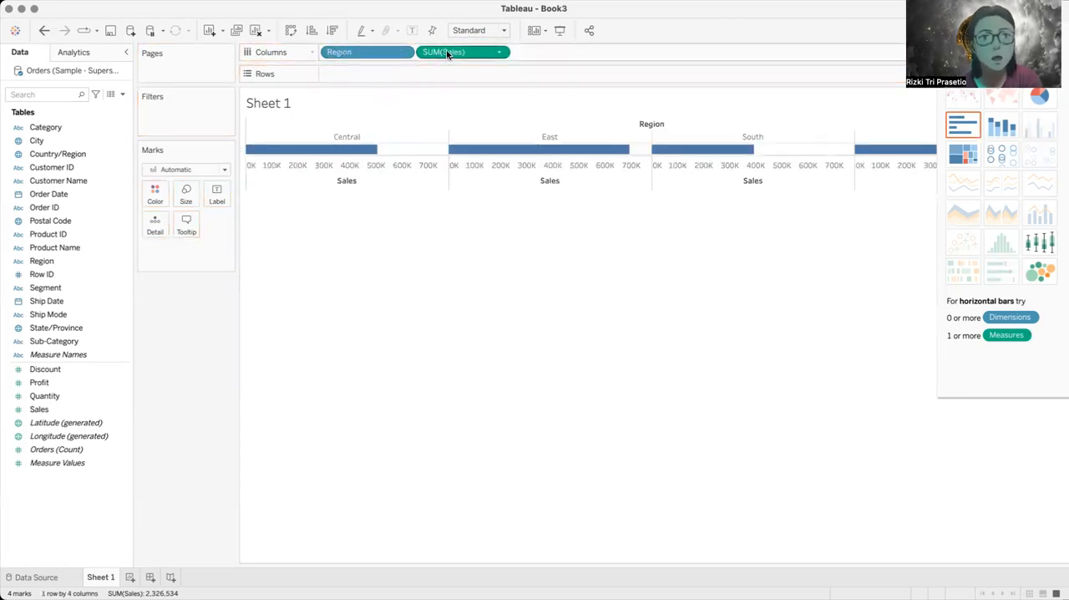
pyautogui.moveTo(447, 53); pyautogui.dragTo(441, 74)
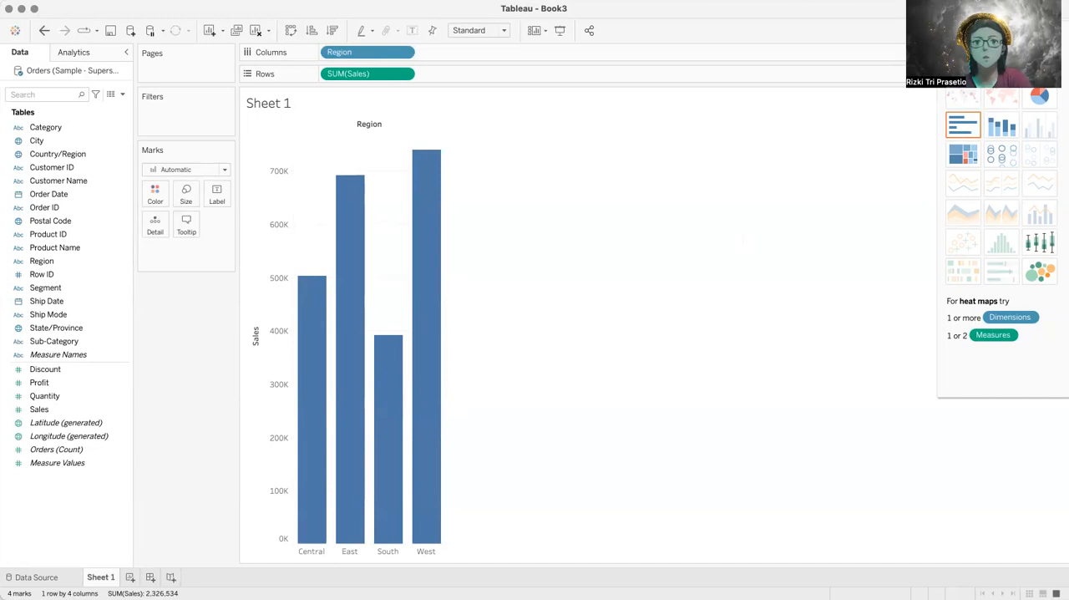
# Step: Try the regional sales as a heat map and as a pie chart, undoing each conversion
pyautogui.click(1002, 67)
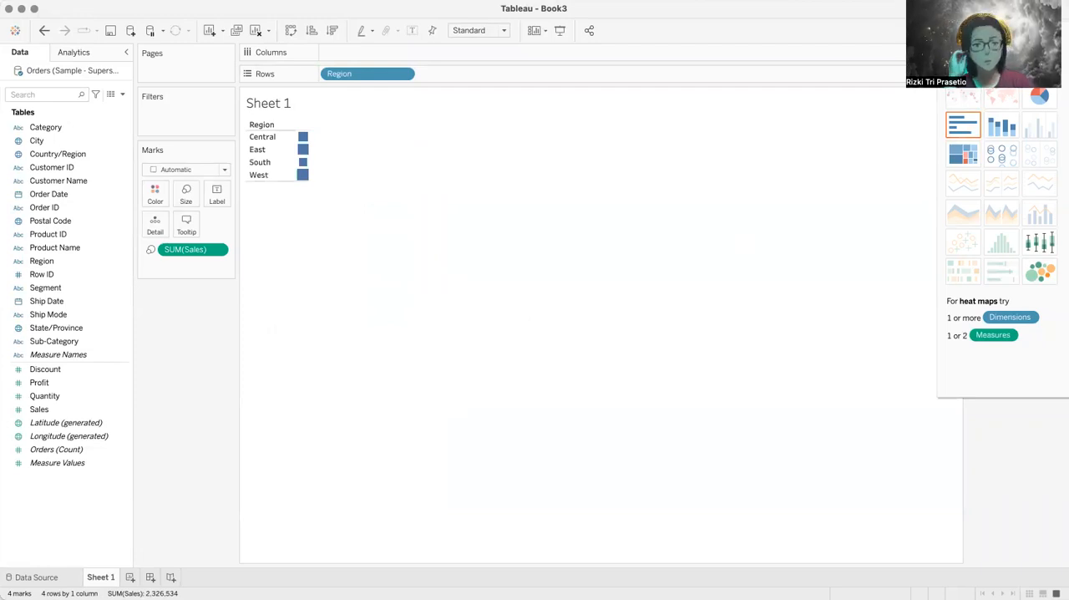
pyautogui.hotkey('ctrl', 'z')
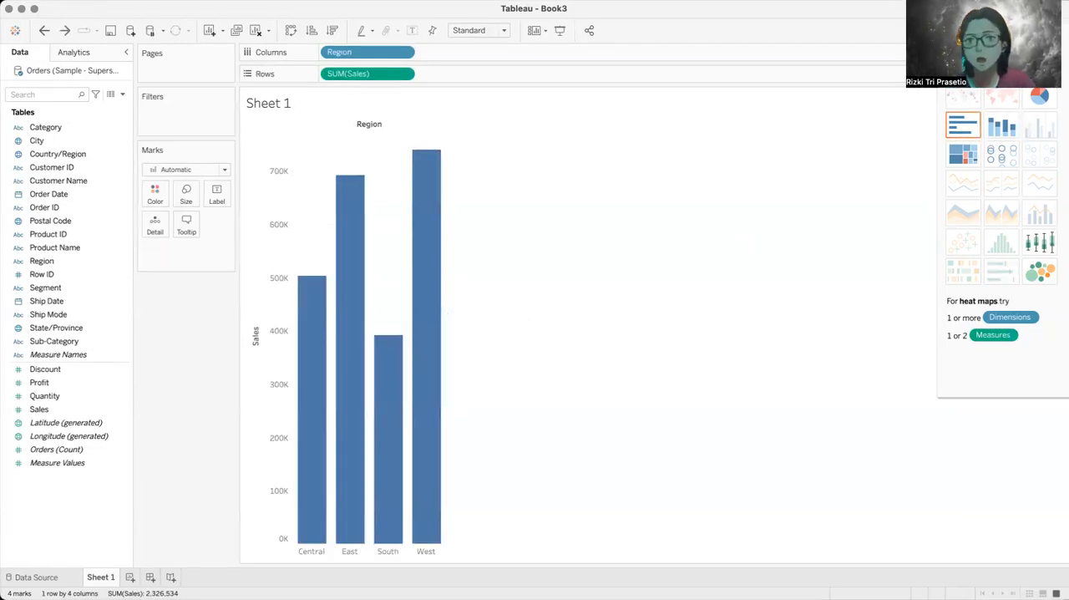
pyautogui.click(1037, 97)
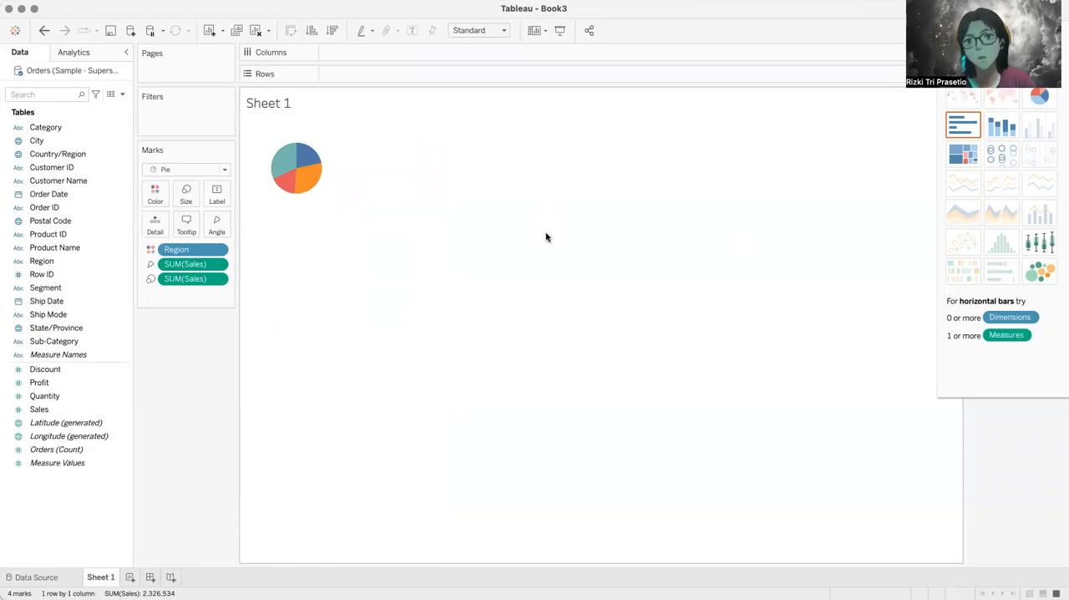
pyautogui.press('super+z')
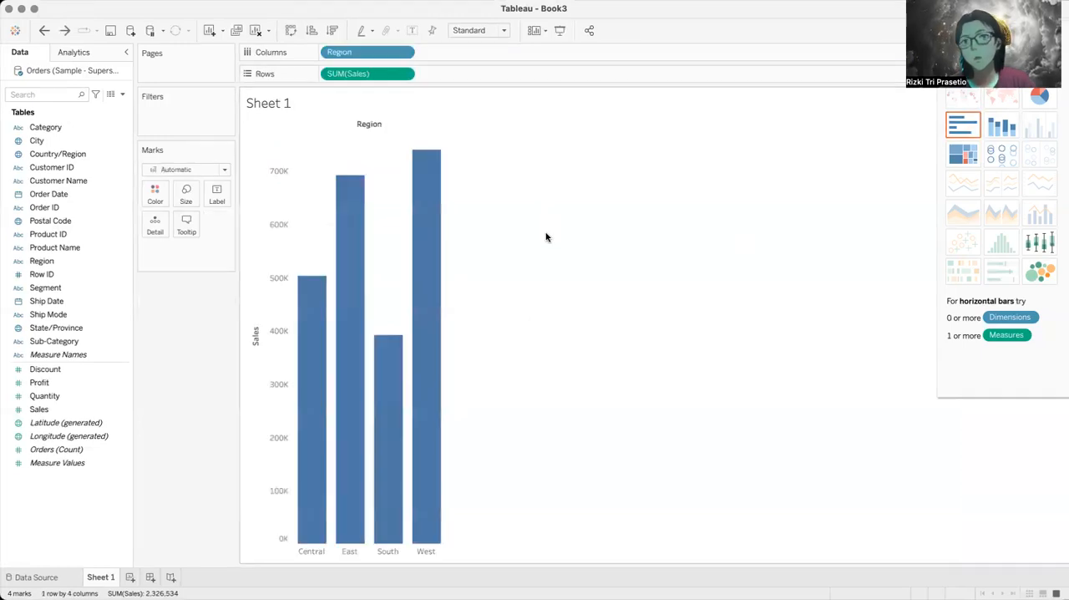
# Step: Cycle the regional sales through stacked bars, treemap, circle views and packed bubbles, ending on a box-and-whisker plot
pyautogui.click(1000, 132)
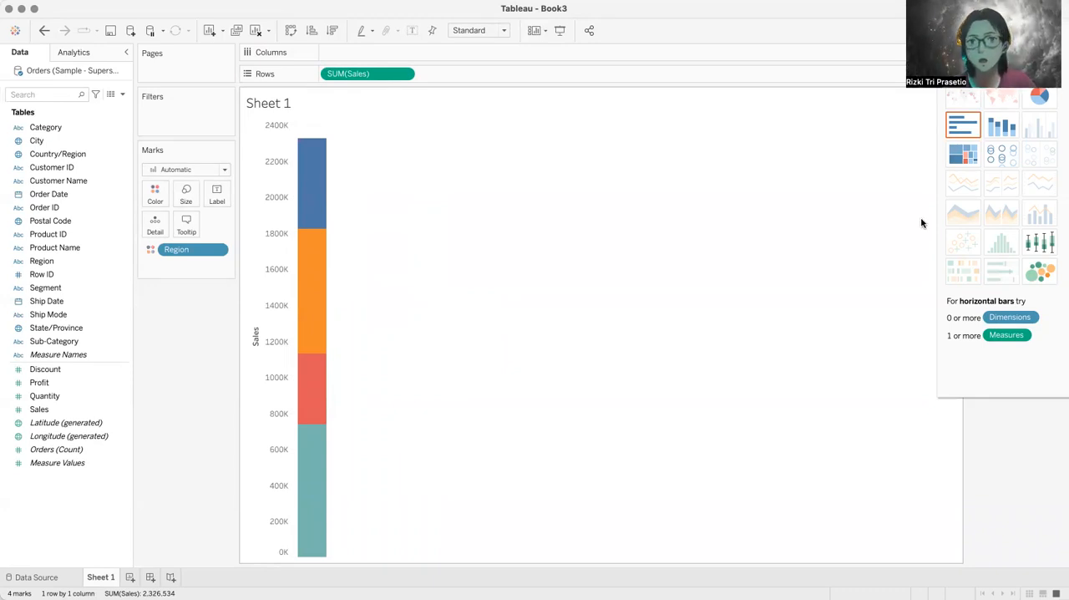
pyautogui.click(967, 158)
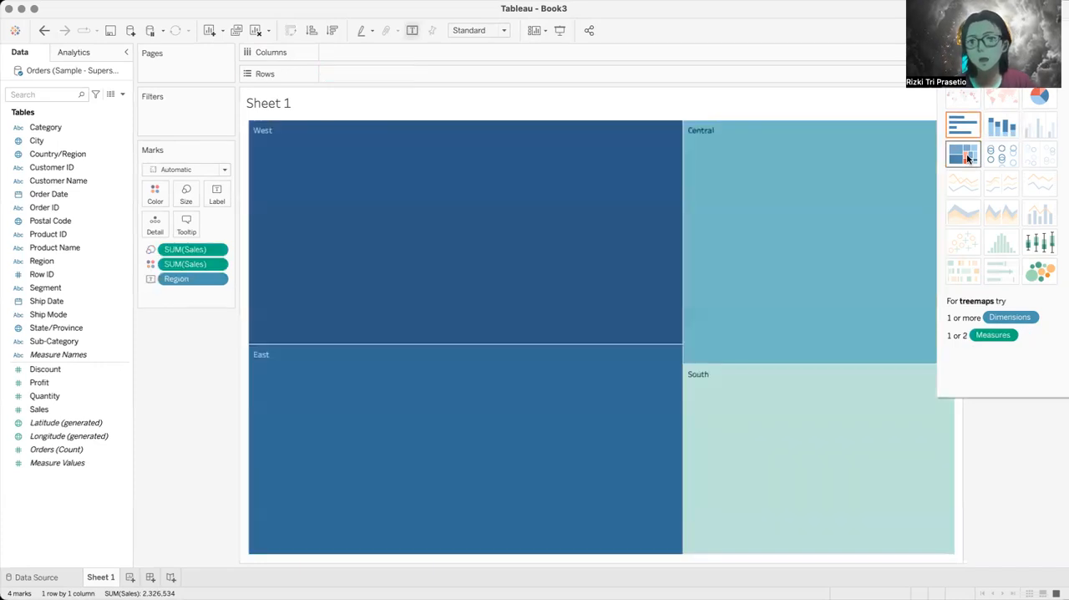
pyautogui.click(996, 163)
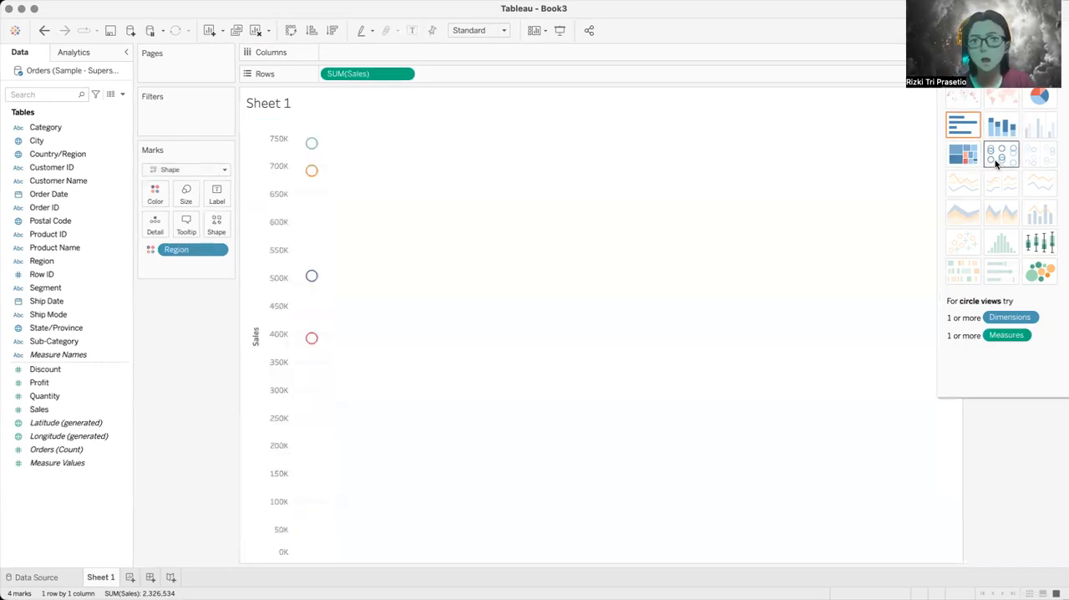
pyautogui.click(1039, 271)
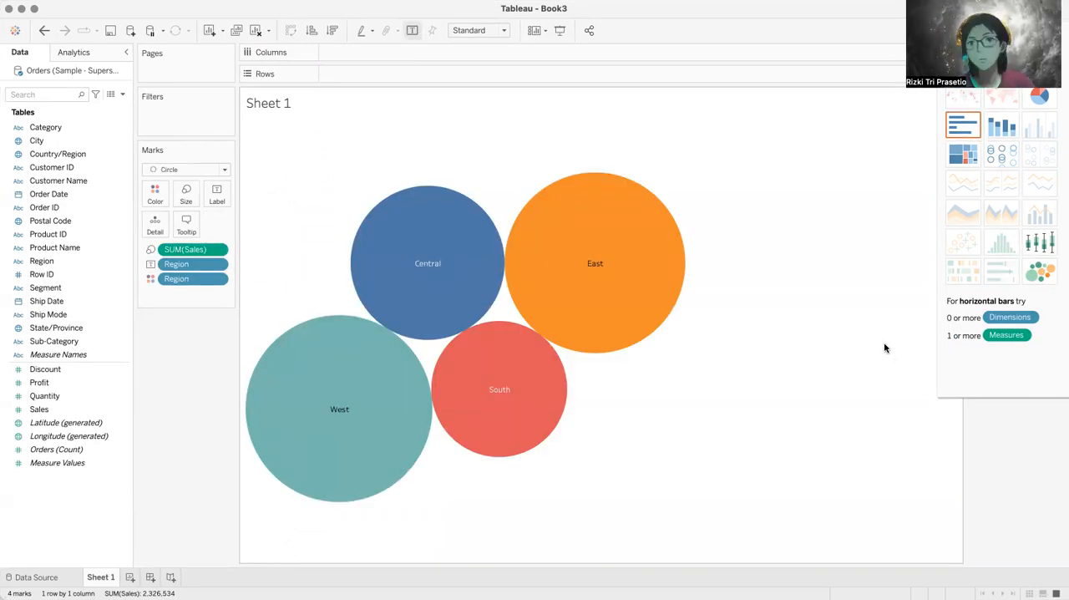
pyautogui.click(1039, 245)
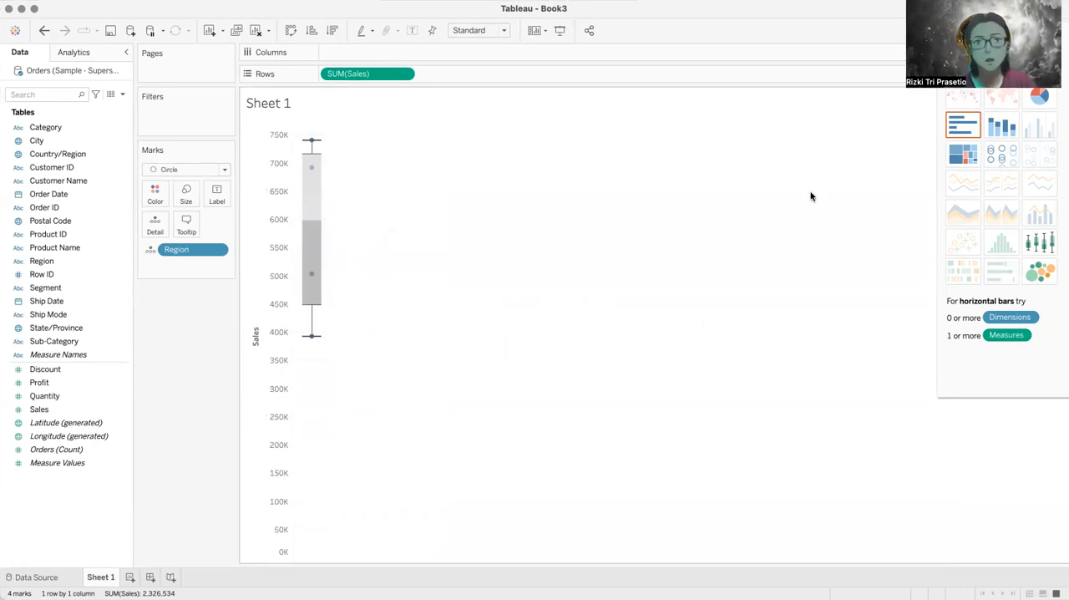
# Step: Convert the regional sales back to horizontal bars and make them vertical by placing Region on columns and Sales on rows
pyautogui.click(971, 134)
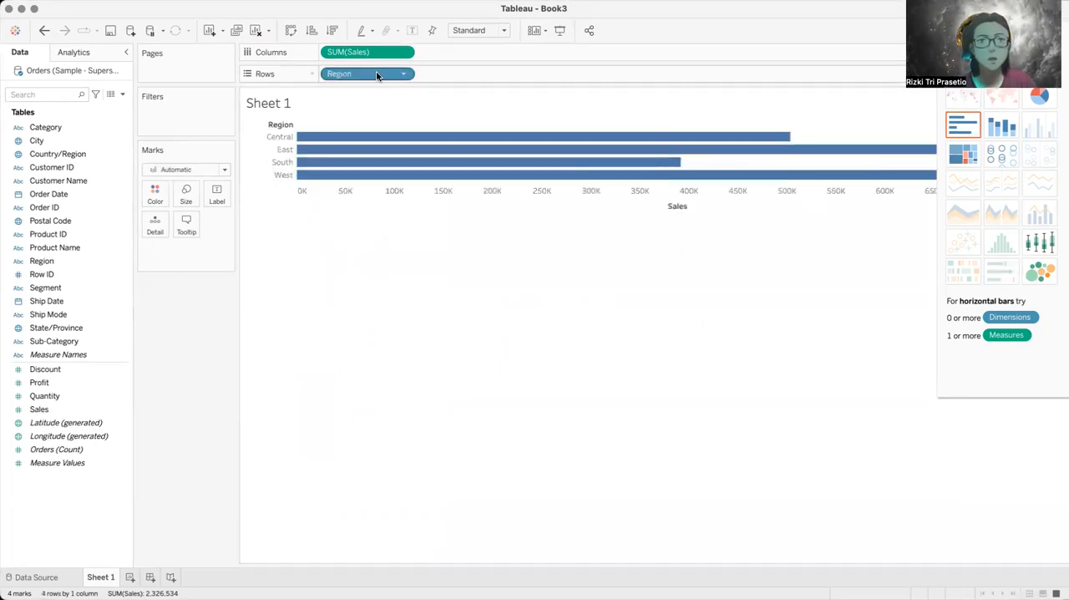
pyautogui.moveTo(368, 74); pyautogui.dragTo(343, 67)
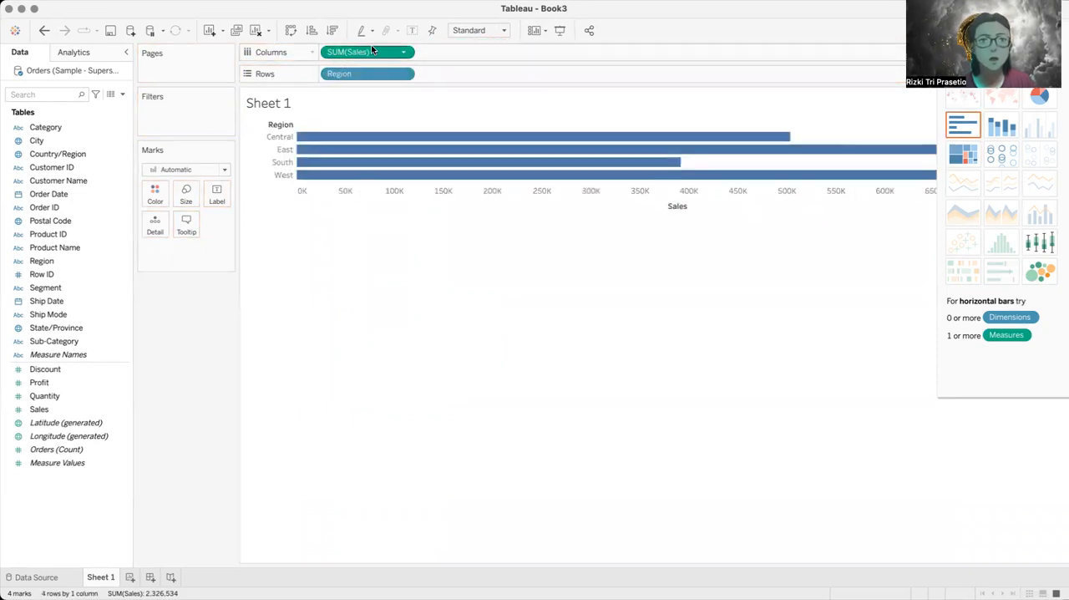
pyautogui.moveTo(403, 52); pyautogui.dragTo(451, 73)
pyautogui.moveTo(351, 69); pyautogui.dragTo(352, 51)
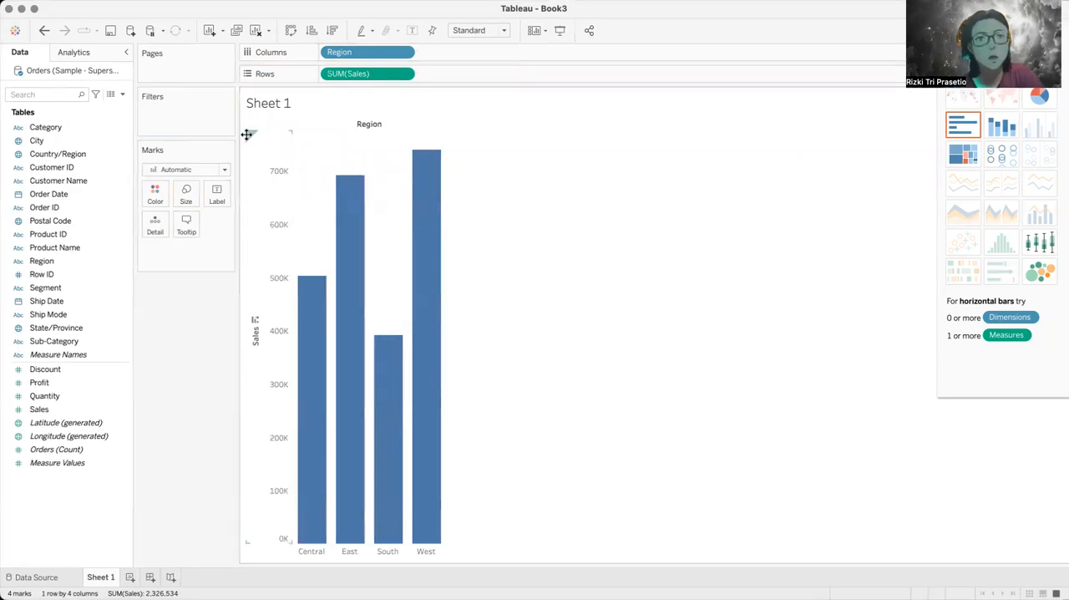
pyautogui.moveTo(309, 461)
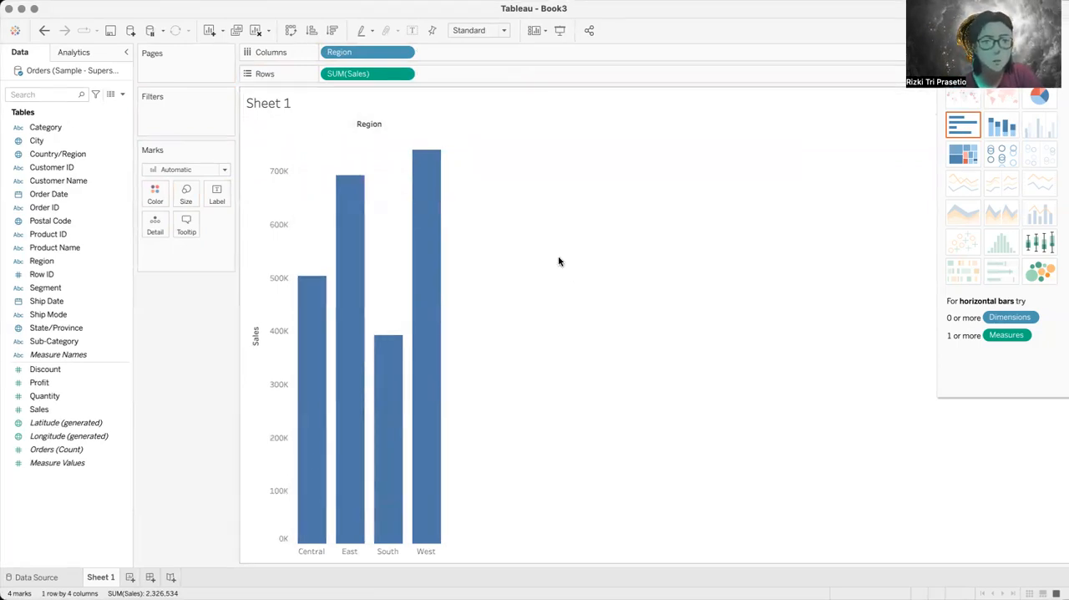
# Step: Replace the worksheet title with "Grafik Penjualan Berdasarkan Area"
pyautogui.doubleClick(287, 103)
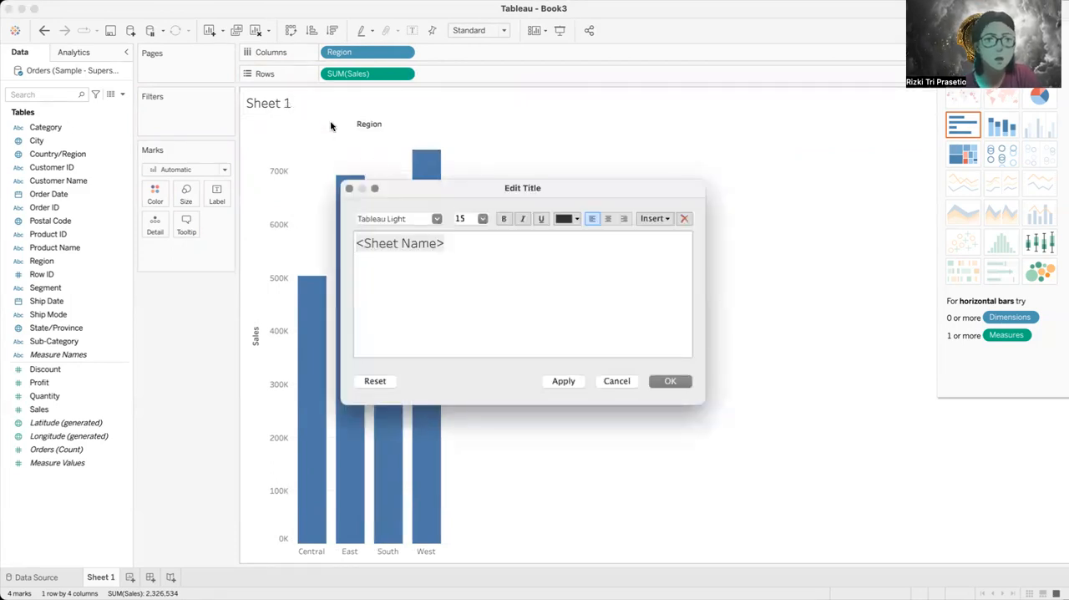
pyautogui.click(461, 239)
pyautogui.moveTo(459, 242); pyautogui.dragTo(363, 244)
pyautogui.click(452, 243)
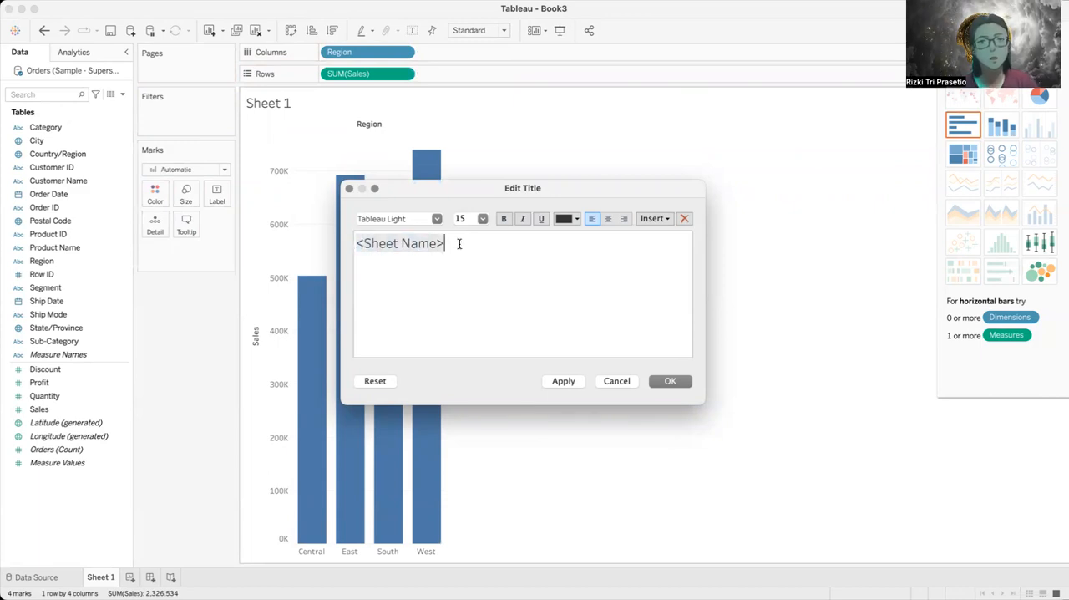
pyautogui.press('BackSpace')
pyautogui.press('BackSpace')
pyautogui.press('BackSpace')
pyautogui.press('BackSpace')
pyautogui.press('BackSpace')
pyautogui.press('BackSpace')
pyautogui.press('BackSpace')
pyautogui.press('BackSpace')
pyautogui.press('BackSpace')
pyautogui.press('BackSpace')
pyautogui.press('BackSpace')
pyautogui.press('BackSpace')
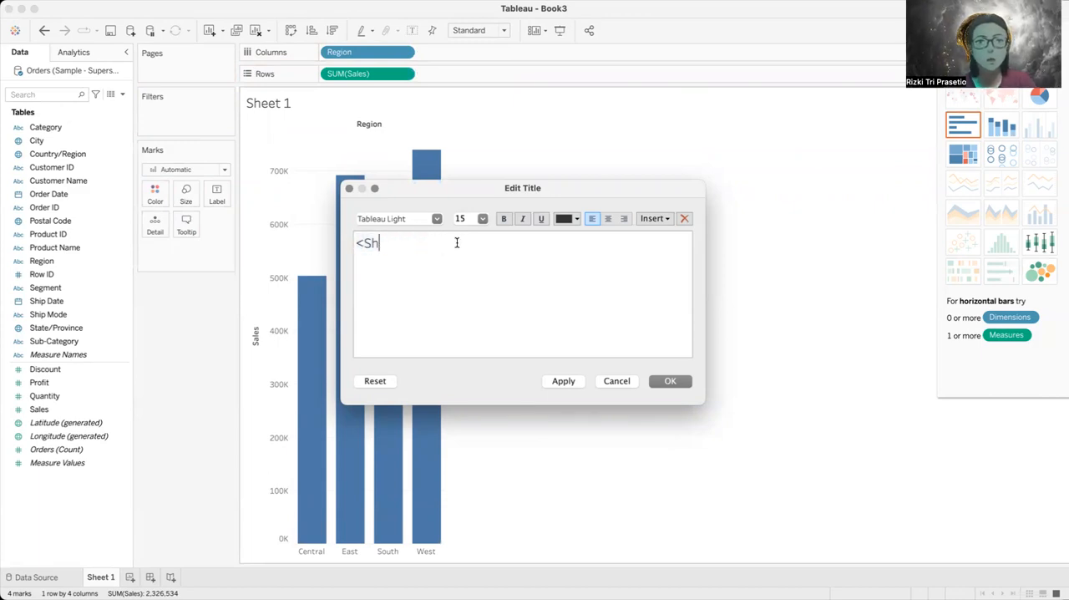
pyautogui.write('Grafik')
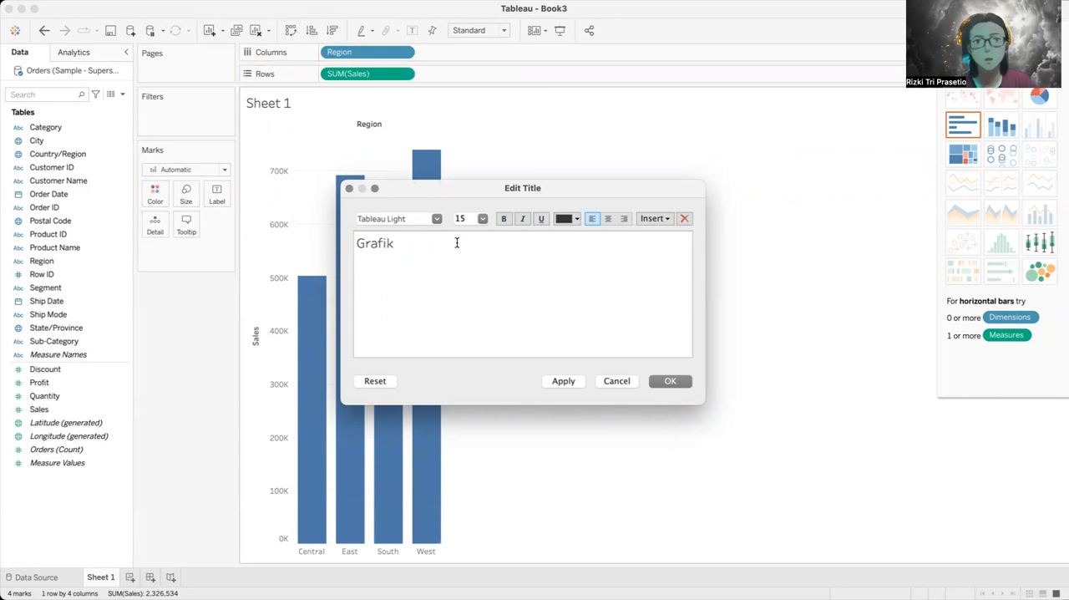
pyautogui.write(' Penjualan Be')
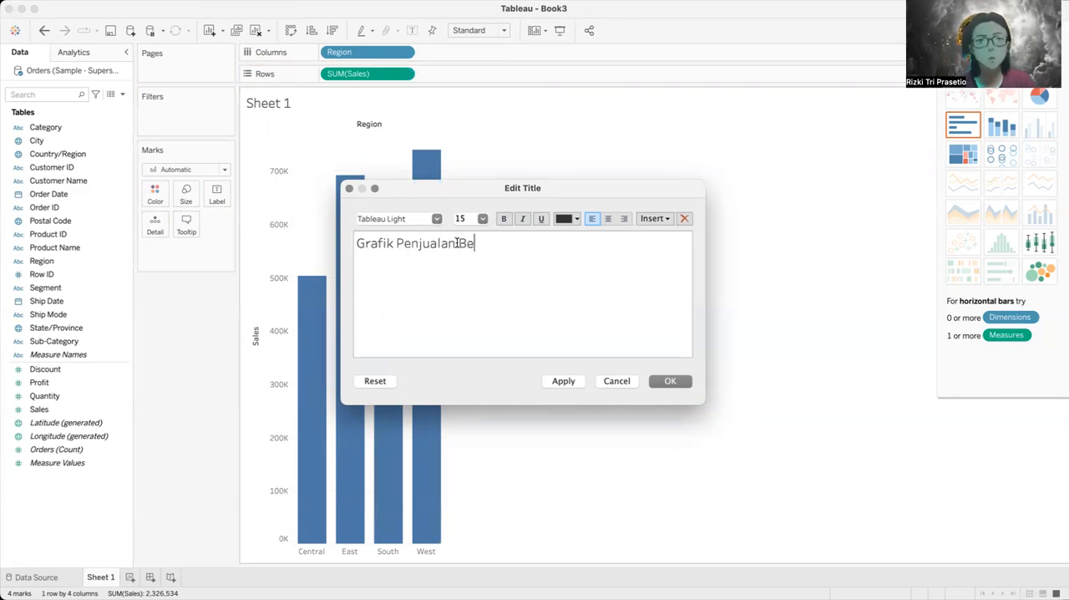
pyautogui.write('rdasarkan Area')
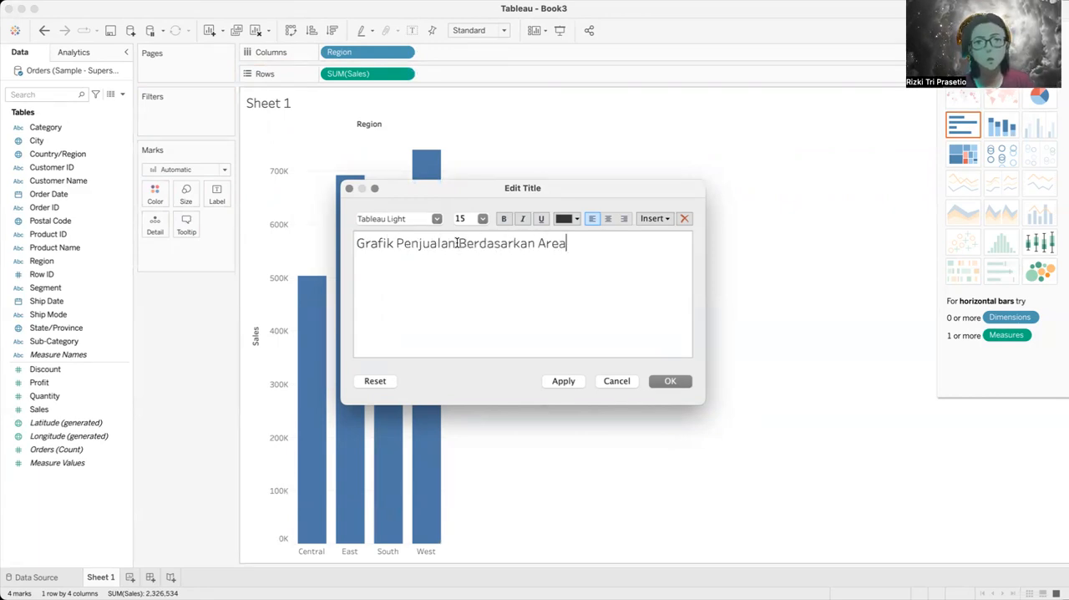
pyautogui.click(660, 382)
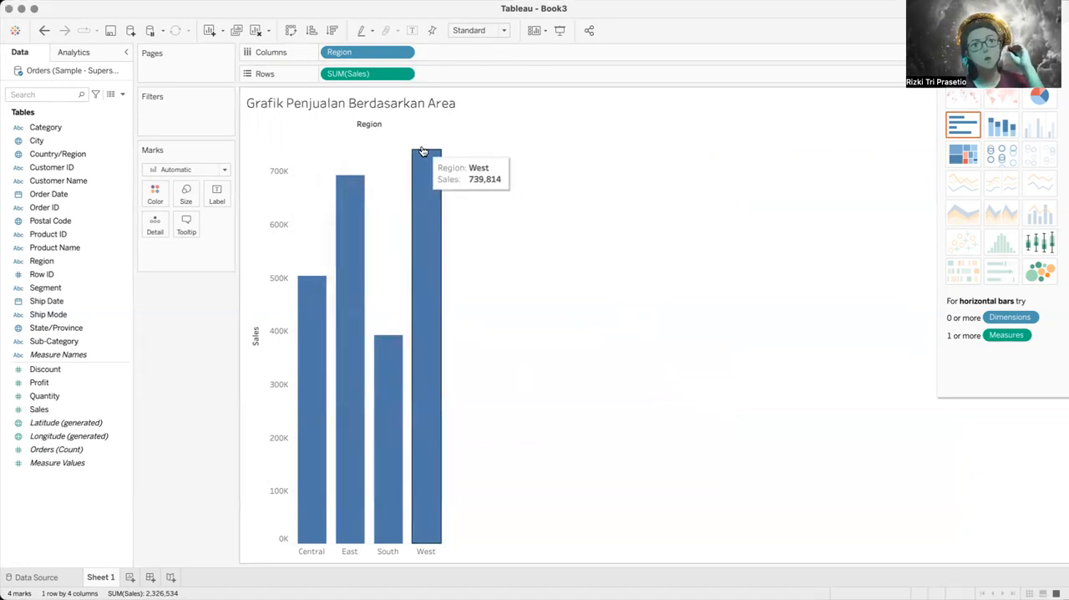
# Step: Rename the worksheet containing the regional bar chart as Barchart Area
pyautogui.moveTo(432, 207)
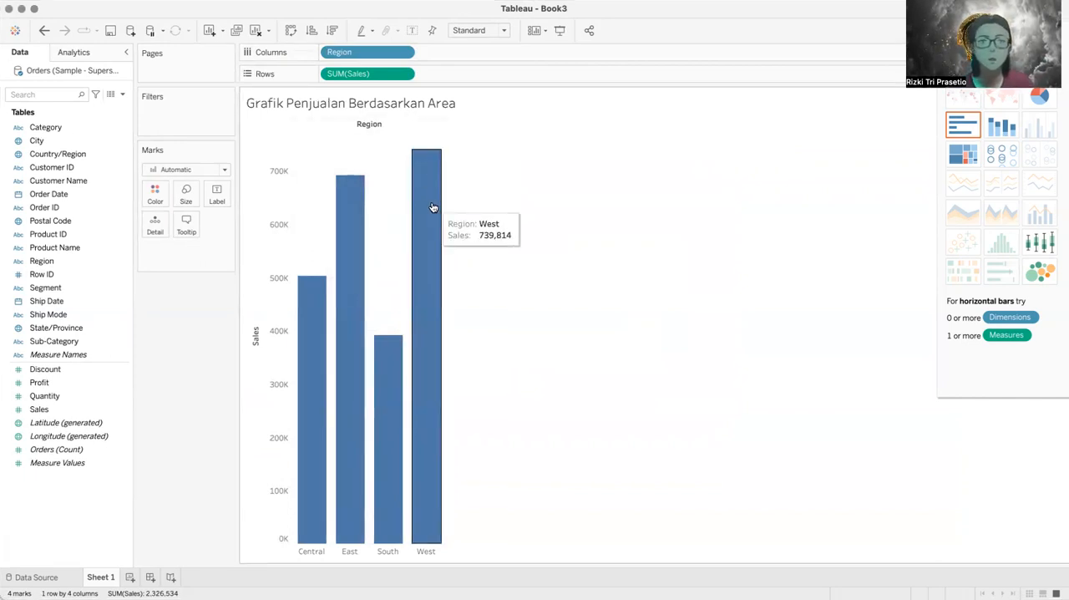
pyautogui.moveTo(383, 367)
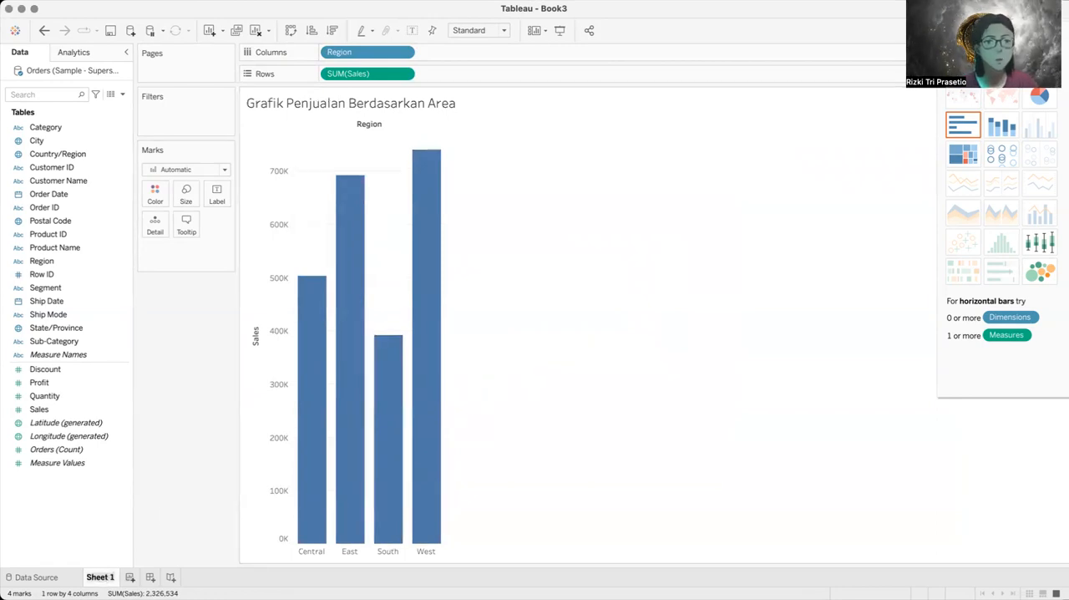
pyautogui.write('Bar1')
pyautogui.press('Return')
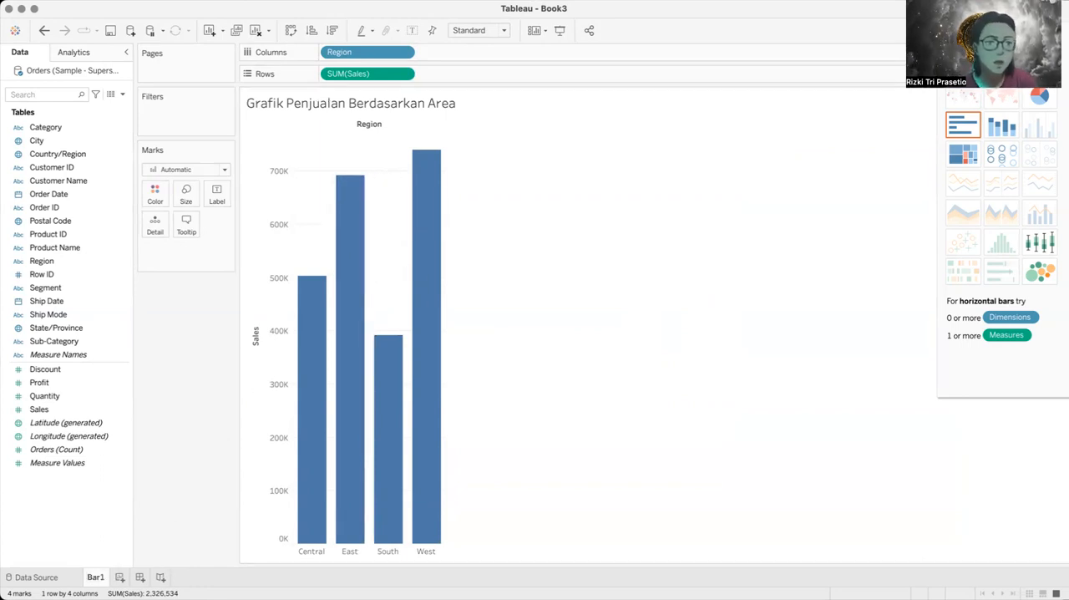
pyautogui.doubleClick(95, 577)
pyautogui.write('Barcha')
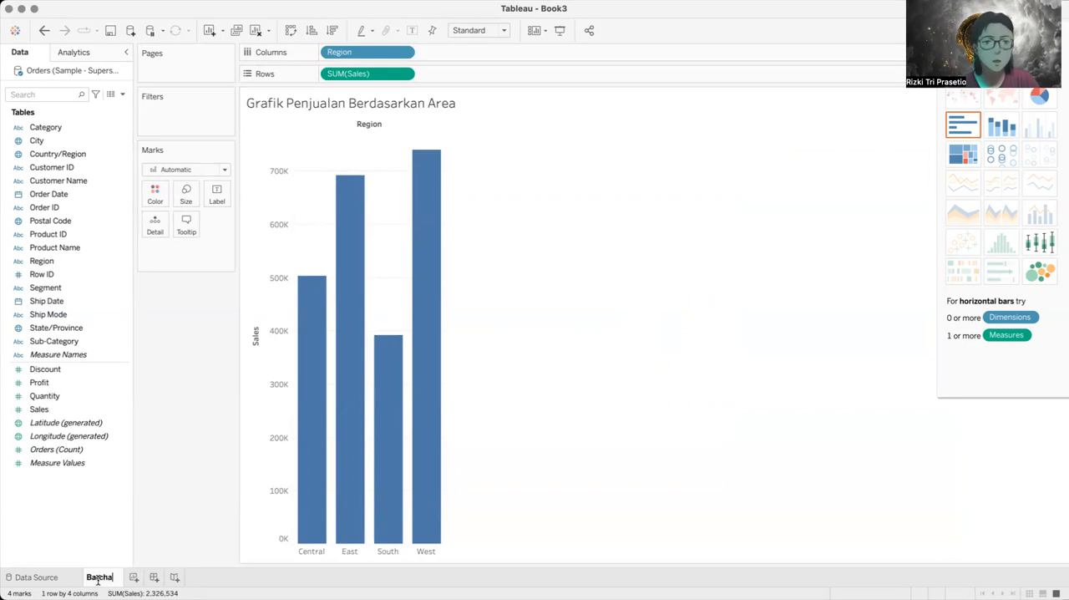
pyautogui.write('rt Area')
pyautogui.press('Return')
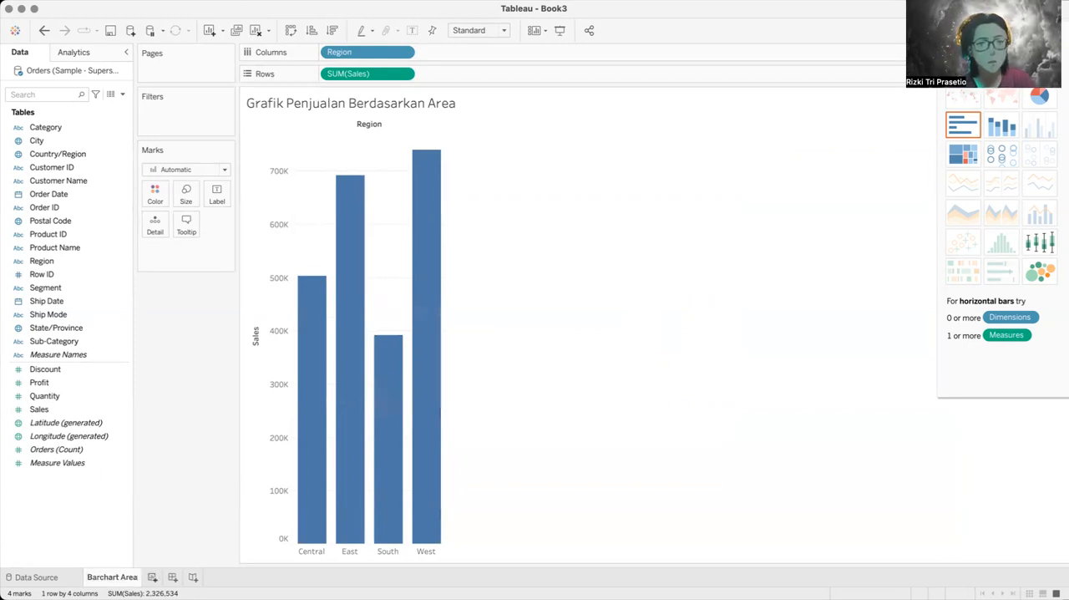
# Step: Add a second worksheet and switch to Barchart Area and back to the new sheet
pyautogui.click(152, 577)
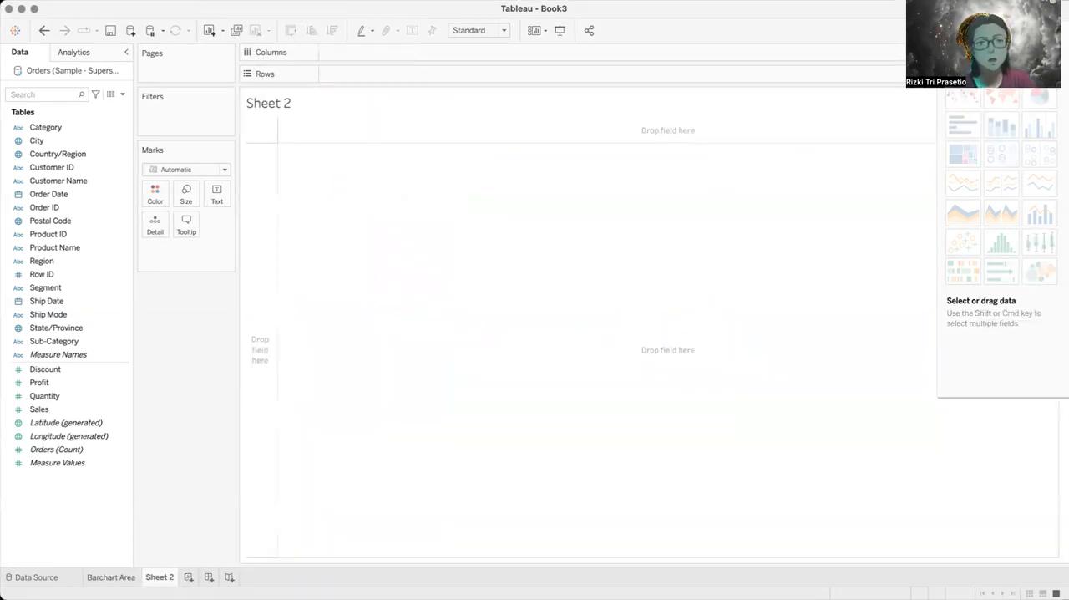
pyautogui.moveTo(113, 581)
pyautogui.click(112, 578)
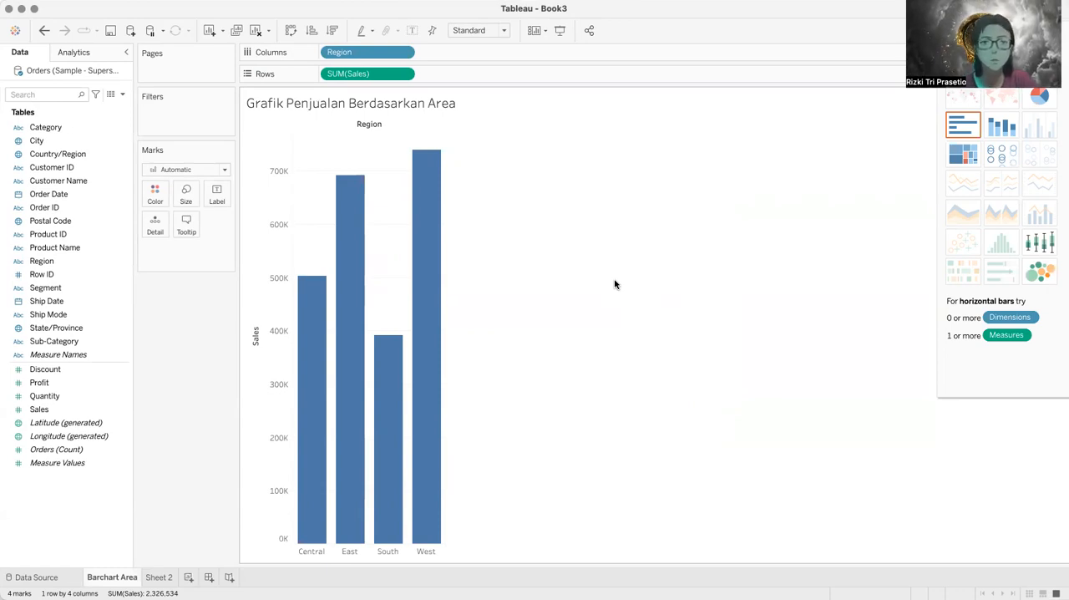
pyautogui.click(158, 578)
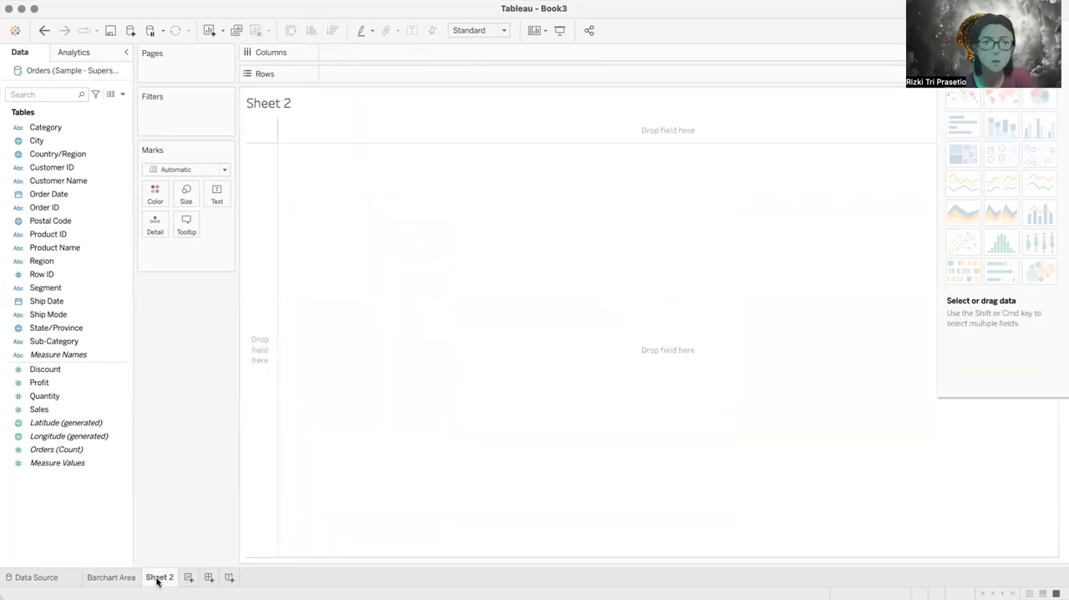
# Step: Add a new dashboard to the workbook and return to the Barchart Area worksheet
pyautogui.click(210, 577)
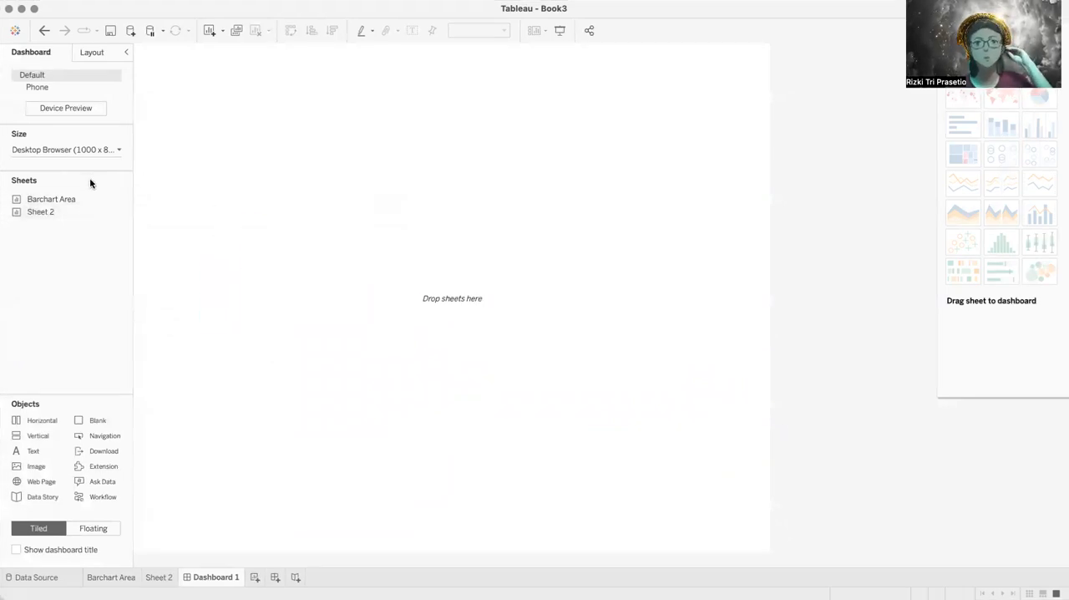
pyautogui.moveTo(88, 204)
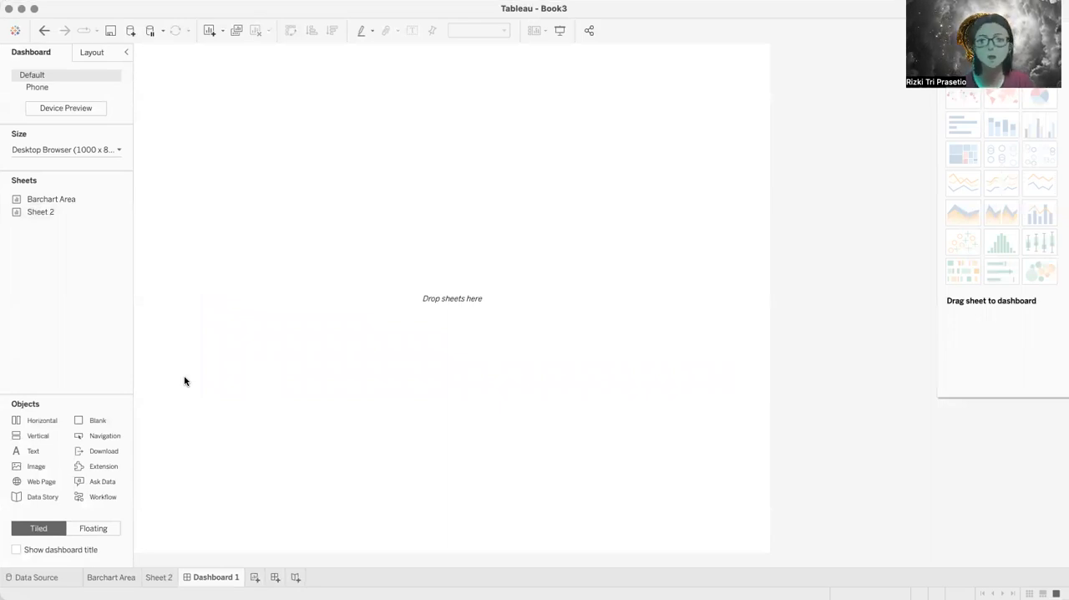
pyautogui.click(107, 578)
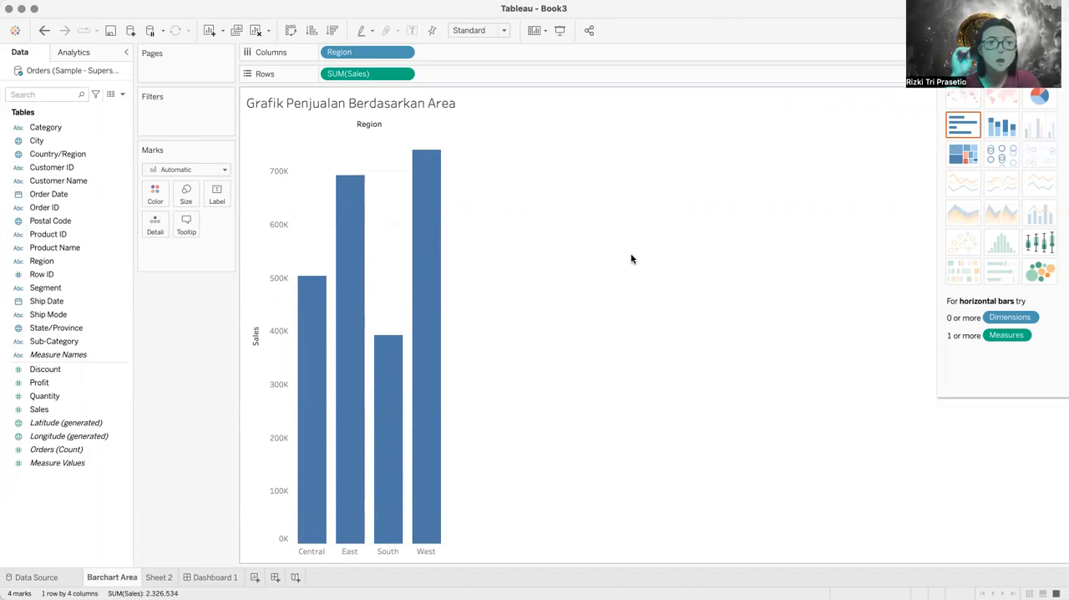
# Step: Recolour the regional sales bars orange after trying red, and widen the bars slightly
pyautogui.moveTo(445, 346)
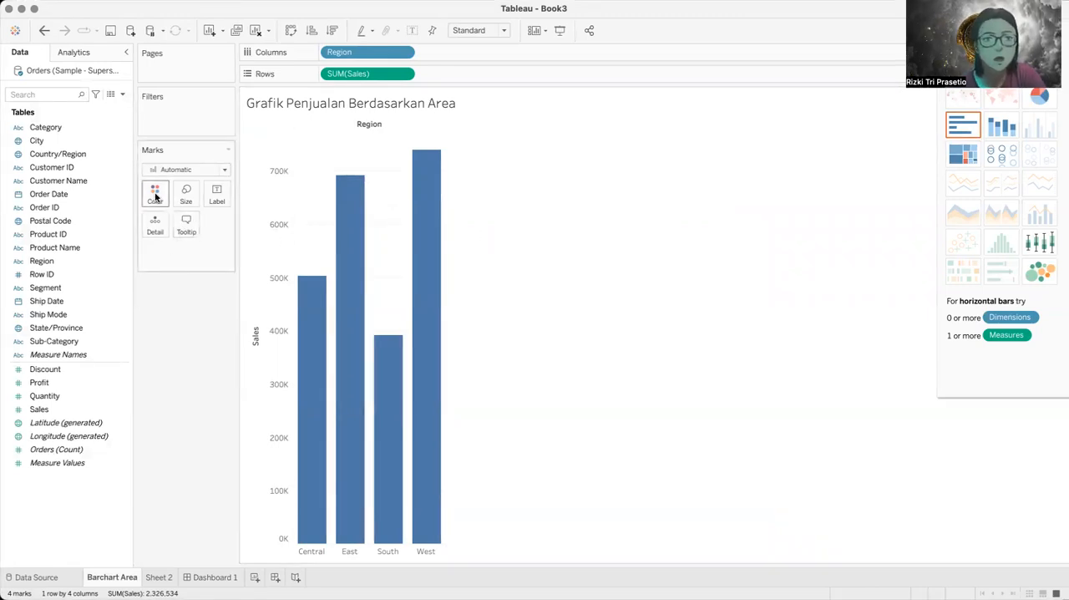
pyautogui.moveTo(344, 274)
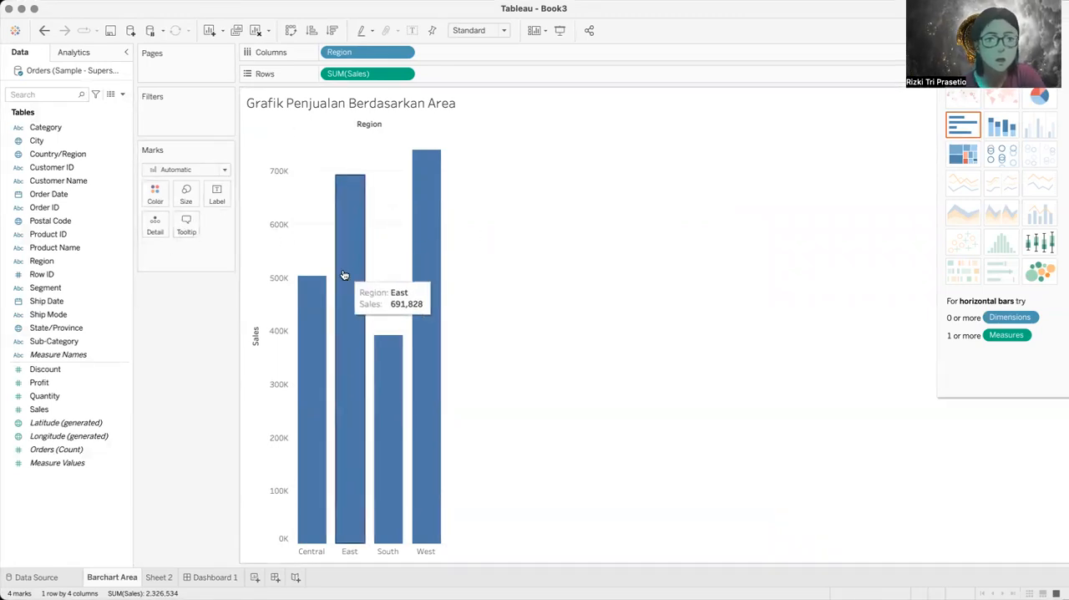
pyautogui.click(159, 197)
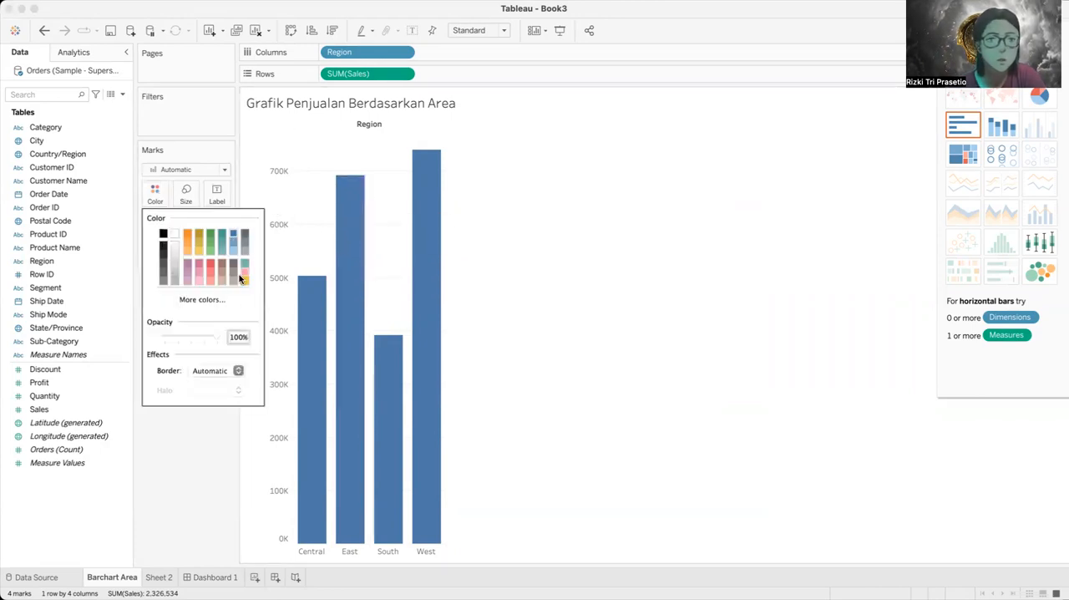
pyautogui.click(208, 264)
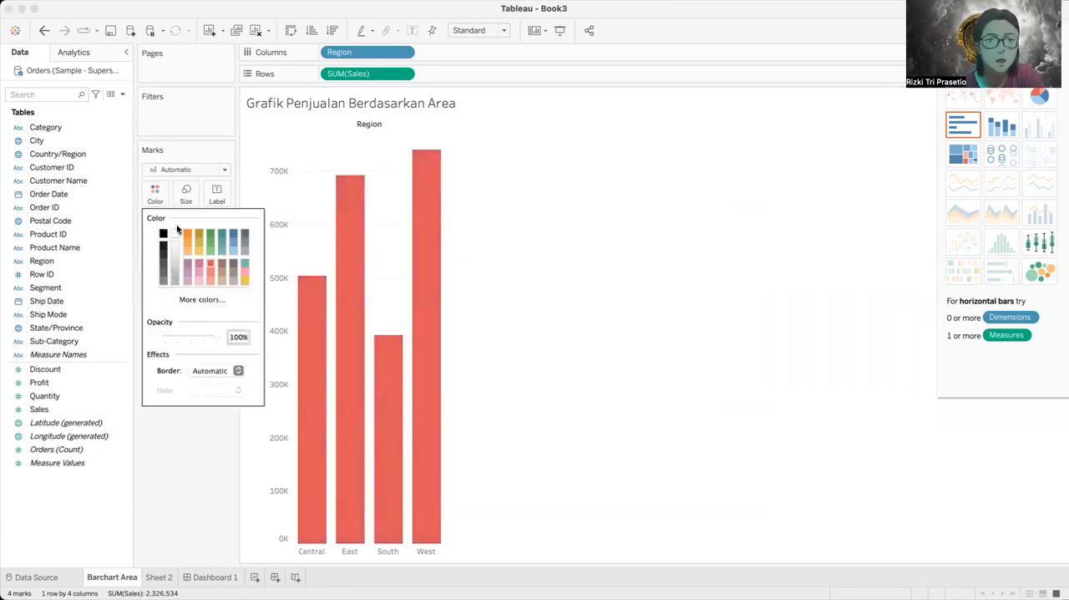
pyautogui.click(187, 235)
pyautogui.click(176, 453)
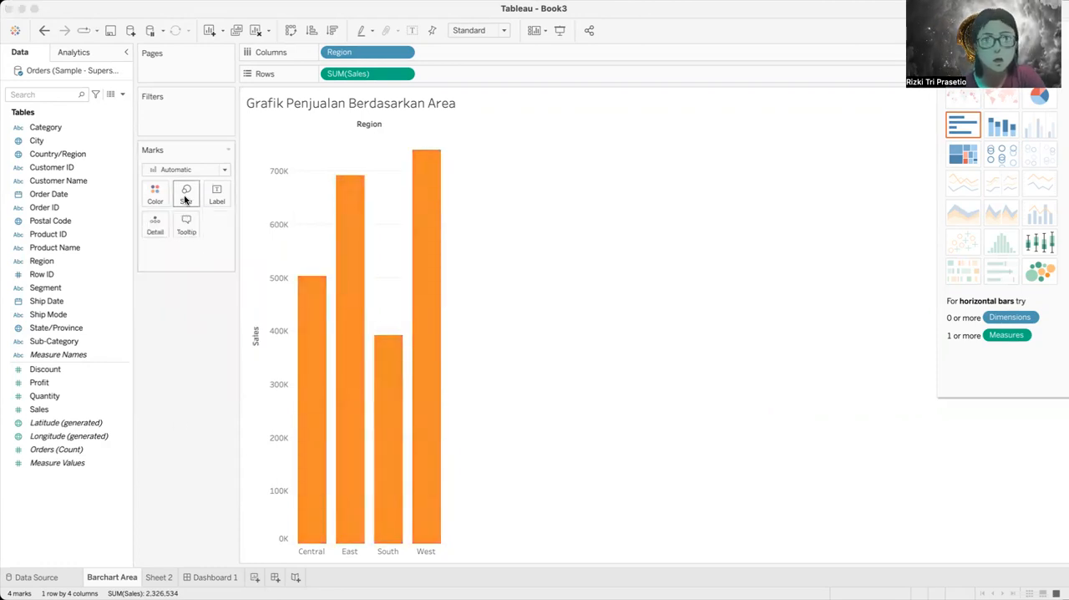
pyautogui.moveTo(219, 231)
pyautogui.mouseDown()
pyautogui.moveTo(202, 231)
pyautogui.moveTo(299, 229)
pyautogui.moveTo(274, 230)
pyautogui.mouseUp()
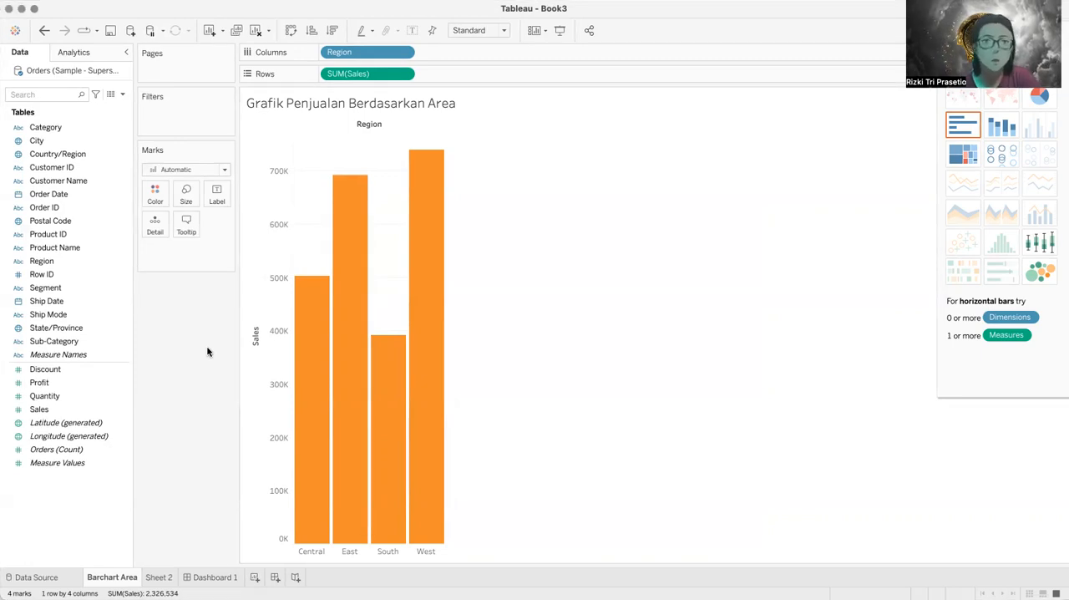
# Step: Show the sales values as mark labels on the bars and turn the labels off again
pyautogui.click(218, 193)
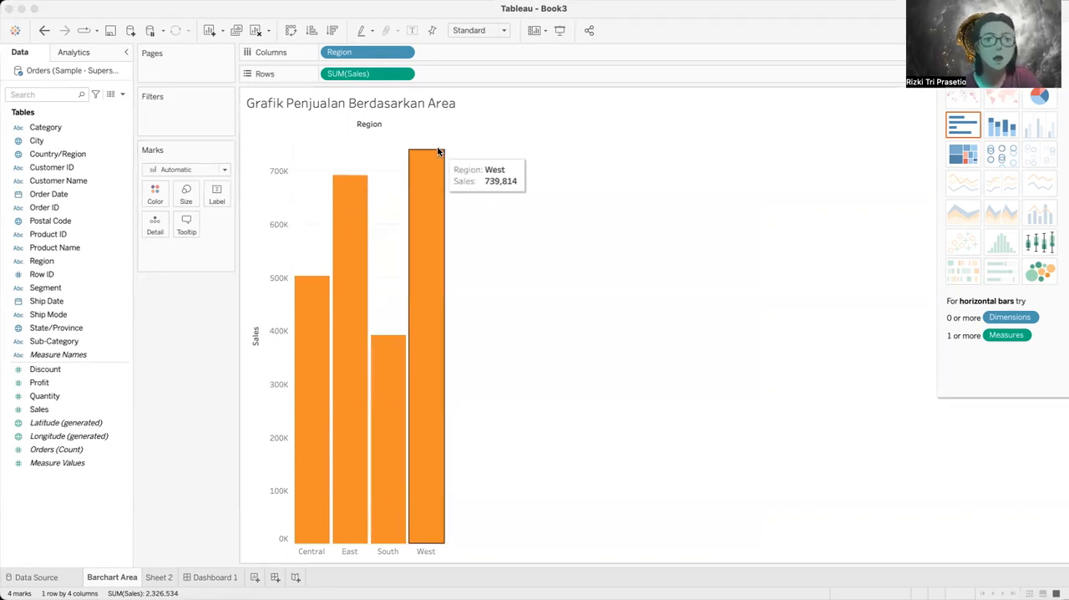
pyautogui.click(281, 219)
pyautogui.click(582, 268)
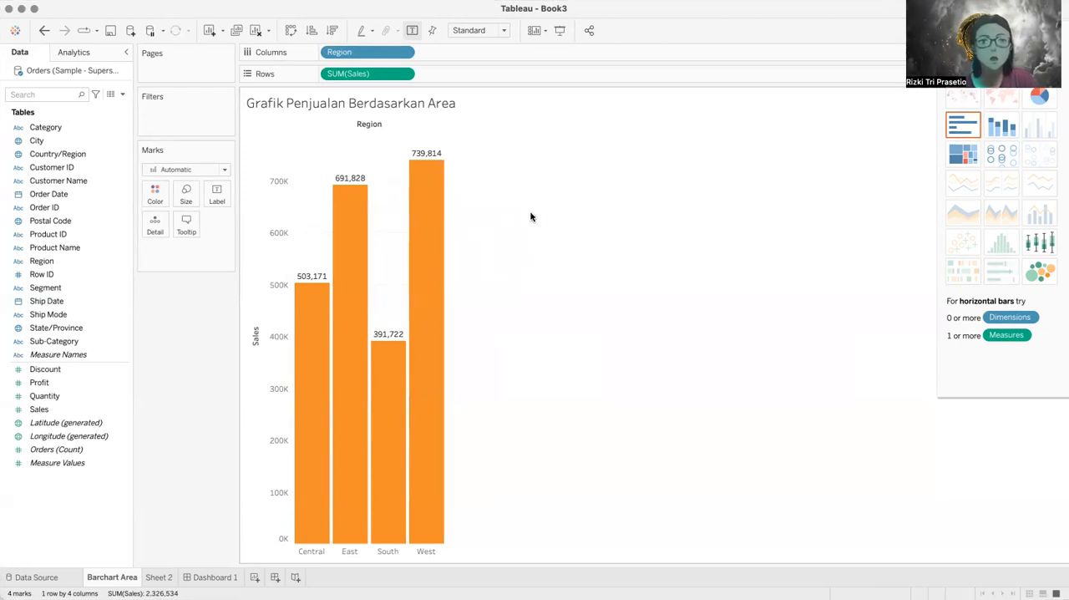
pyautogui.moveTo(430, 291)
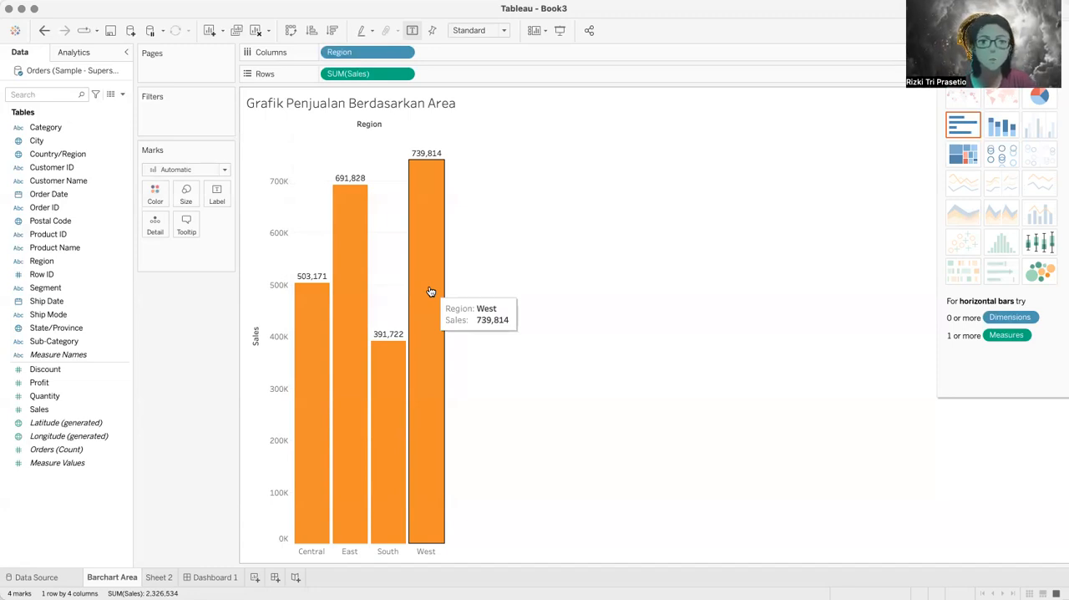
pyautogui.click(268, 227)
pyautogui.click(545, 217)
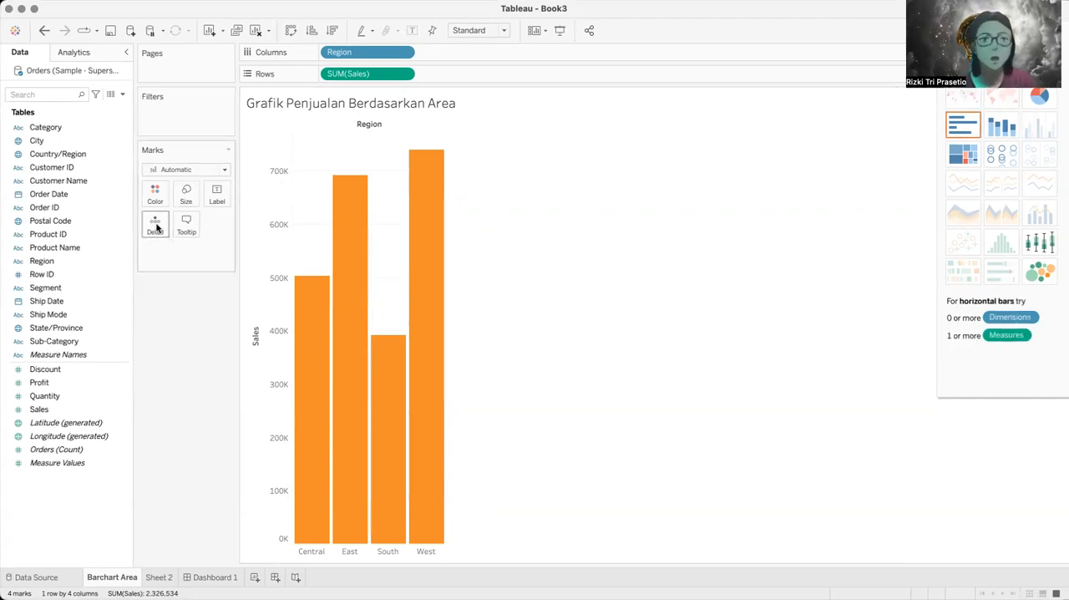
# Step: Examine the bars' tooltip settings without changing them, and view the West bar's tooltip on the chart
pyautogui.click(187, 230)
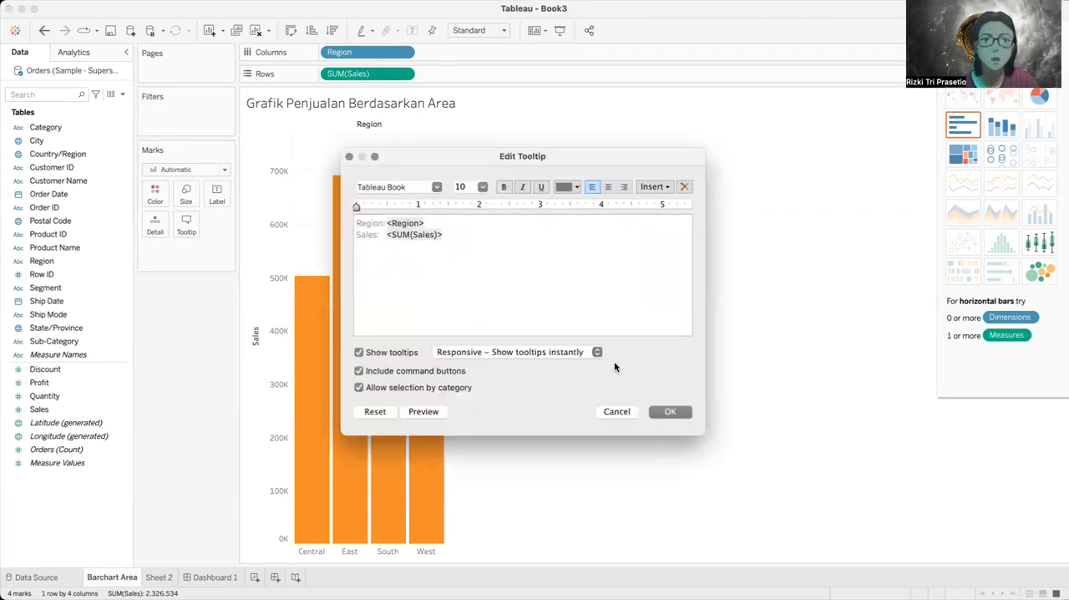
pyautogui.click(626, 411)
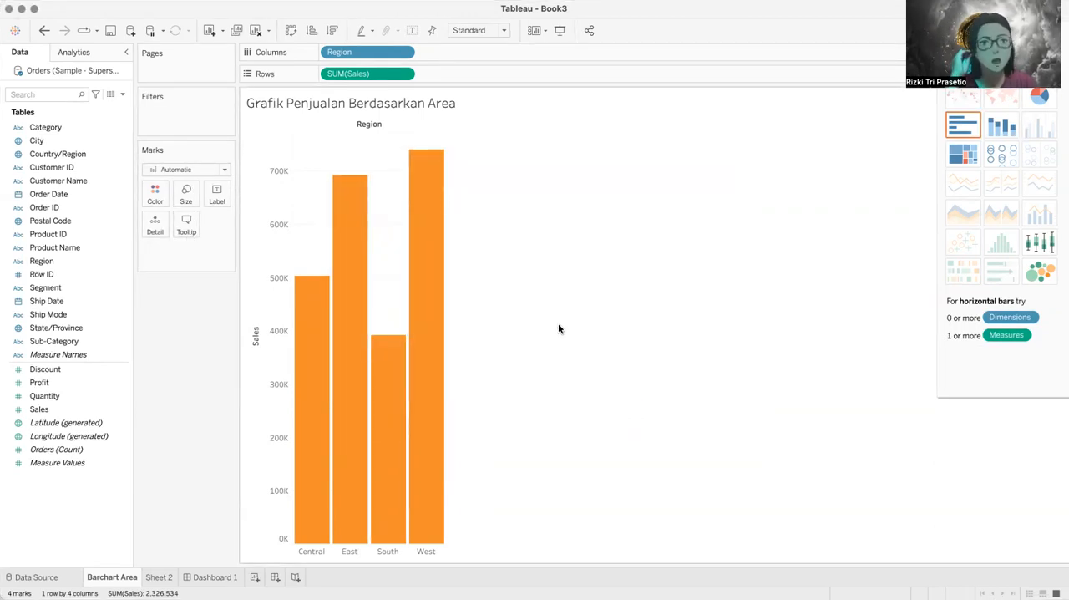
pyautogui.moveTo(432, 305)
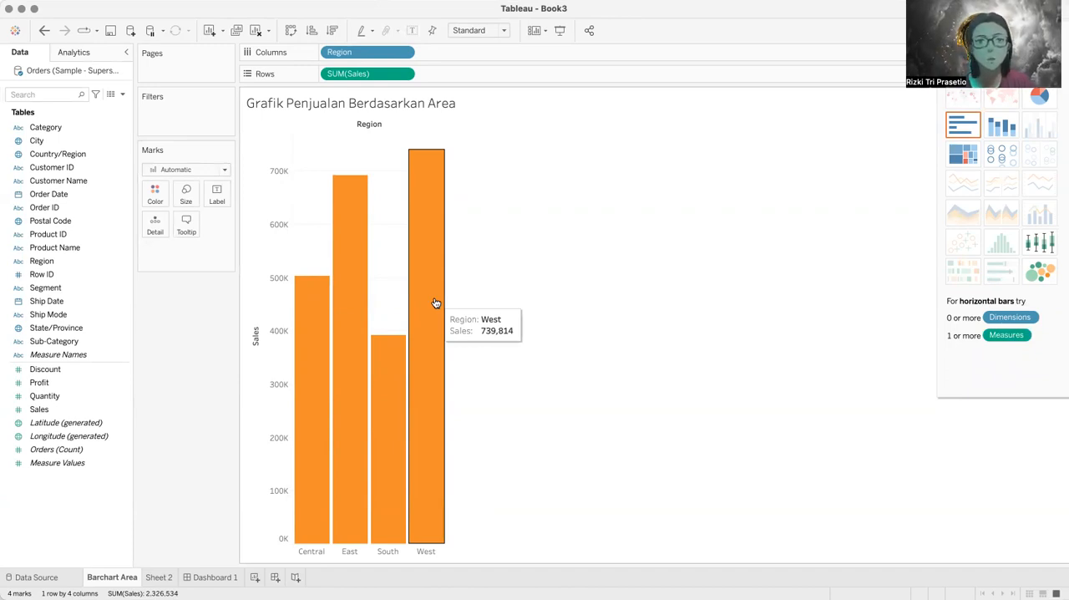
# Step: Add a bold "Detail" heading line above the fields in the bars' tooltip and view the tooltip on several bars
pyautogui.click(188, 231)
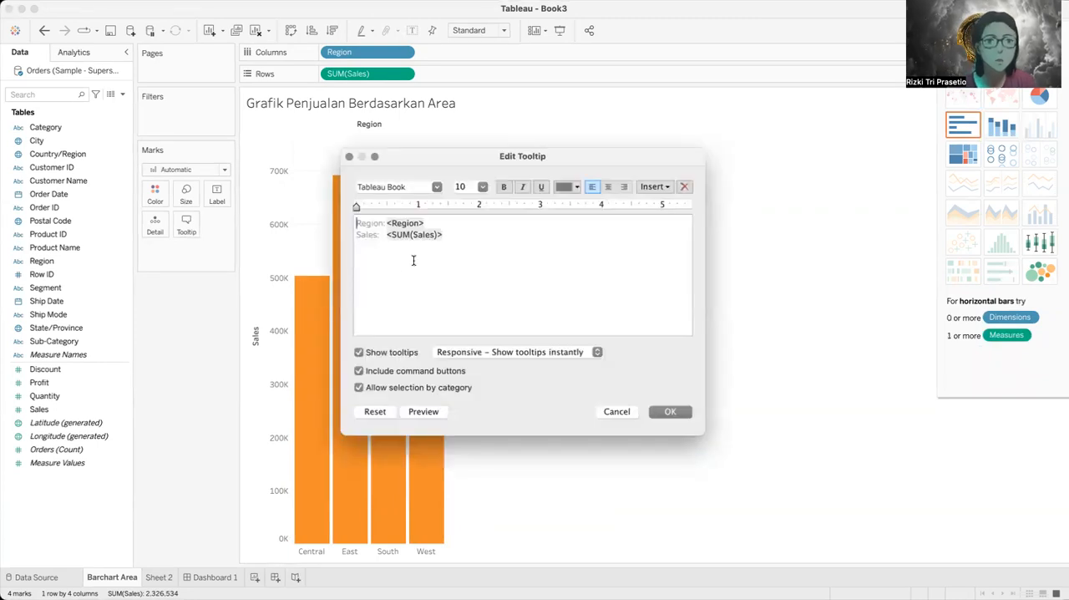
pyautogui.press('Return')
pyautogui.press('super+b')
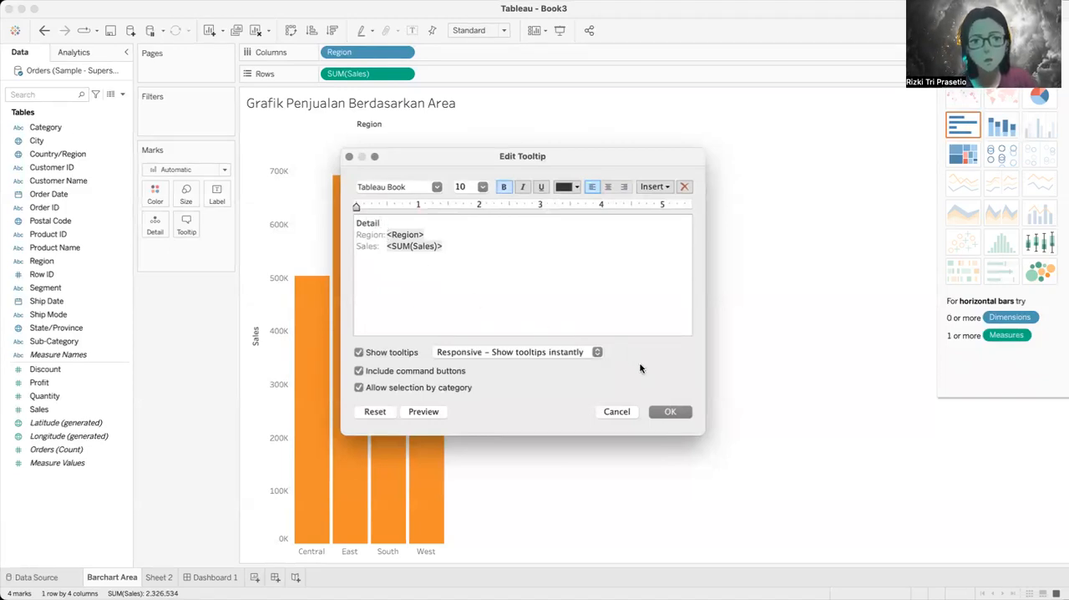
pyautogui.click(671, 410)
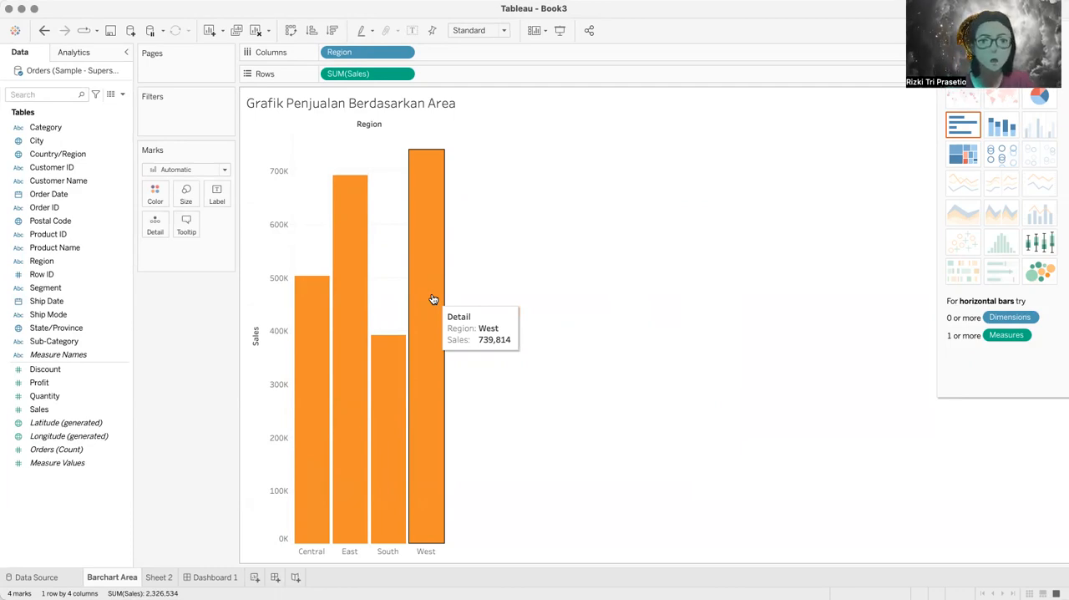
pyautogui.moveTo(294, 322)
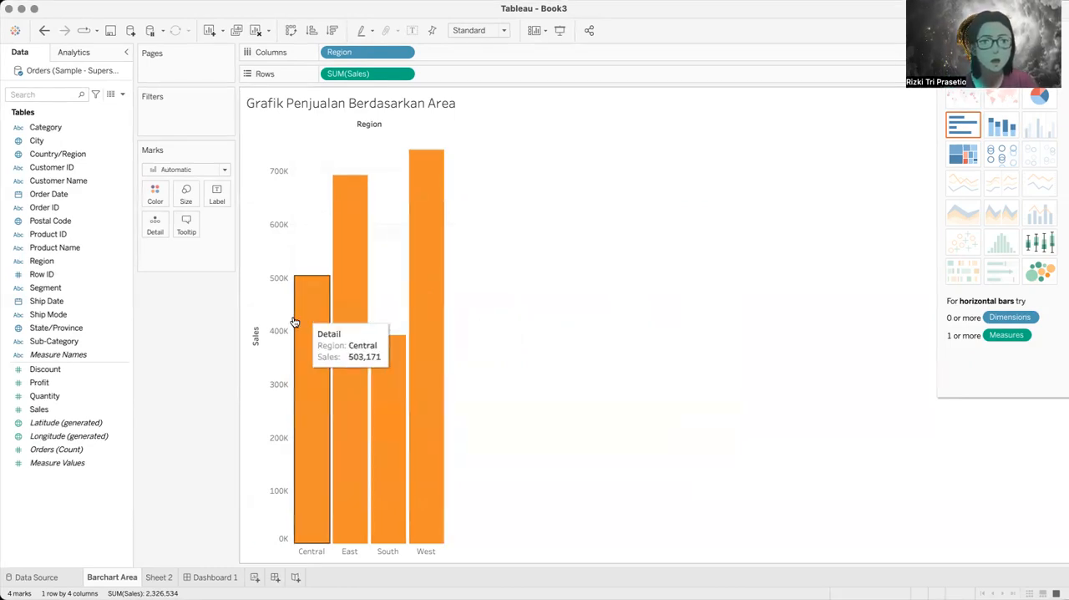
pyautogui.moveTo(389, 384)
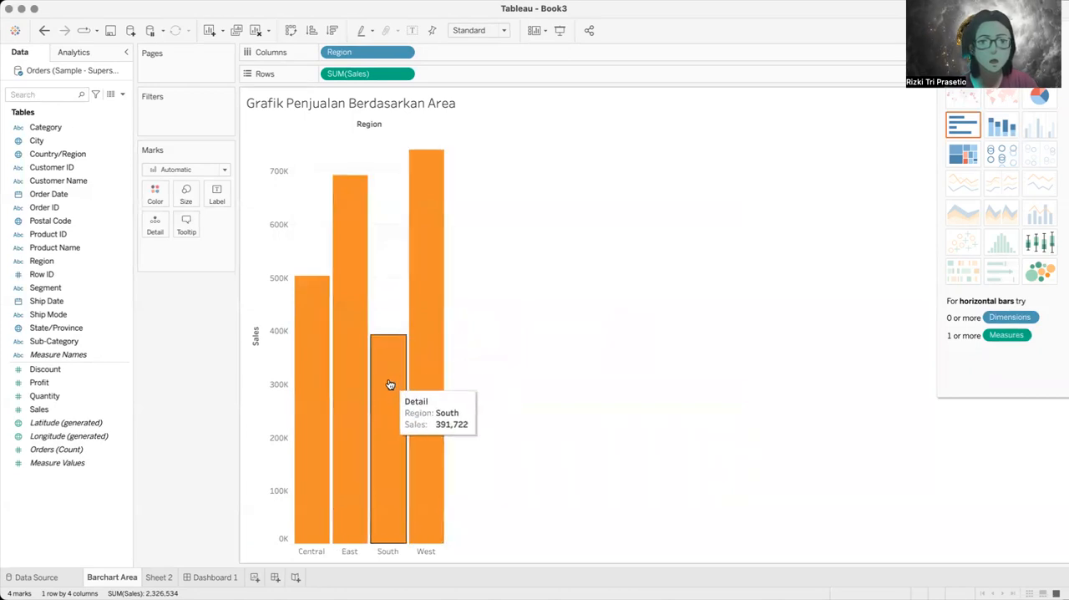
pyautogui.moveTo(305, 401)
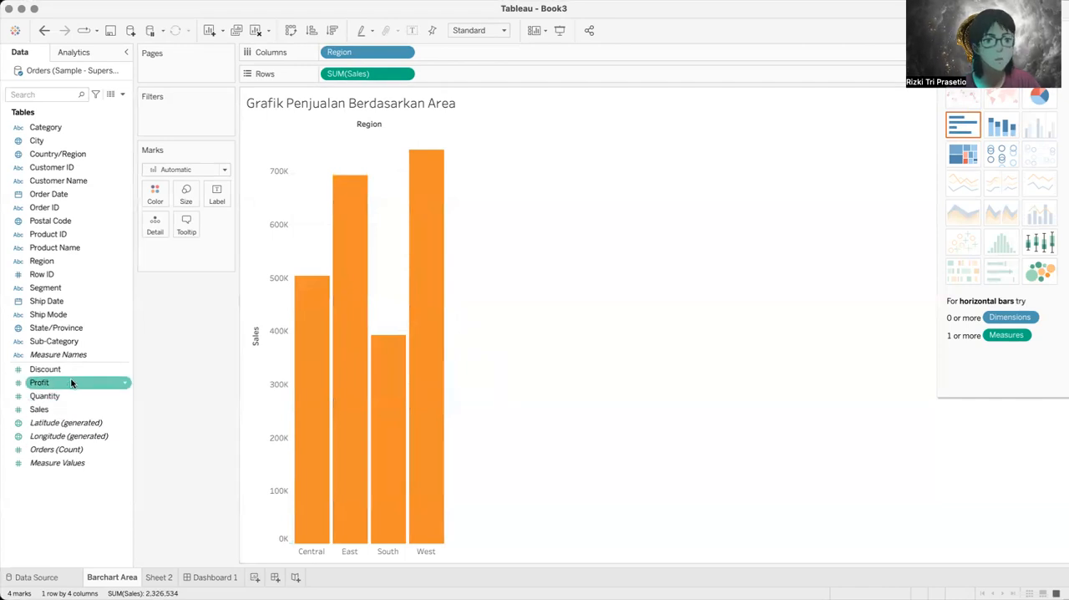
# Step: Add Profit to the regional bars' tooltip fields and check the West bar's tooltip and the tooltip text
pyautogui.moveTo(69, 381); pyautogui.dragTo(186, 226)
pyautogui.moveTo(435, 332)
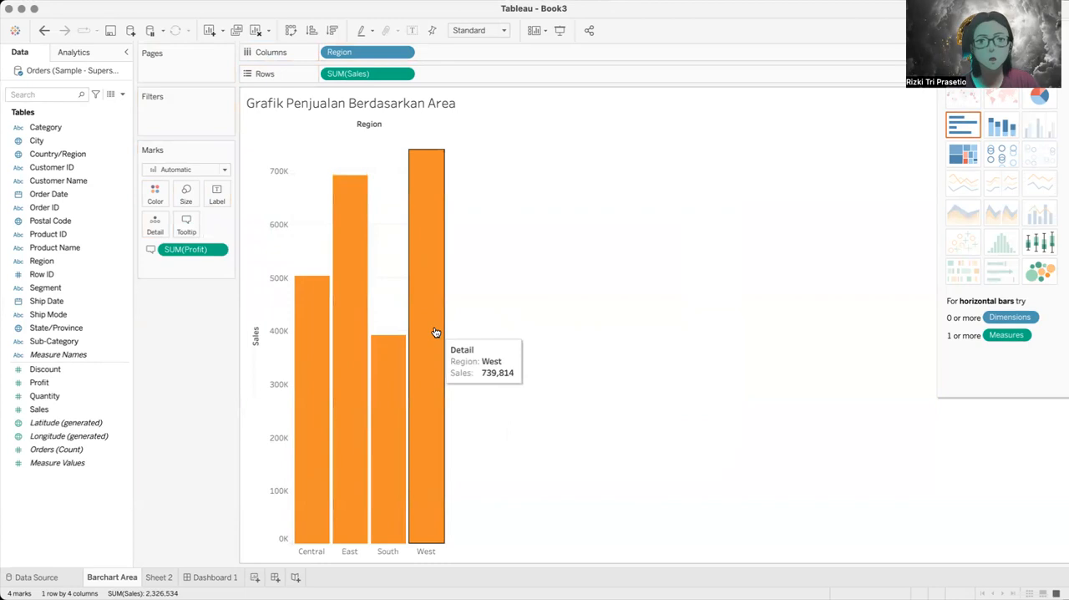
pyautogui.moveTo(432, 278)
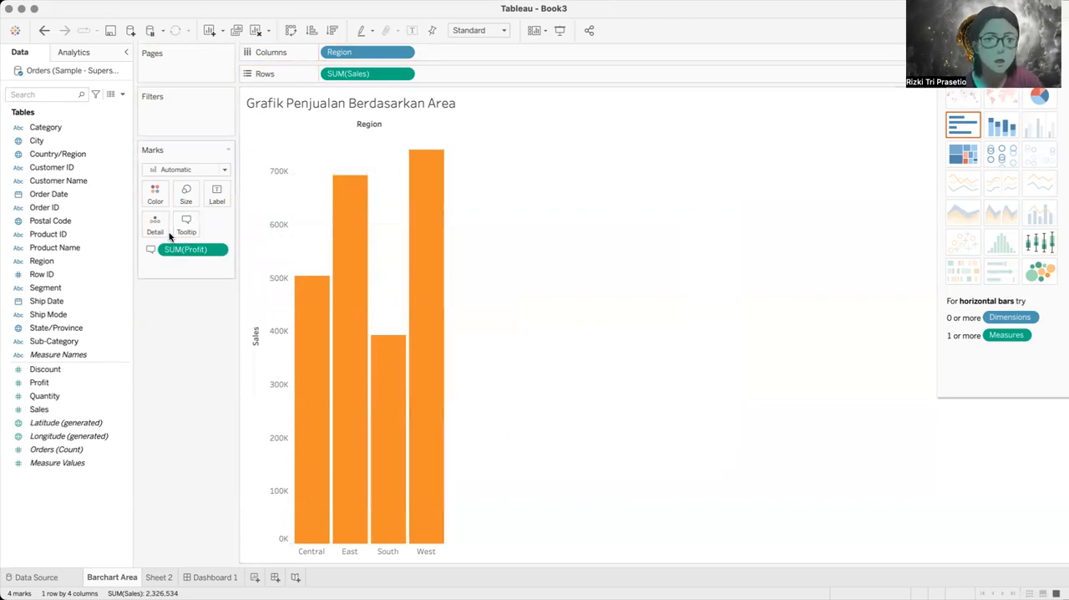
pyautogui.click(186, 222)
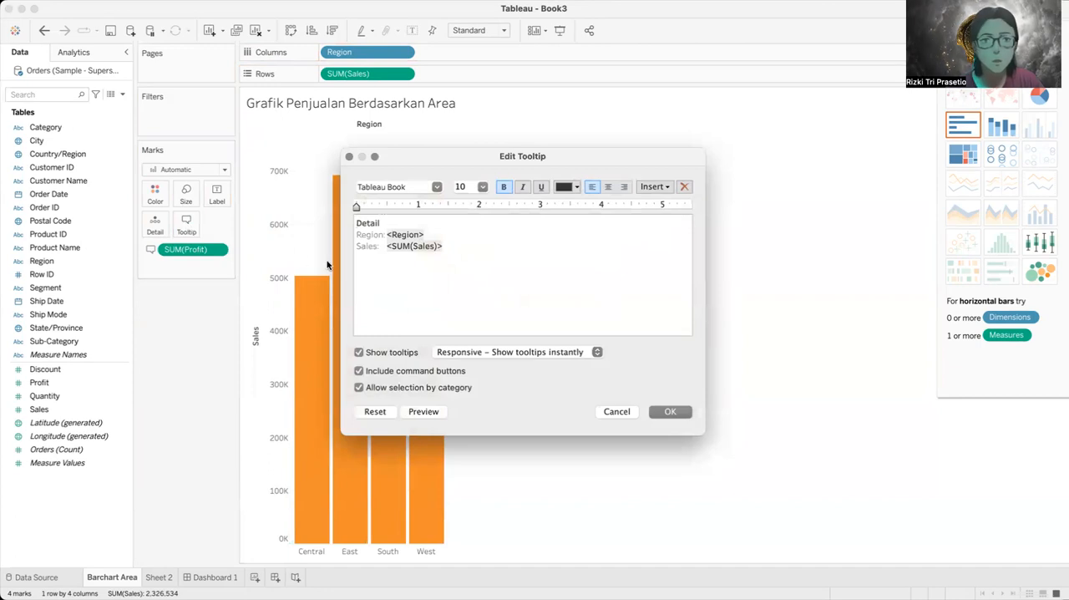
pyautogui.click(670, 411)
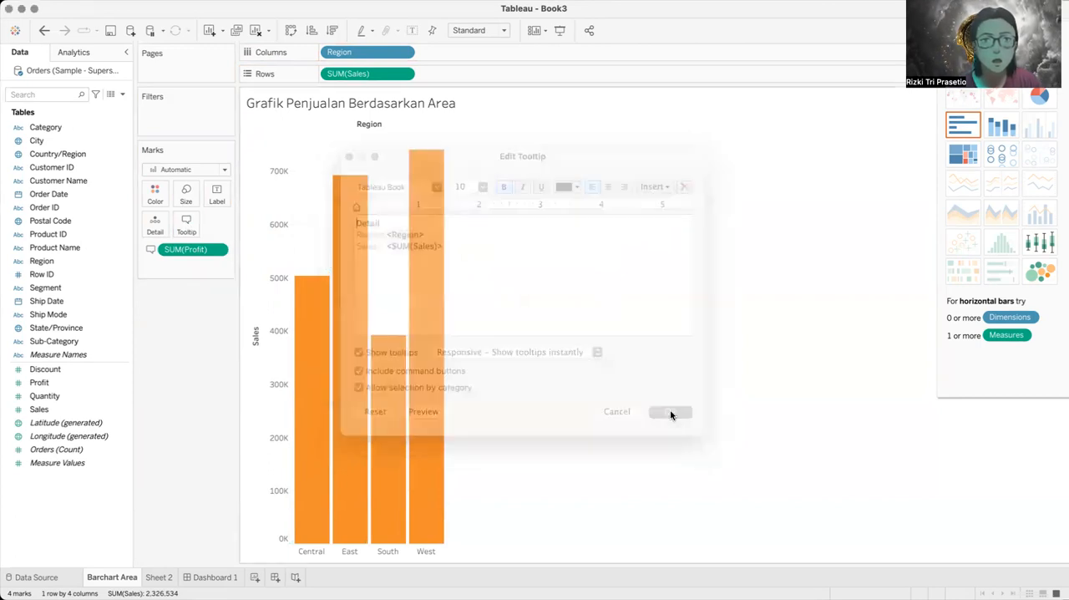
pyautogui.click(218, 250)
pyautogui.click(219, 250)
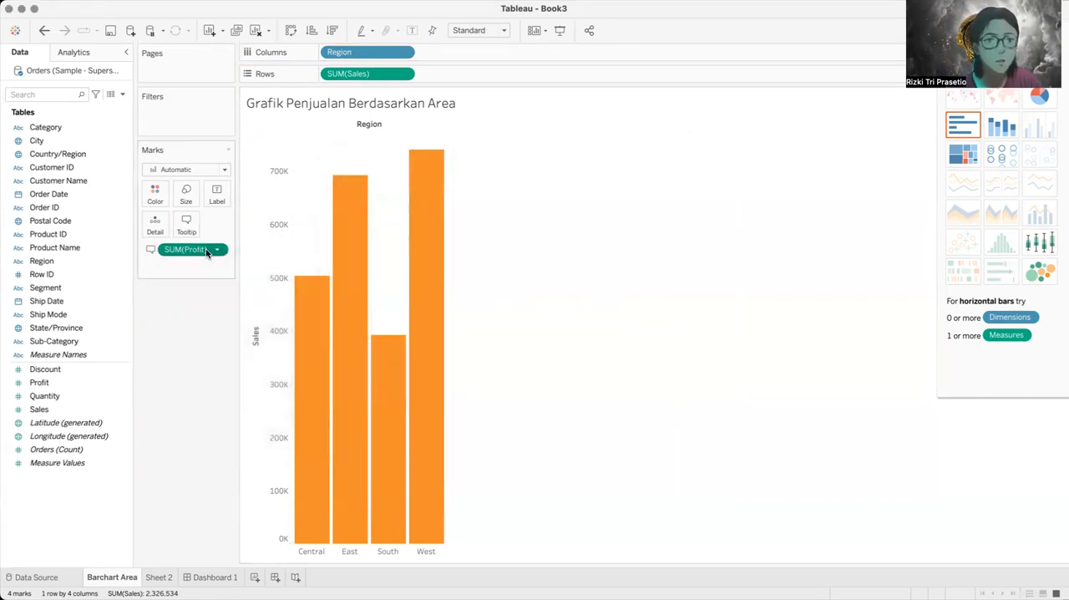
pyautogui.moveTo(194, 249); pyautogui.dragTo(186, 226)
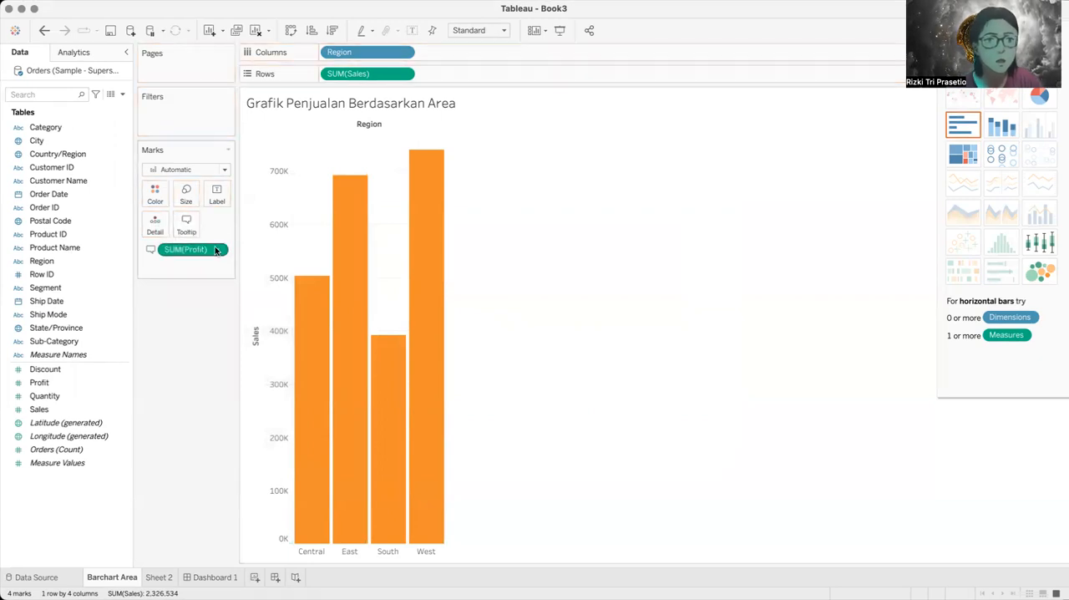
pyautogui.moveTo(419, 221)
# Step: Replace the tooltip's Detail heading with a typed "Profit:" line below Sales, and reset the tooltip text to its default
pyautogui.click(187, 219)
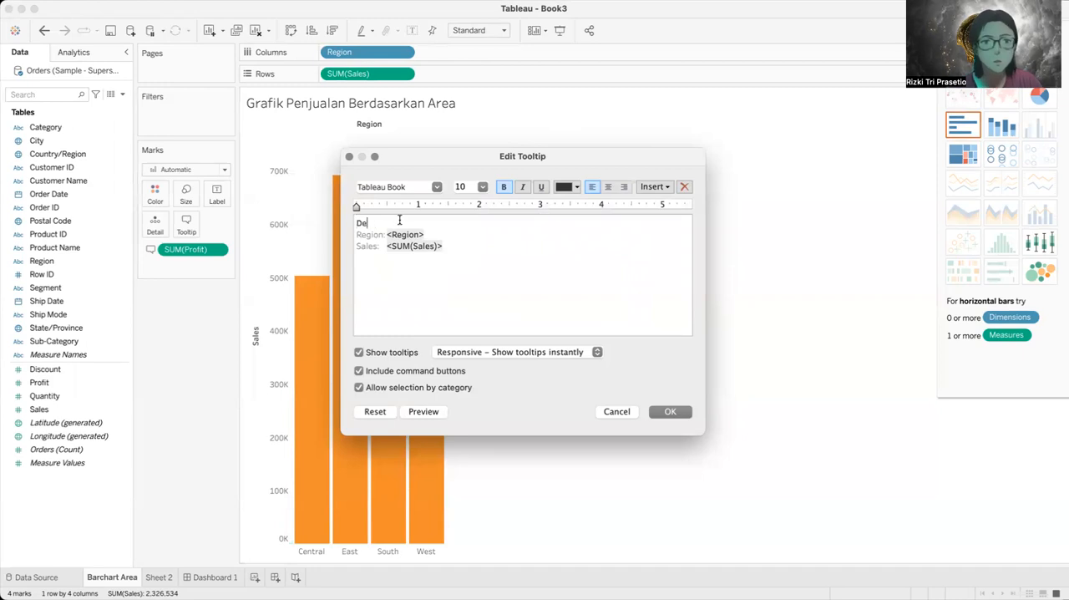
pyautogui.press('Down')
pyautogui.press('BackSpace')
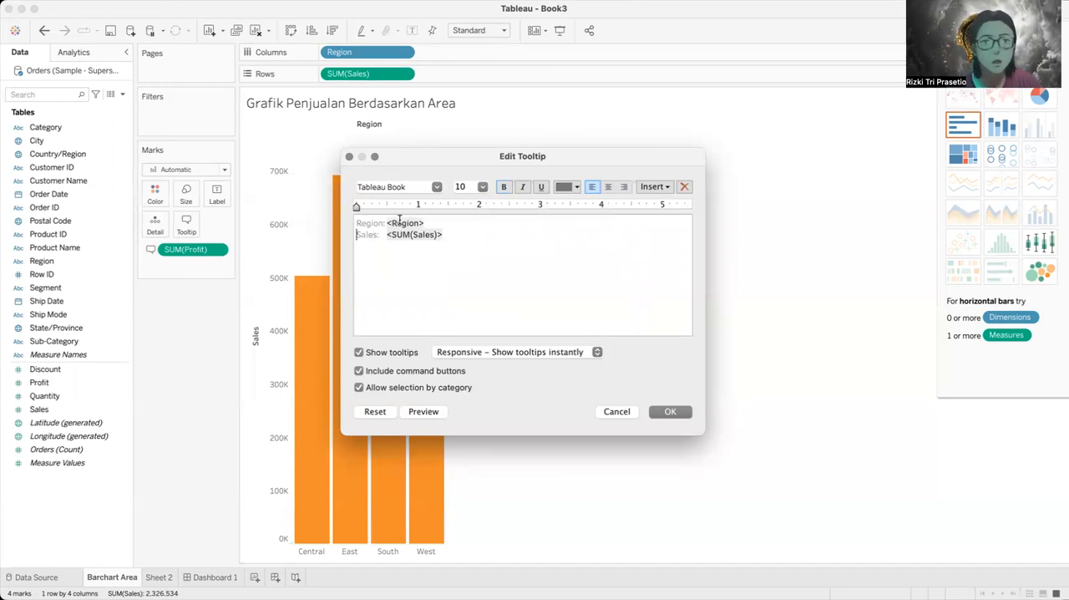
pyautogui.click(464, 235)
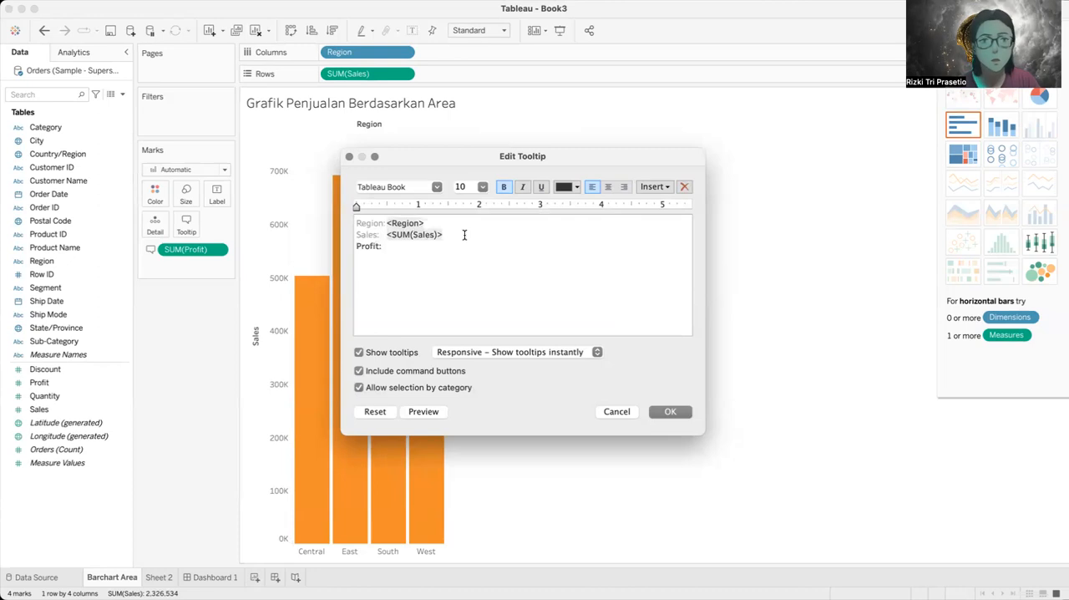
pyautogui.click(375, 411)
pyautogui.moveTo(441, 268)
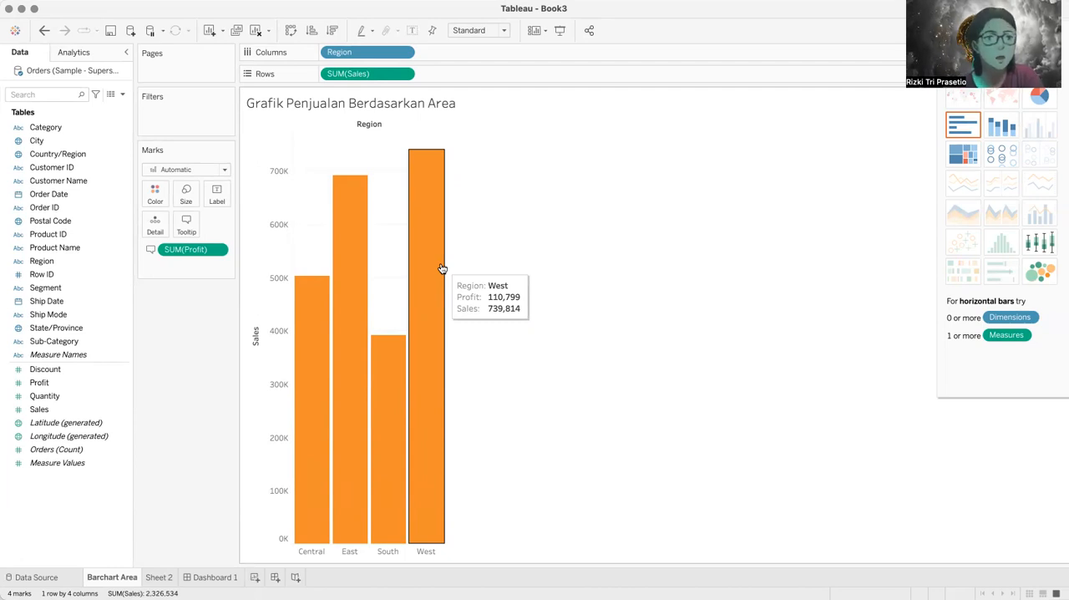
# Step: Add Discount to the regional bars' tooltip fields and view the West bar's tooltip
pyautogui.click(63, 370)
pyautogui.moveTo(63, 370); pyautogui.dragTo(180, 229)
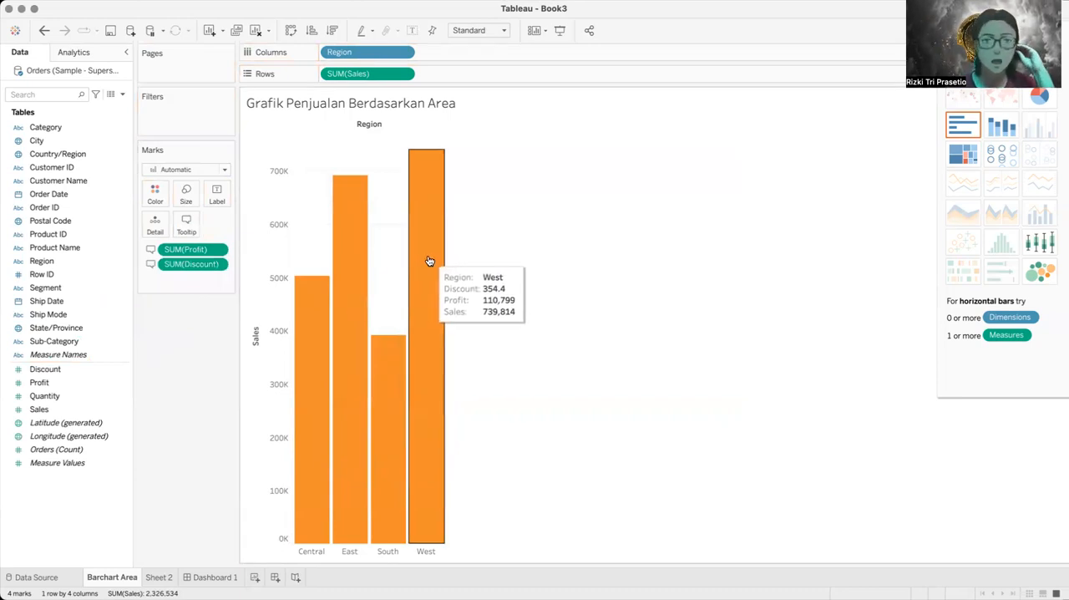
pyautogui.click(186, 222)
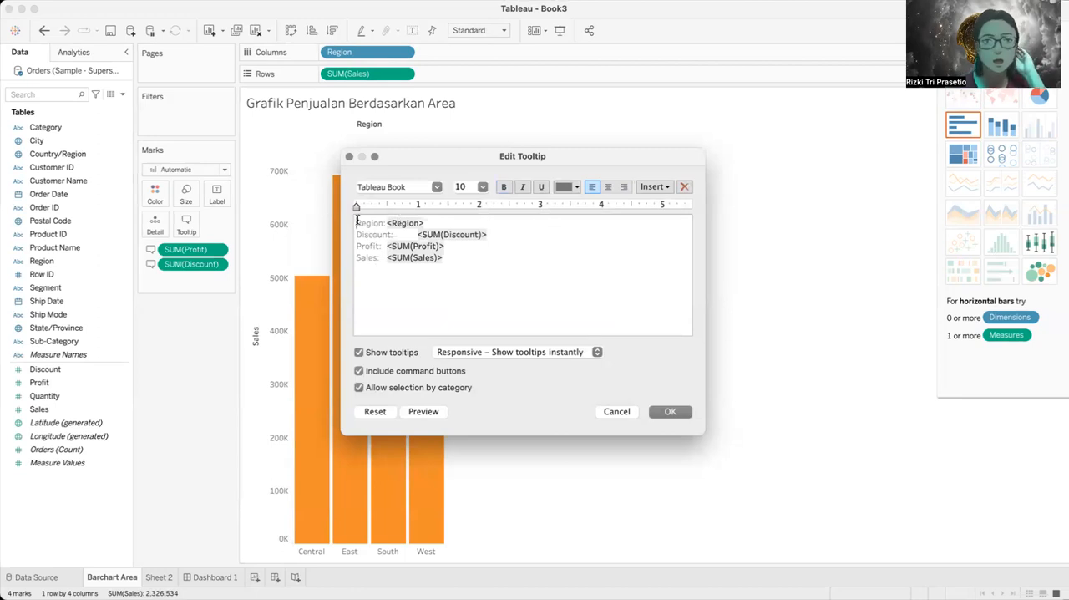
pyautogui.click(356, 219)
pyautogui.press('Up')
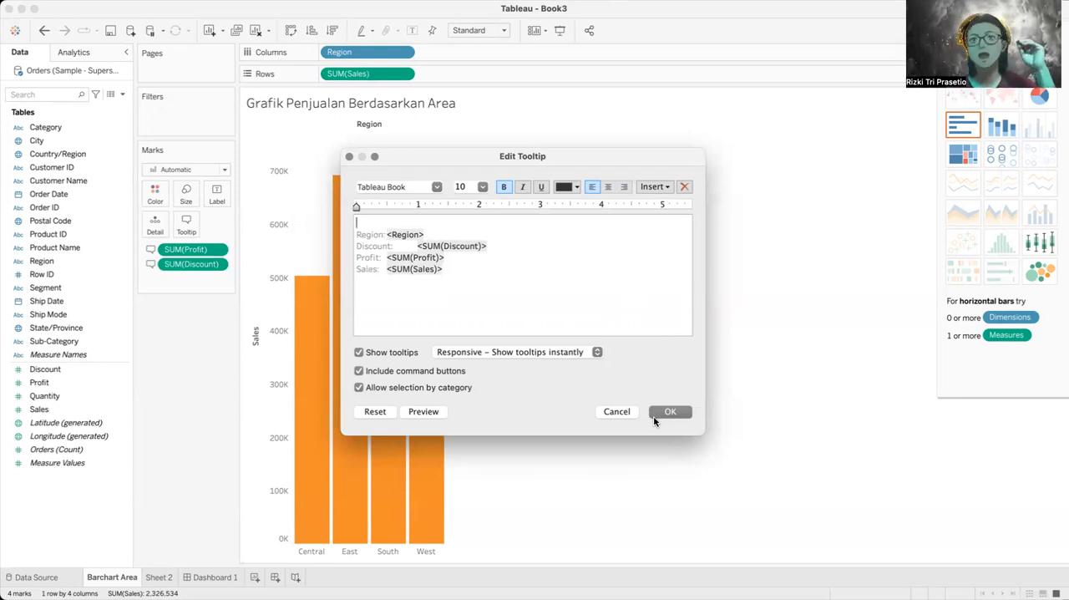
pyautogui.click(617, 412)
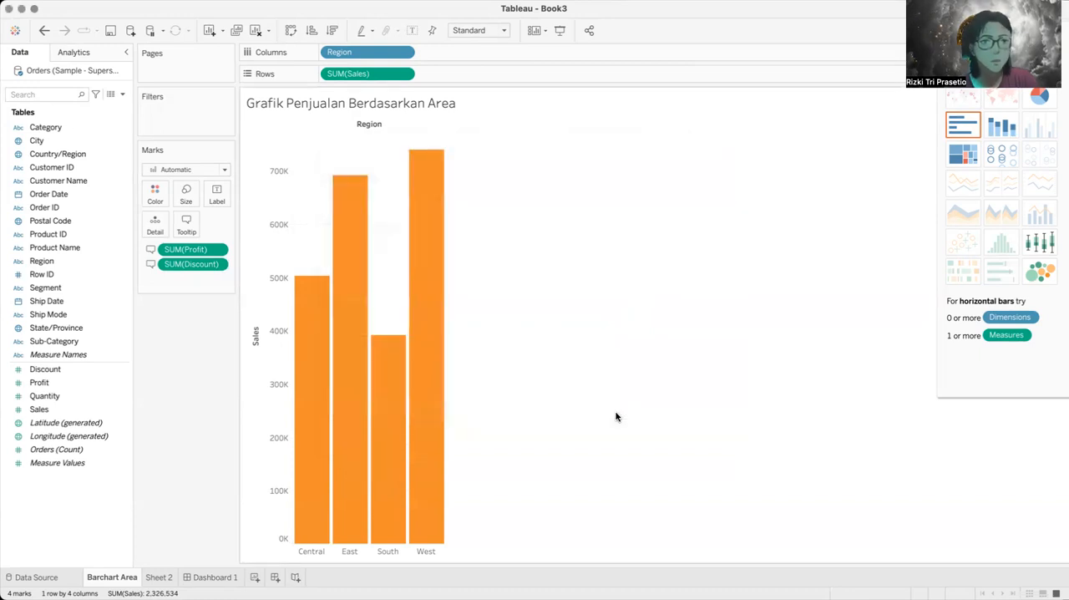
# Step: Remove the Profit and Discount fields from the regional bars' marks
pyautogui.moveTo(413, 234)
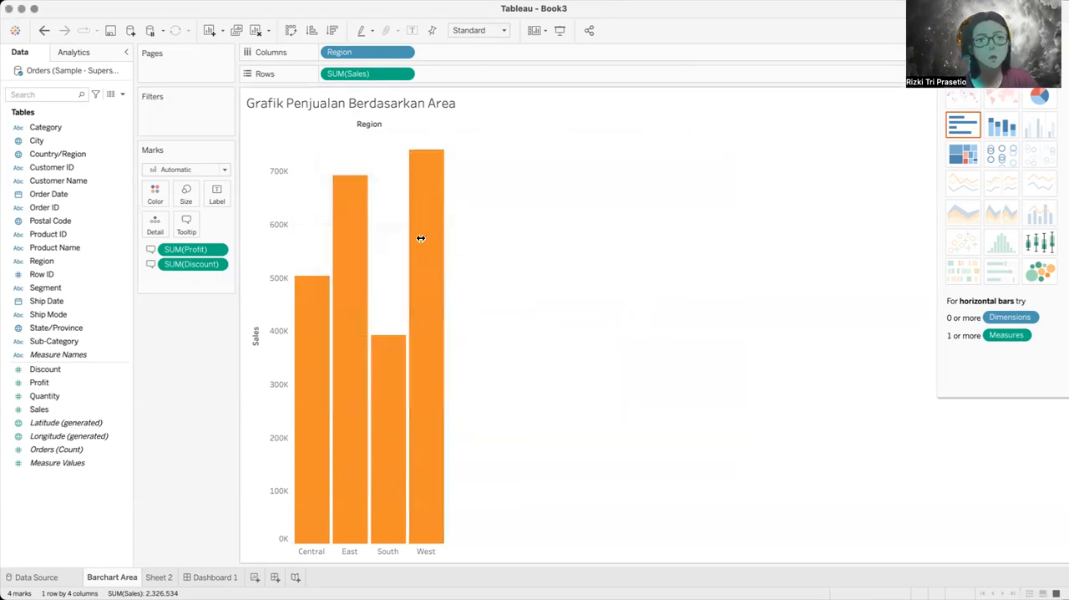
pyautogui.click(221, 248)
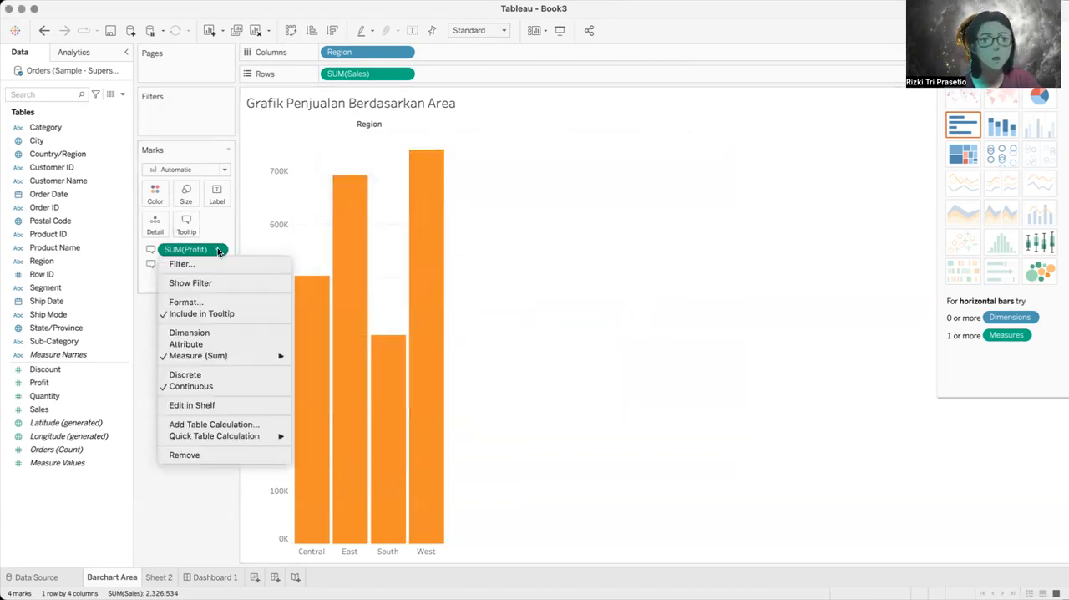
pyautogui.click(201, 455)
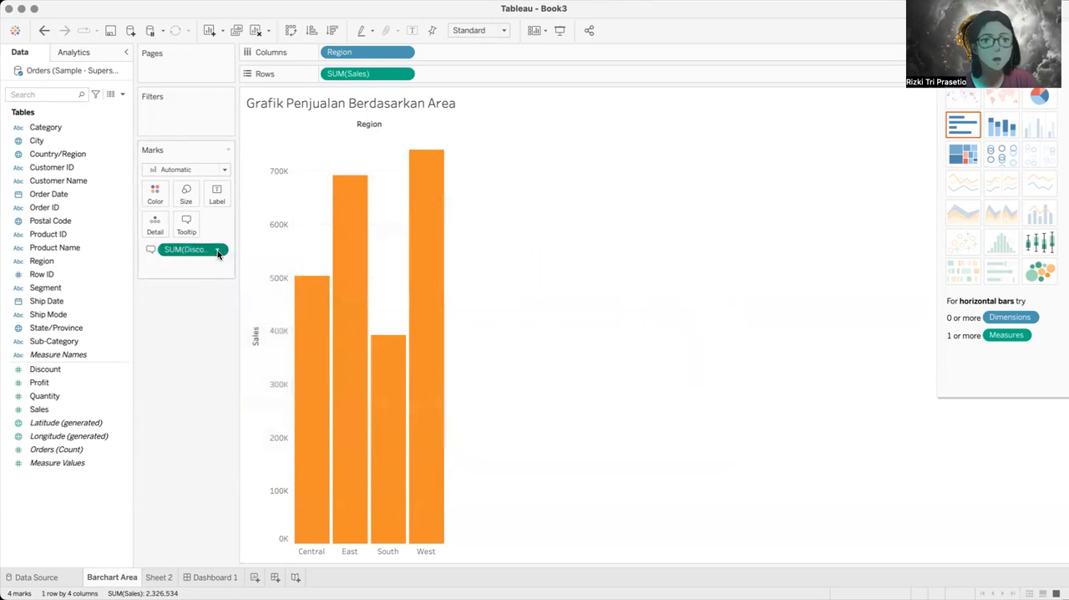
pyautogui.click(217, 249)
pyautogui.click(208, 455)
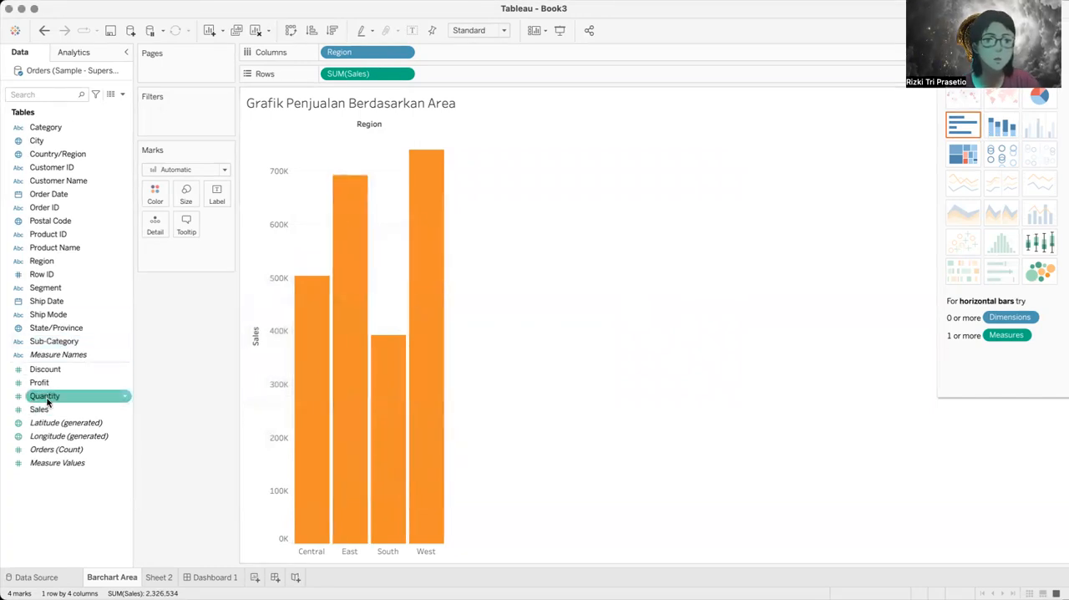
# Step: Add Profit as a detail field on the regional sales bars
pyautogui.moveTo(43, 387); pyautogui.dragTo(152, 233)
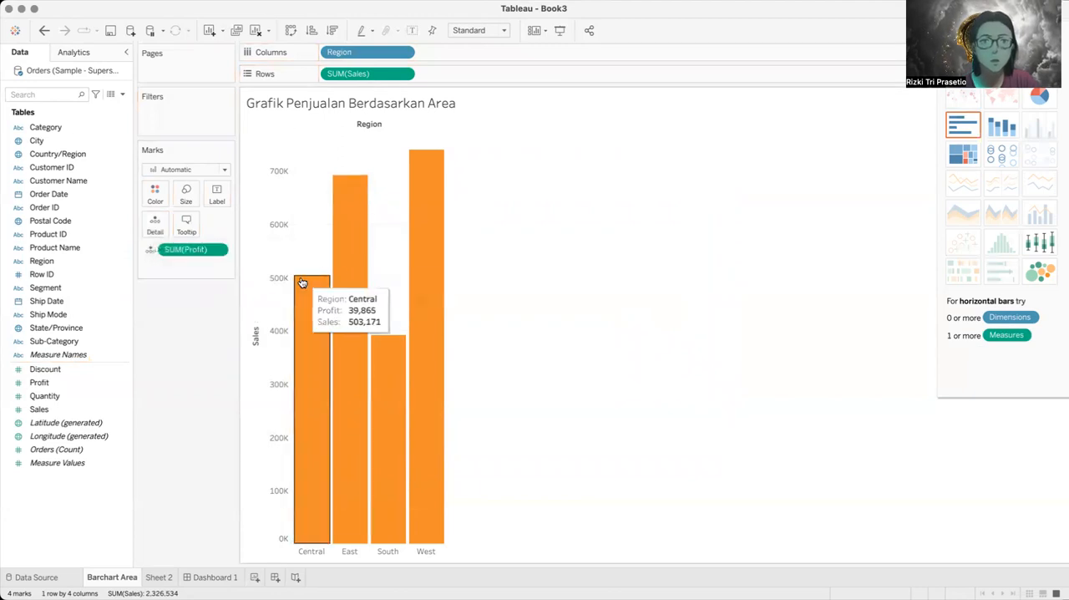
# Step: Try the stacked bars chart type for the regional sales, and undo the change
pyautogui.click(991, 137)
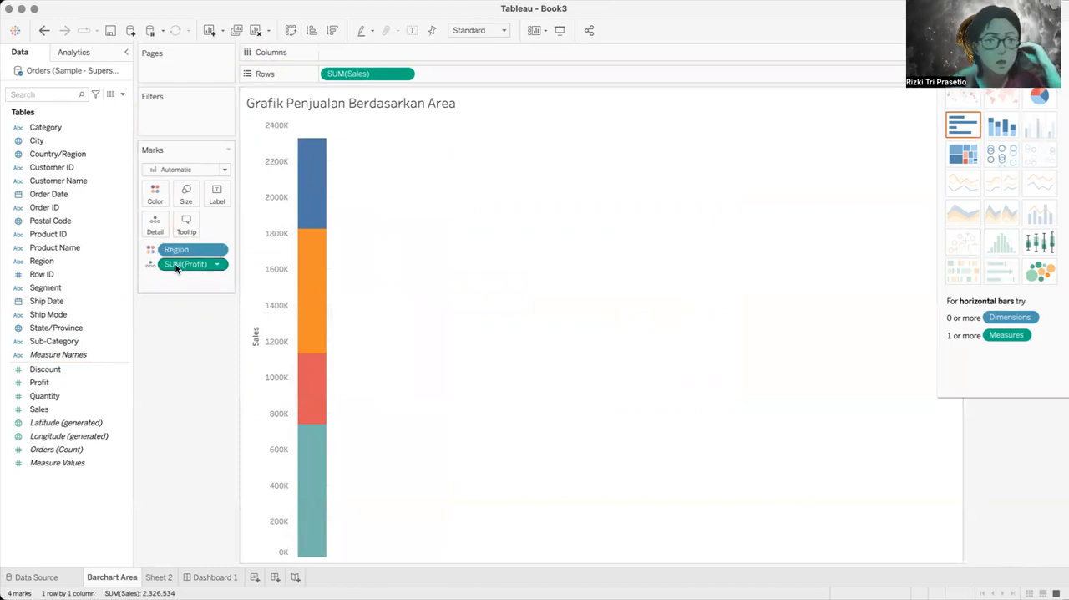
pyautogui.moveTo(176, 268); pyautogui.dragTo(155, 226)
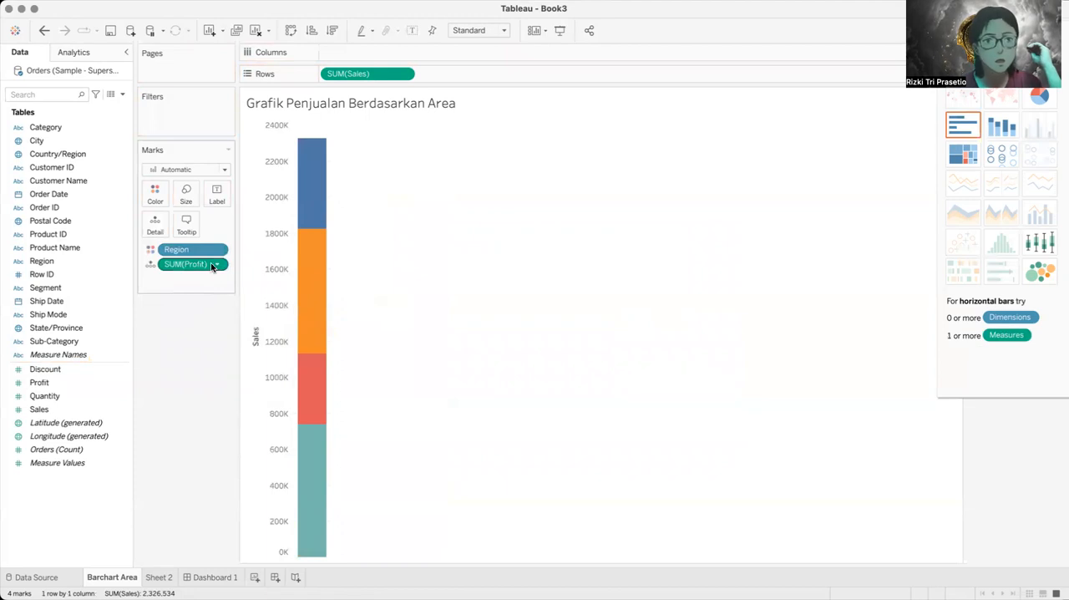
pyautogui.moveTo(317, 280)
pyautogui.press('super+z')
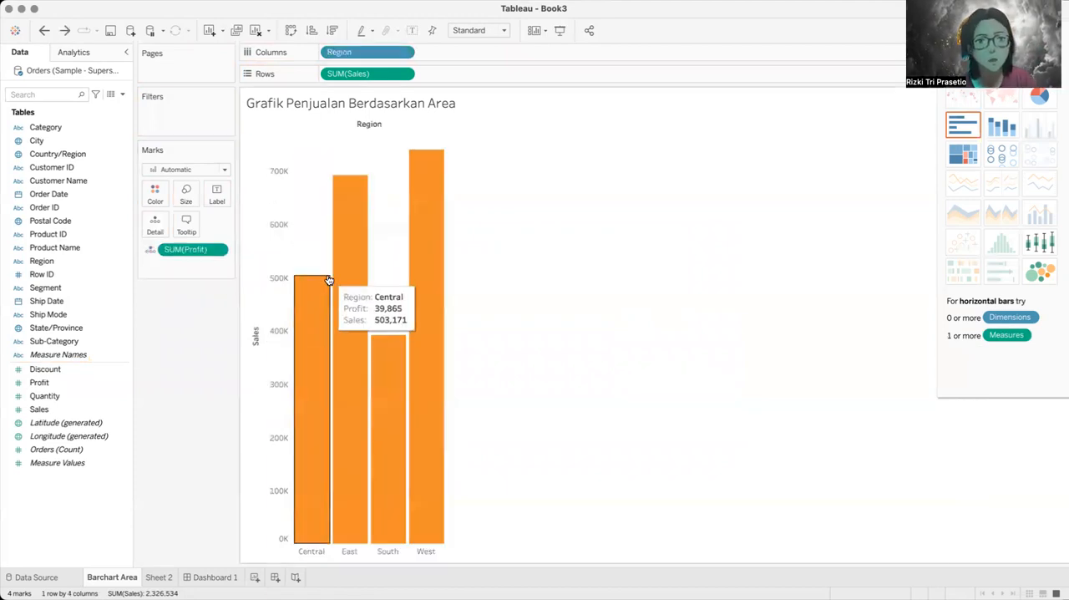
# Step: Move Profit from the marks' detail to the rows after Sales, and switch from stacked bars to side-by-side bars per region
pyautogui.moveTo(195, 249); pyautogui.dragTo(489, 73)
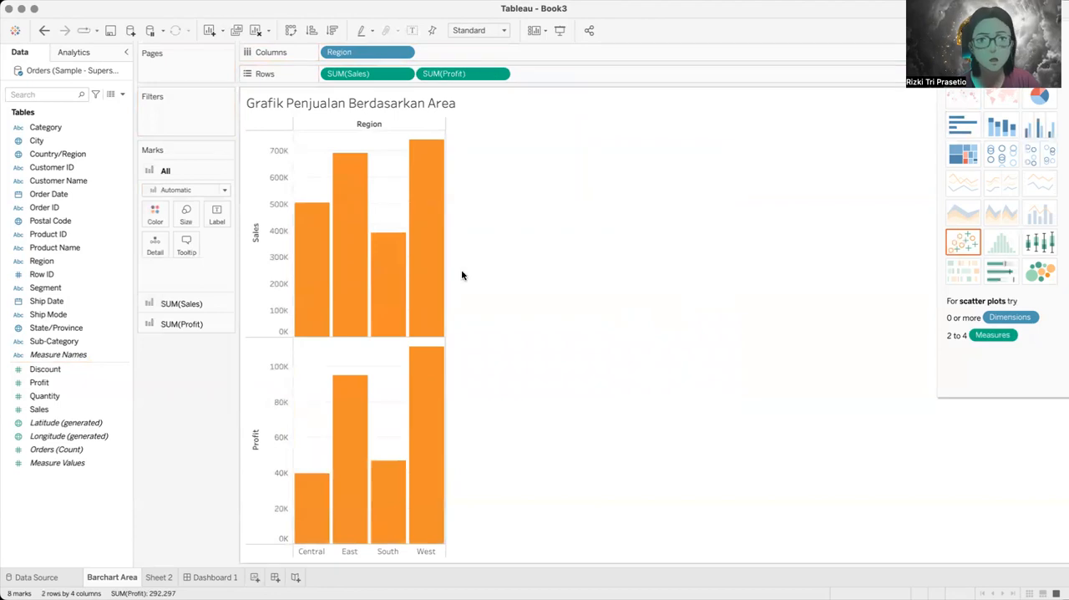
pyautogui.click(989, 126)
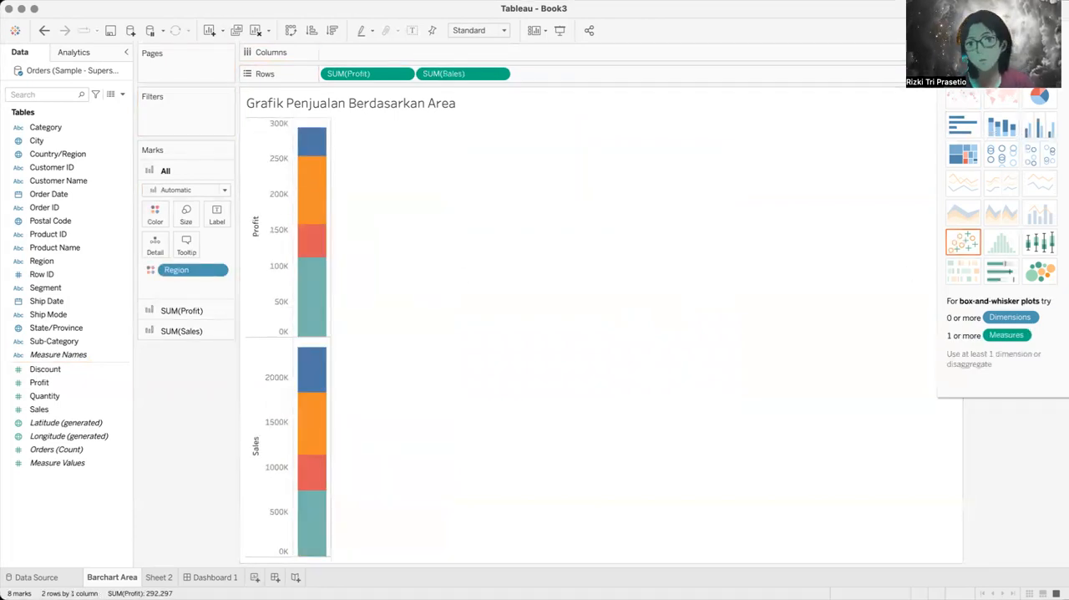
pyautogui.click(1043, 128)
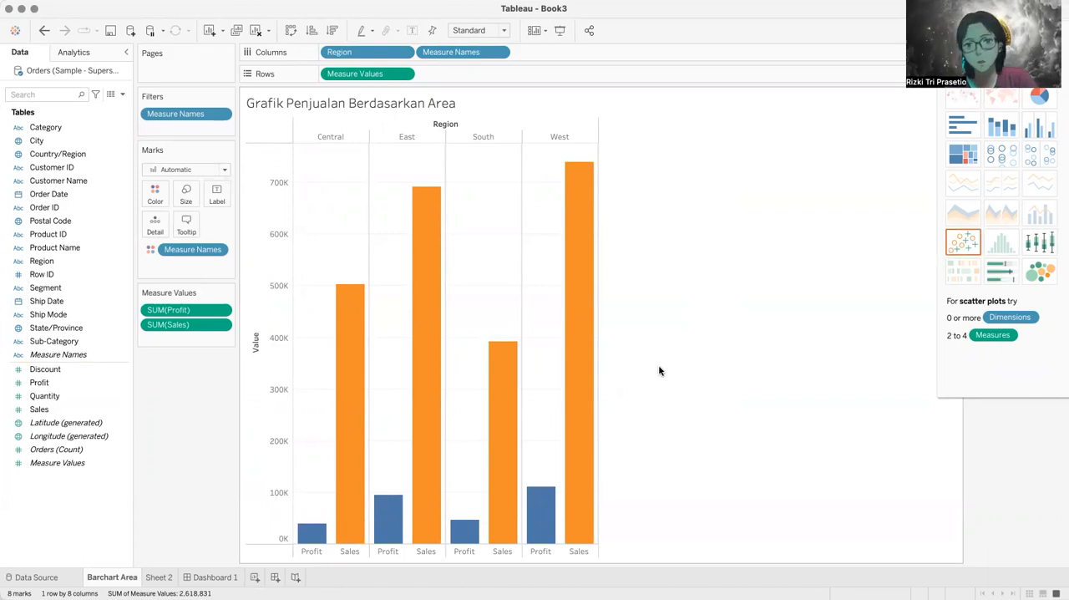
# Step: Add Quantity to the measure values below Sales so each region has a Quantity bar
pyautogui.moveTo(499, 385)
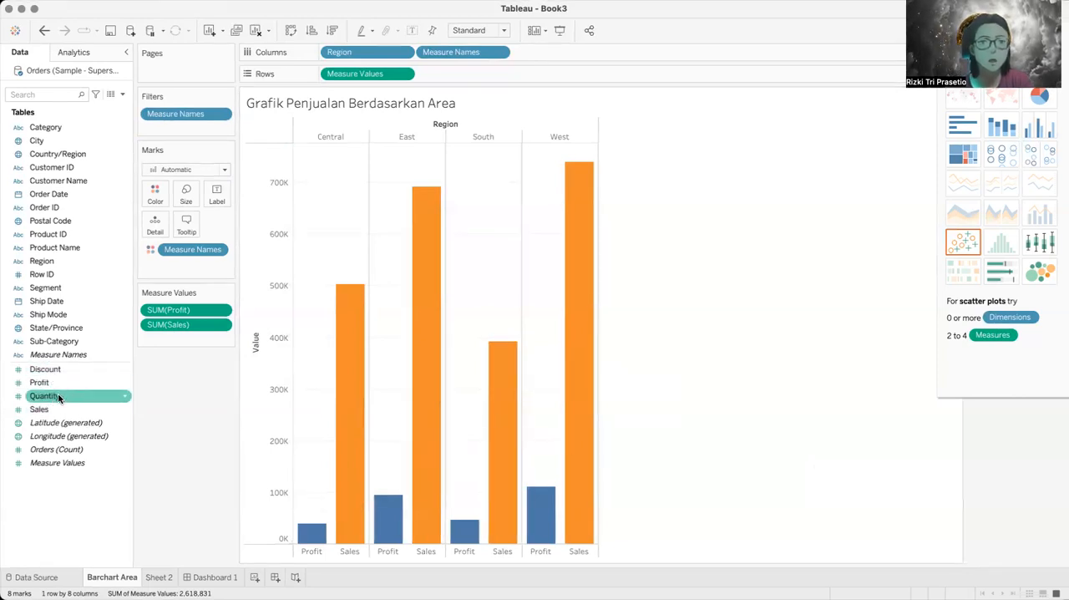
pyautogui.moveTo(58, 397); pyautogui.dragTo(189, 335)
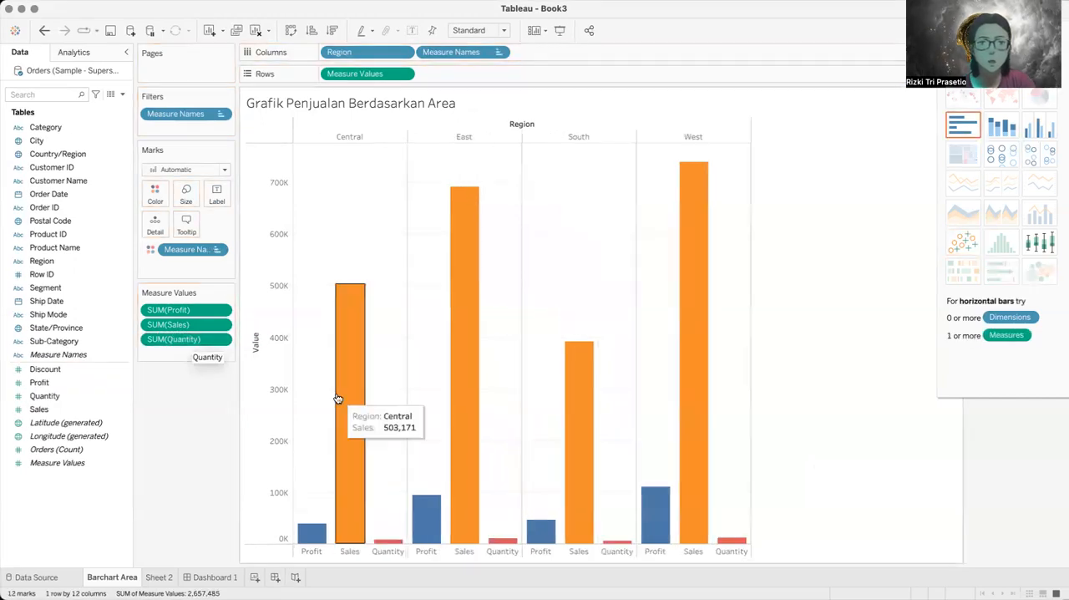
pyautogui.moveTo(376, 541)
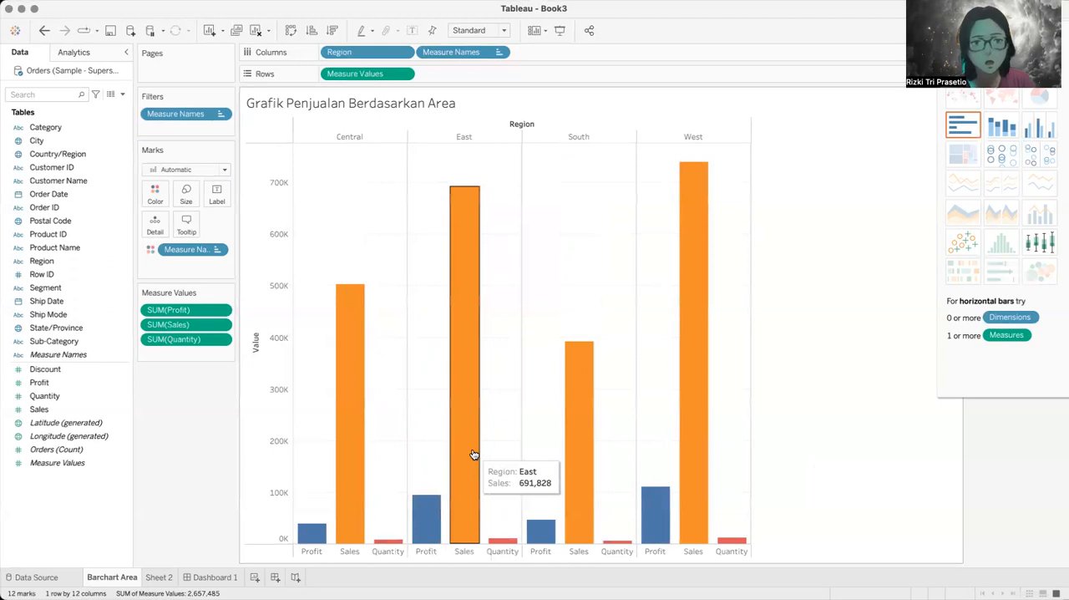
# Step: Switch to Sheet 2 and rename the worksheet as Geochart
pyautogui.press('super+s')
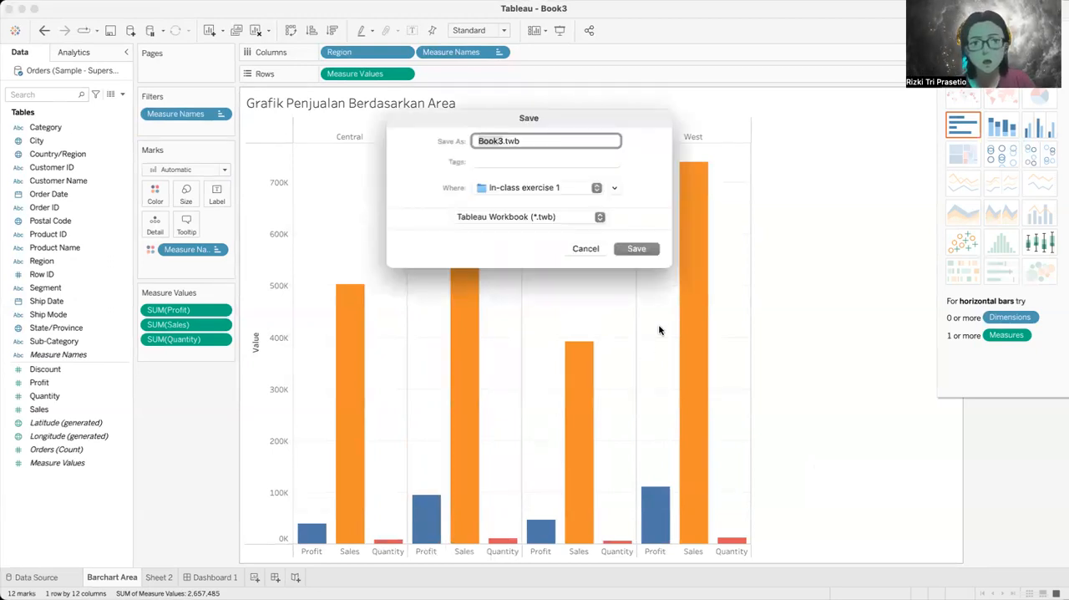
pyautogui.press('Escape')
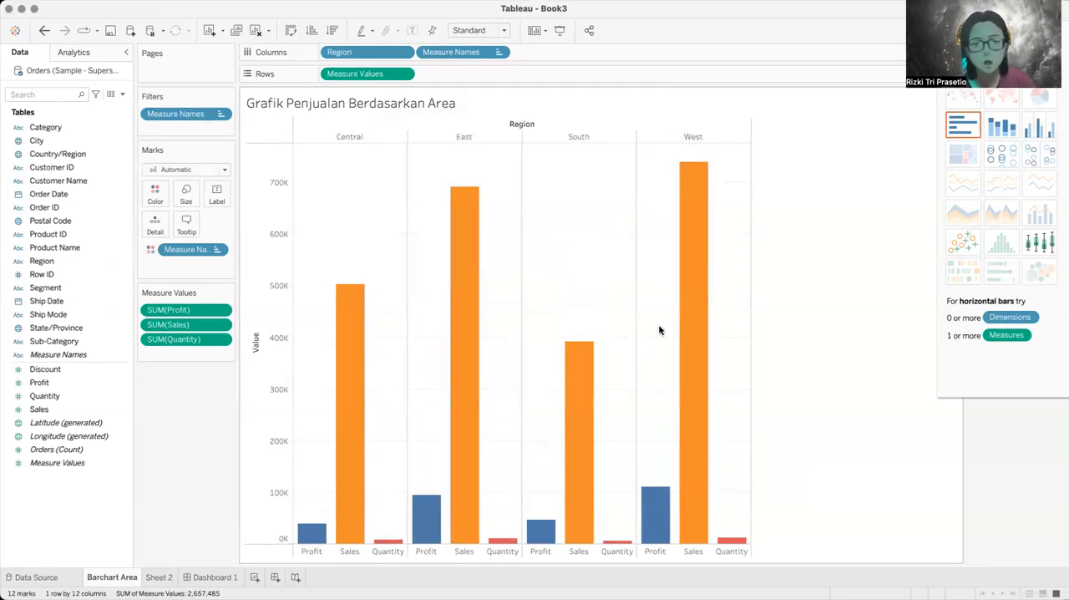
pyautogui.click(158, 577)
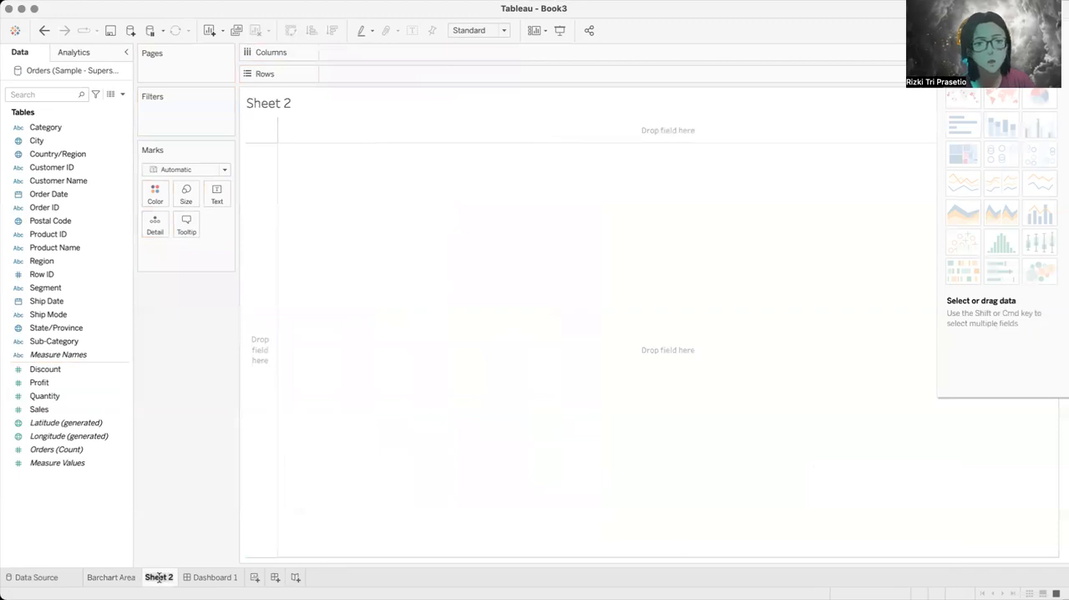
pyautogui.doubleClick(159, 577)
pyautogui.write('Ge')
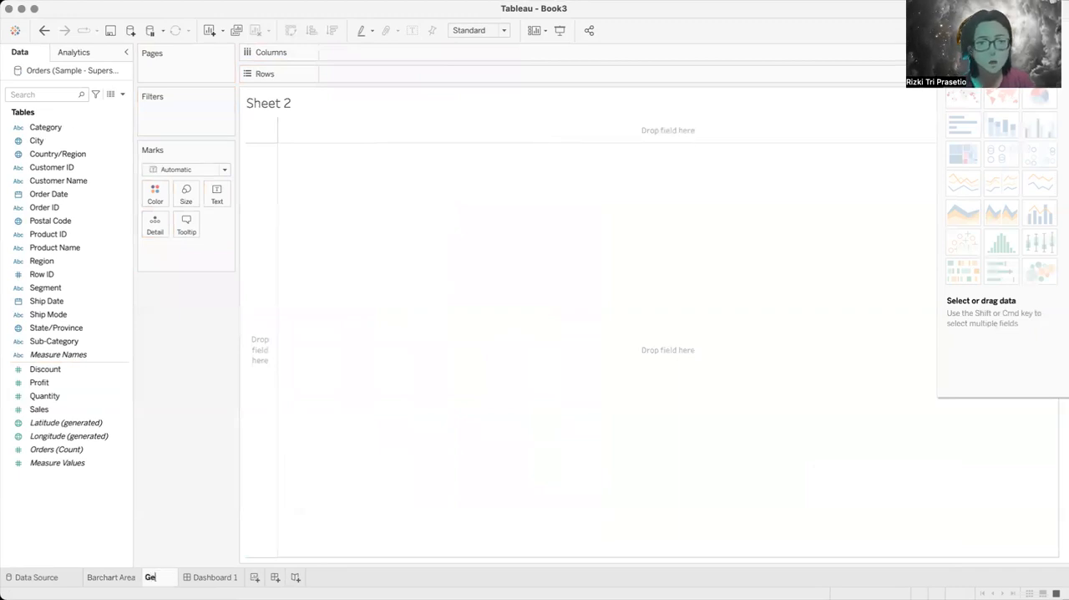
pyautogui.write('ochart')
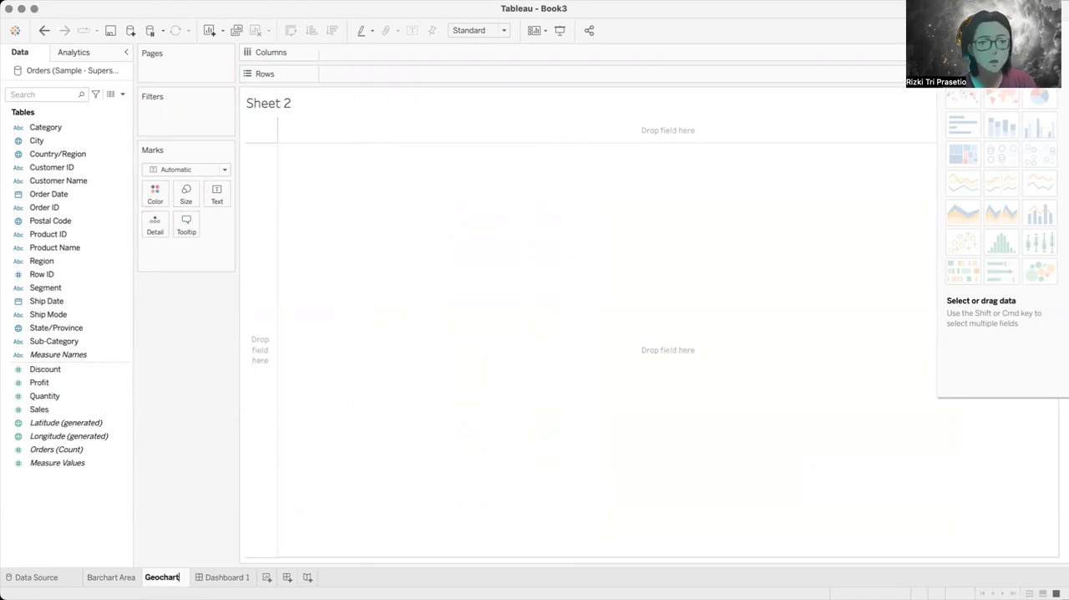
pyautogui.press('Return')
# Step: Rename the second worksheet as Map
pyautogui.doubleClick(170, 577)
pyautogui.write('Map')
pyautogui.press('Return')
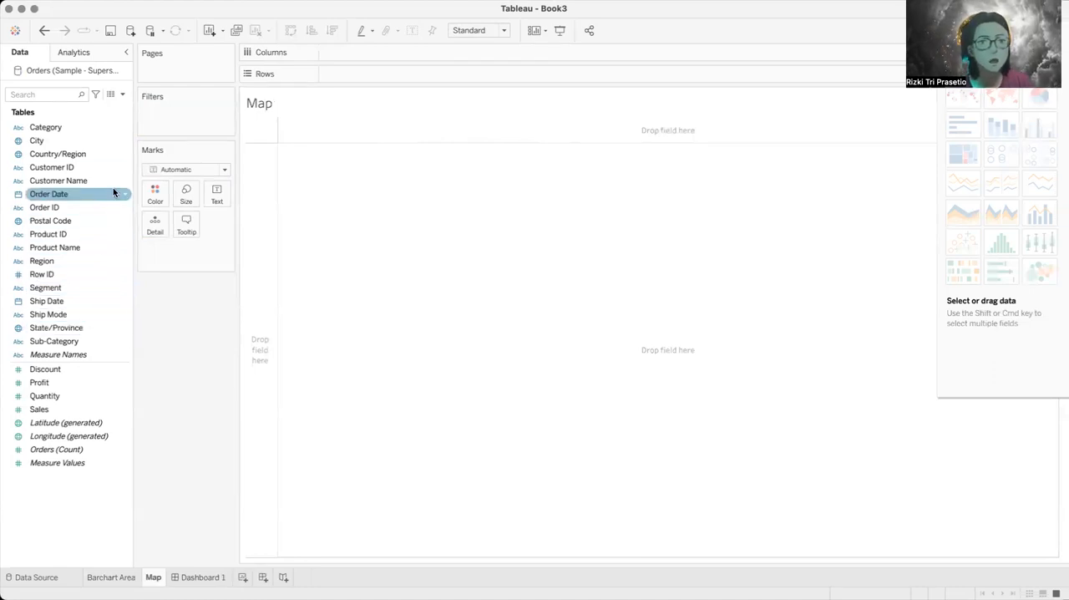
# Step: Create a hierarchy named Location from the City field
pyautogui.rightClick(124, 142)
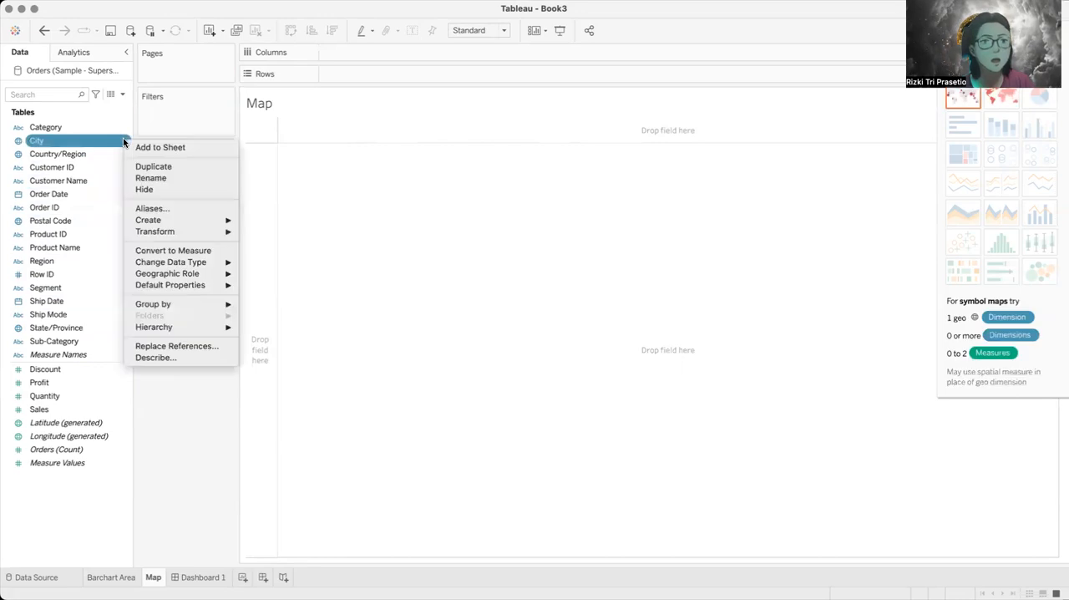
pyautogui.moveTo(200, 325)
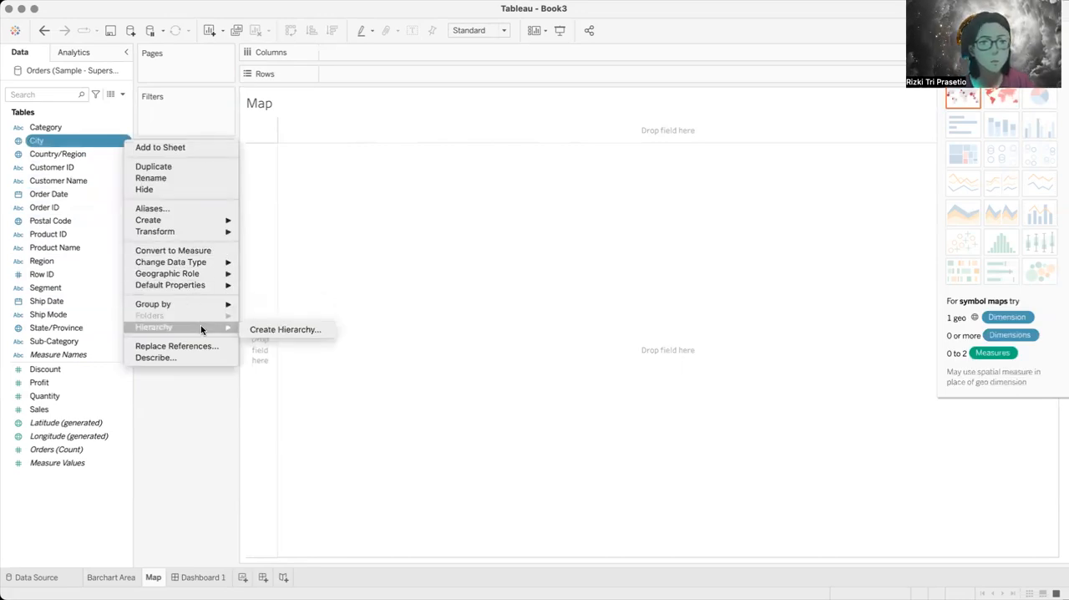
pyautogui.click(288, 331)
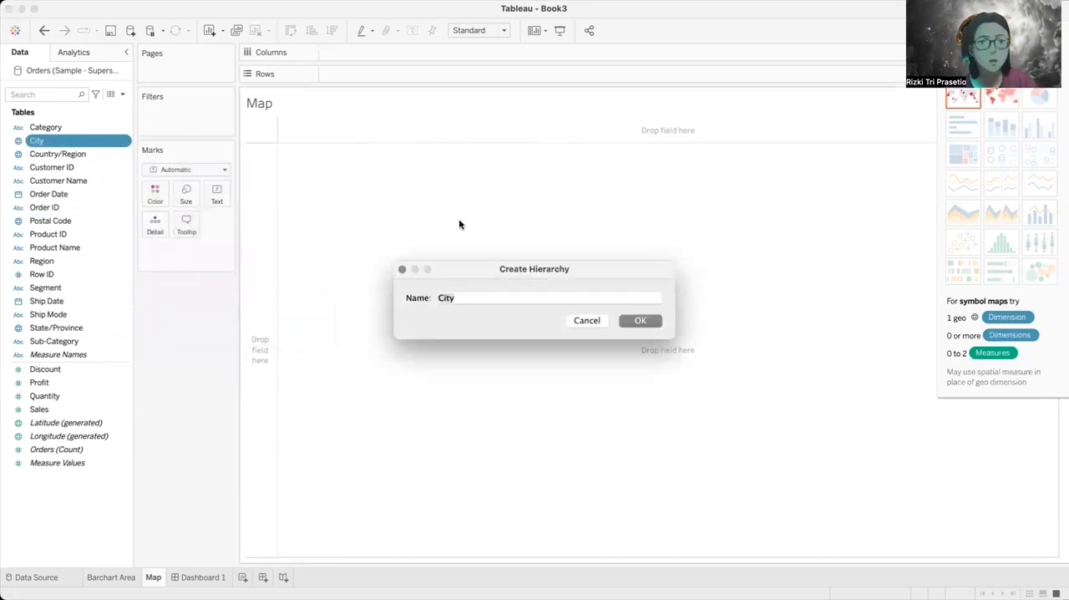
pyautogui.write('Location')
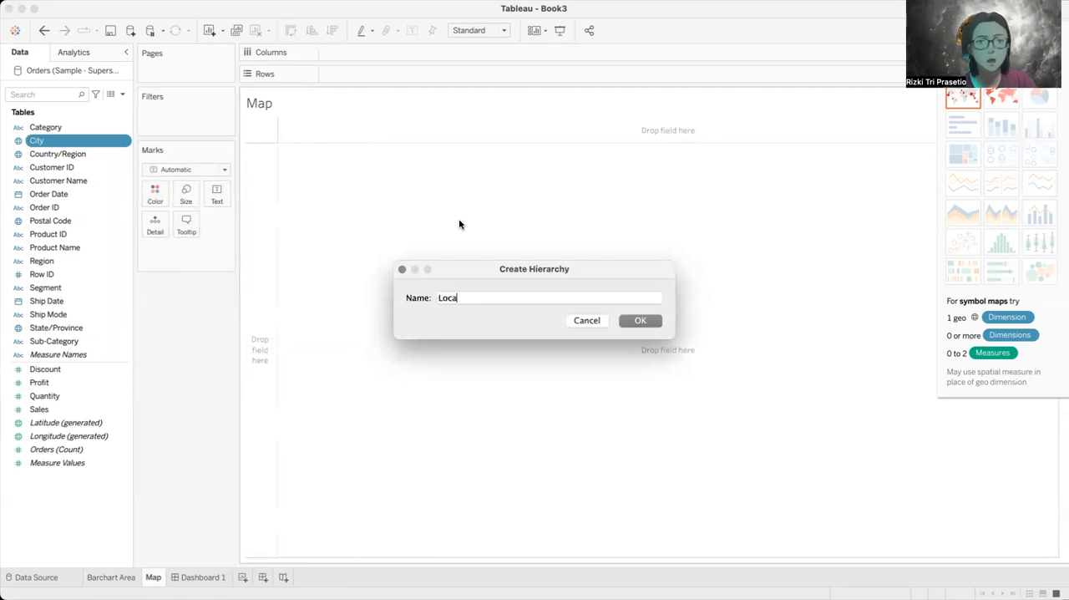
pyautogui.press('Return')
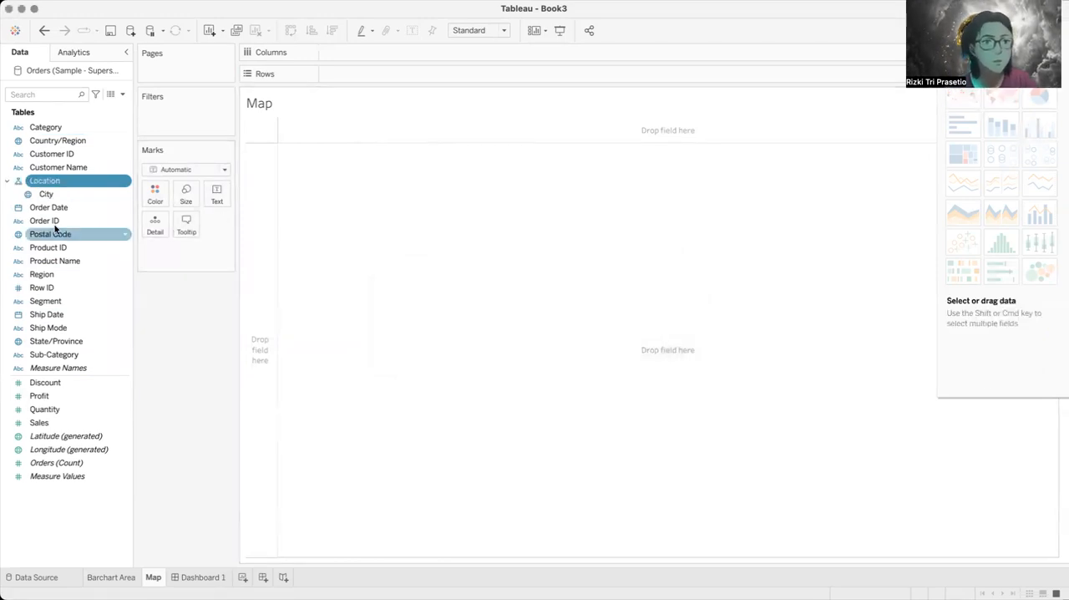
# Step: Complete the Location hierarchy by adding Country/Region and State/Province above City, and Postal Code below it
pyautogui.moveTo(57, 144); pyautogui.dragTo(63, 192)
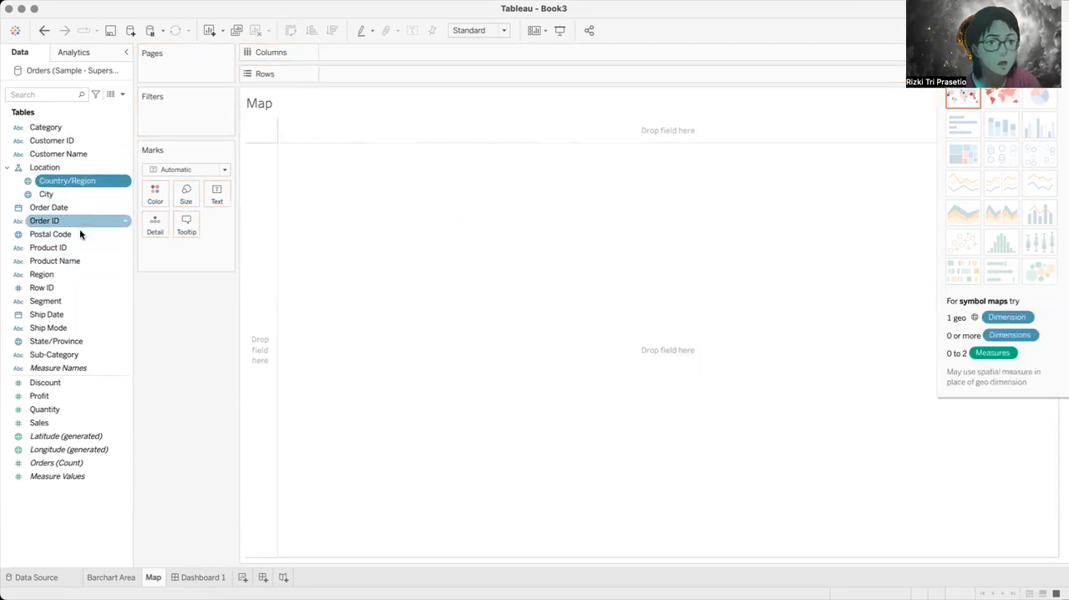
pyautogui.moveTo(72, 340); pyautogui.dragTo(76, 191)
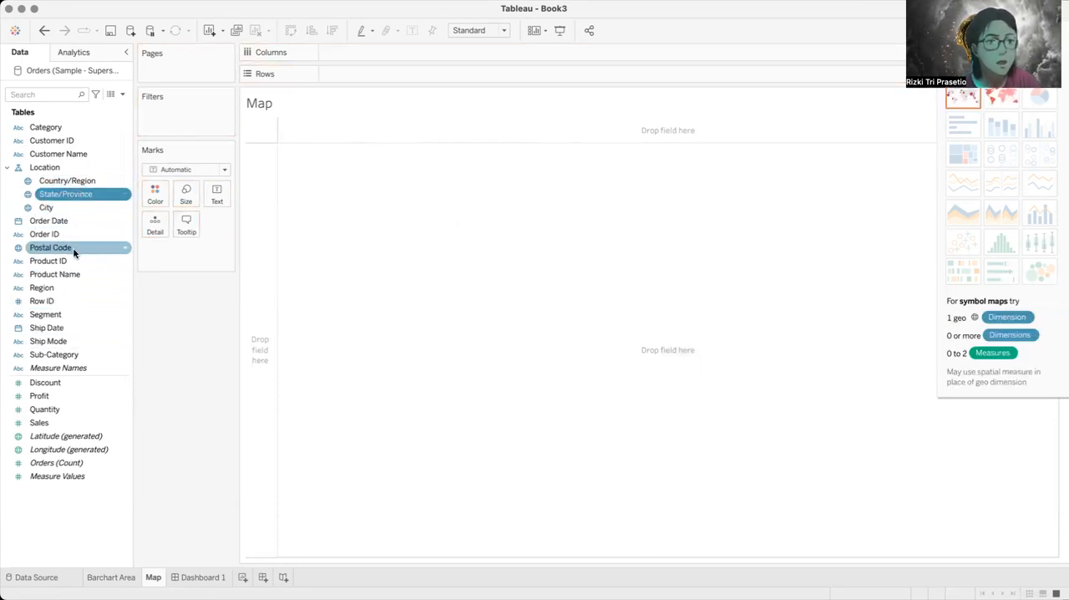
pyautogui.moveTo(68, 253); pyautogui.dragTo(68, 215)
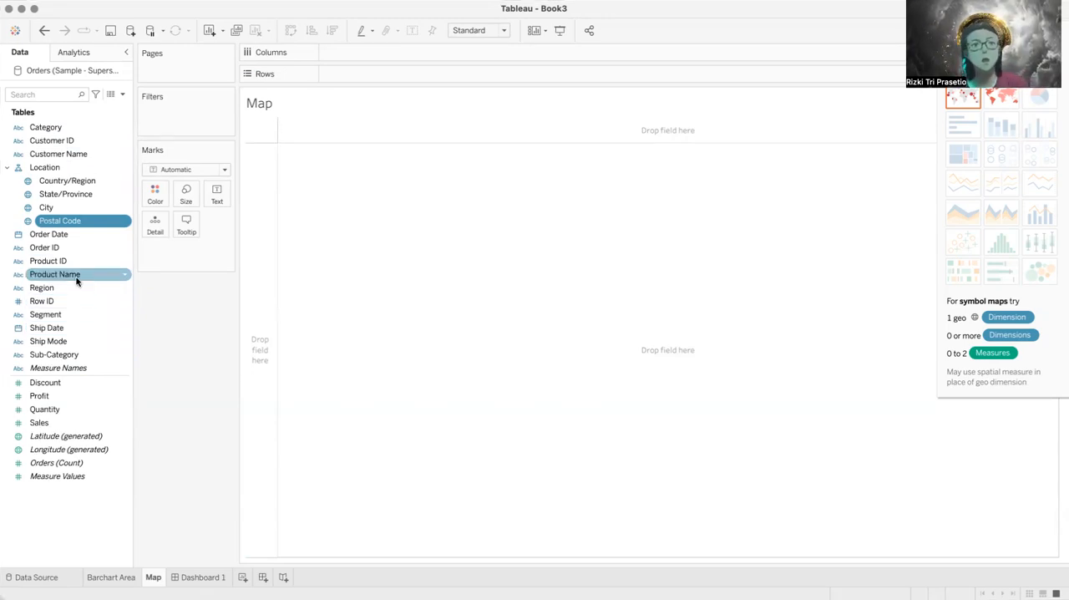
# Step: Plot State/Province from the Location hierarchy on the empty Map worksheet as a symbol map
pyautogui.click(75, 194)
pyautogui.moveTo(74, 193); pyautogui.dragTo(518, 367)
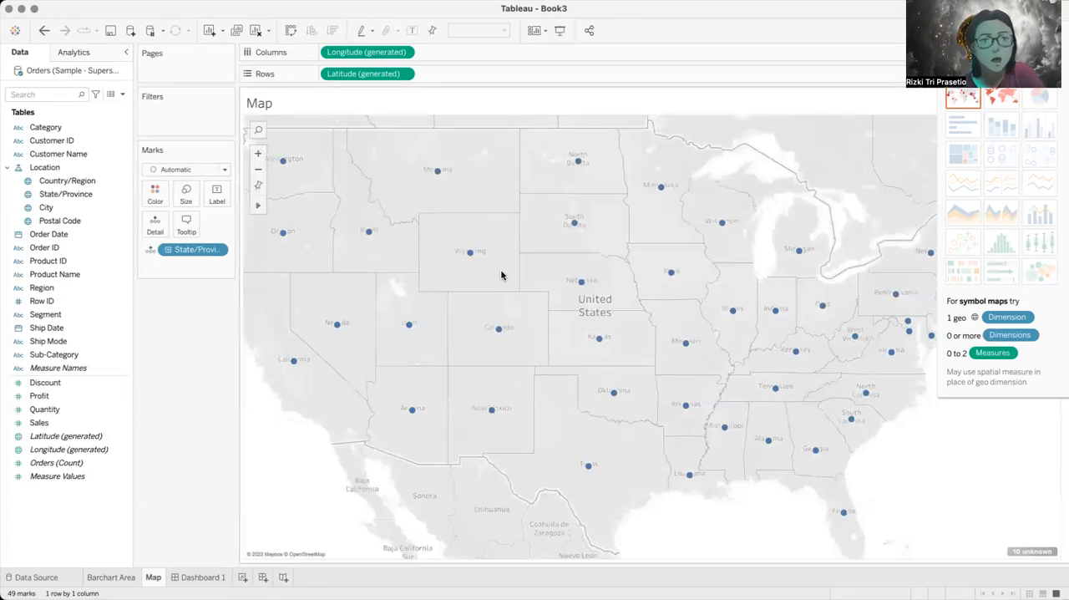
pyautogui.moveTo(473, 258)
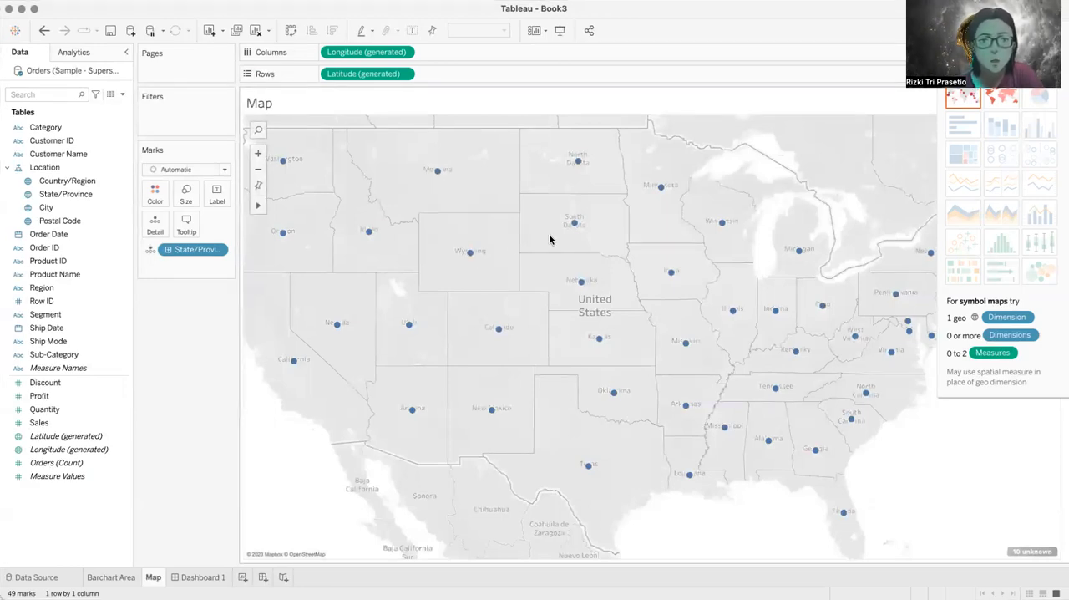
pyautogui.click(259, 185)
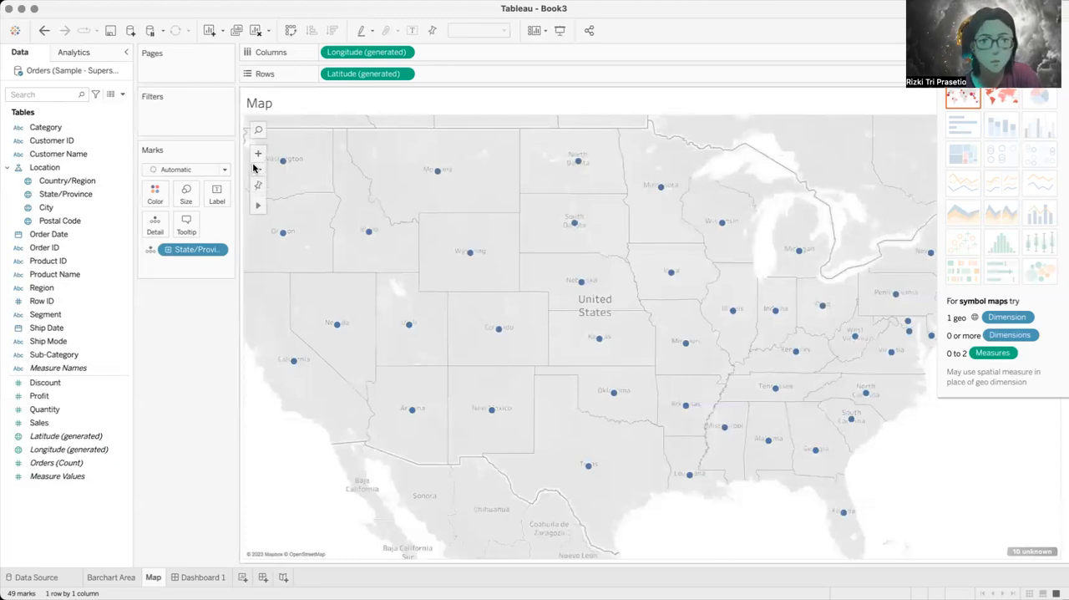
pyautogui.click(261, 172)
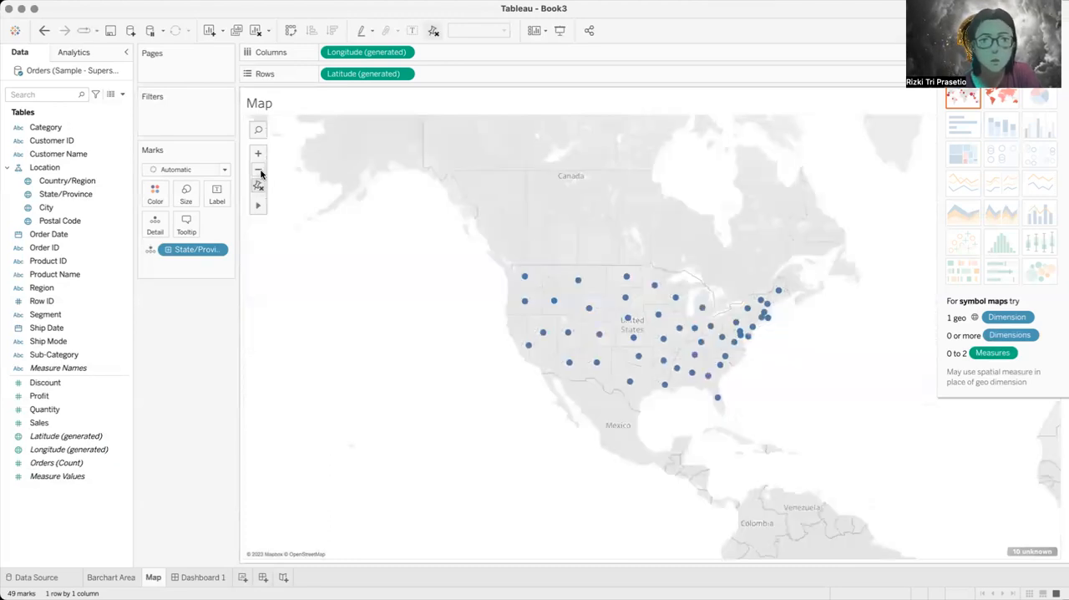
pyautogui.click(261, 173)
pyautogui.click(260, 172)
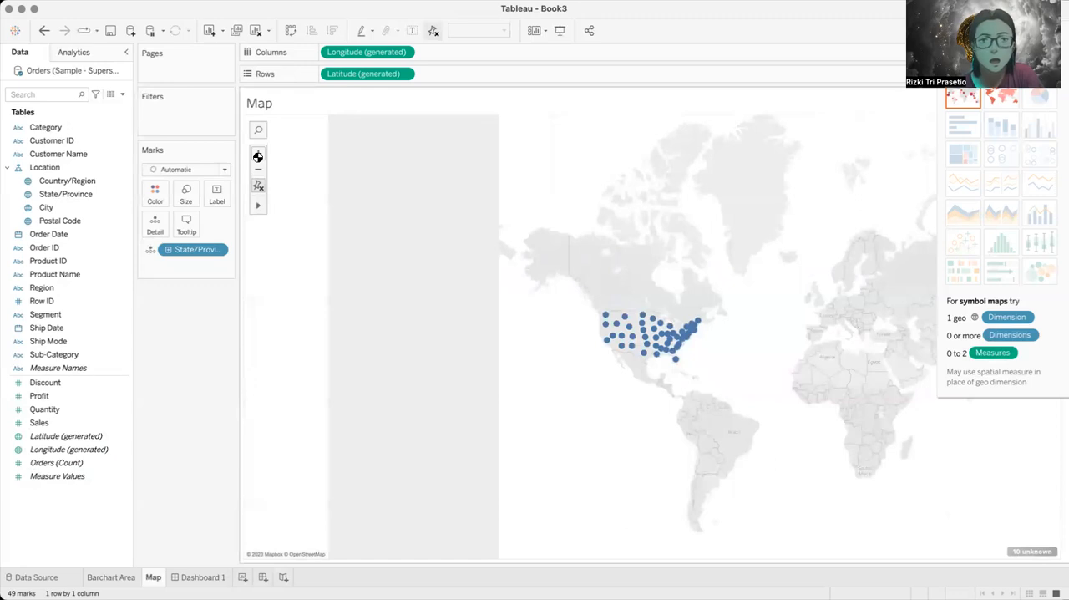
pyautogui.click(257, 156)
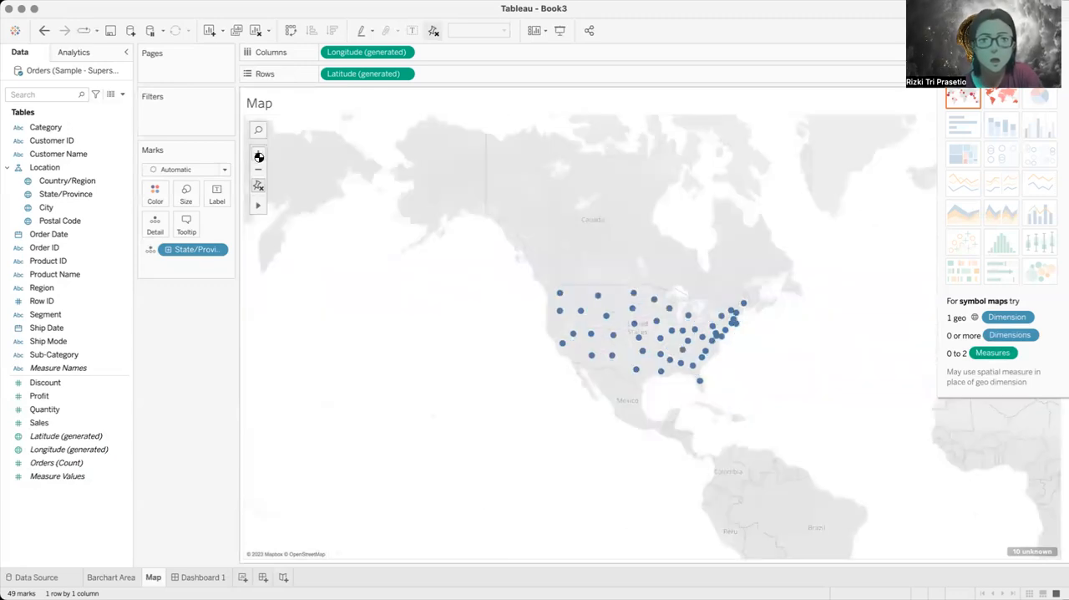
pyautogui.click(257, 155)
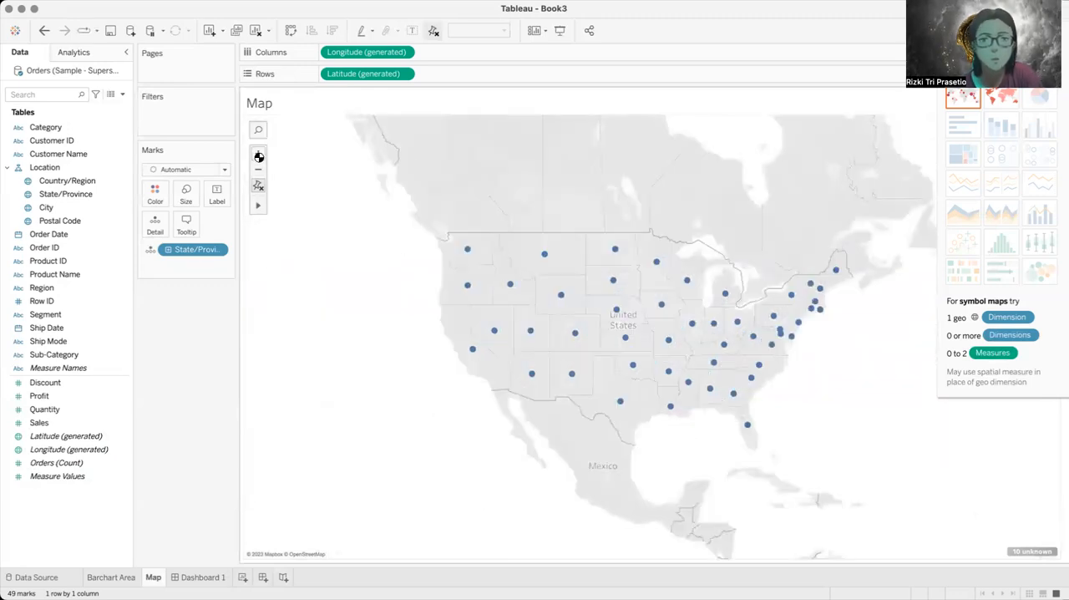
# Step: Try the filled map chart type for the states, and remove Country/Region and State/Province from the marks
pyautogui.click(1001, 98)
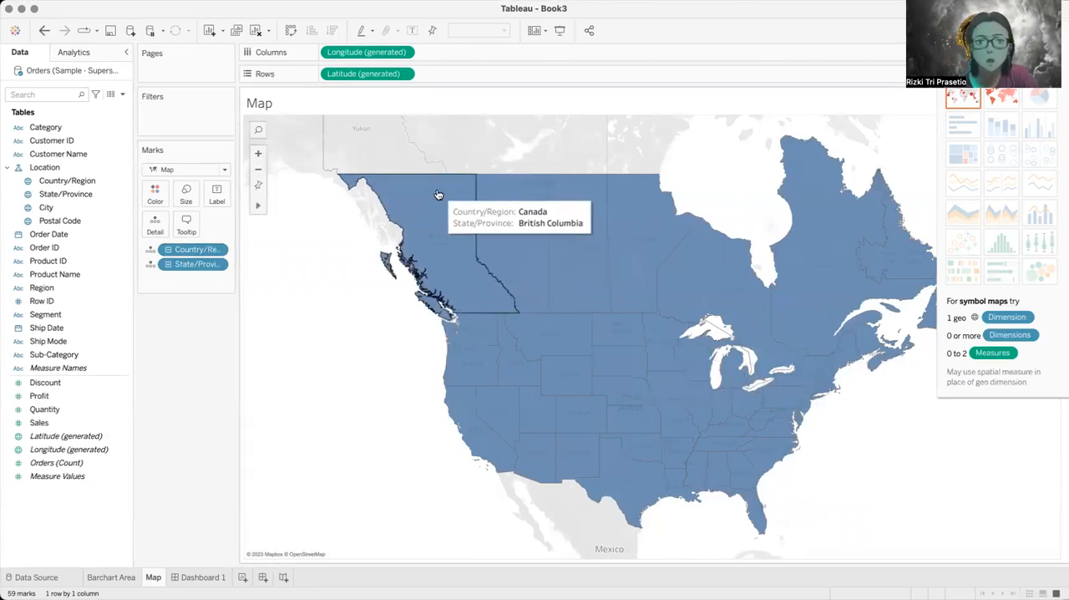
pyautogui.click(219, 252)
pyautogui.click(212, 444)
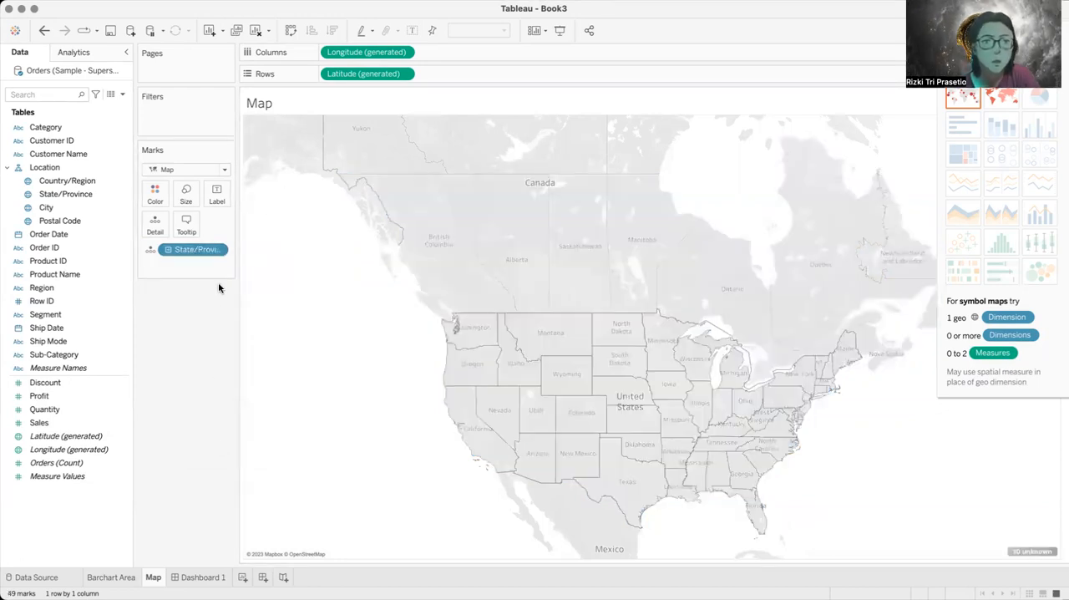
pyautogui.click(218, 249)
pyautogui.click(208, 446)
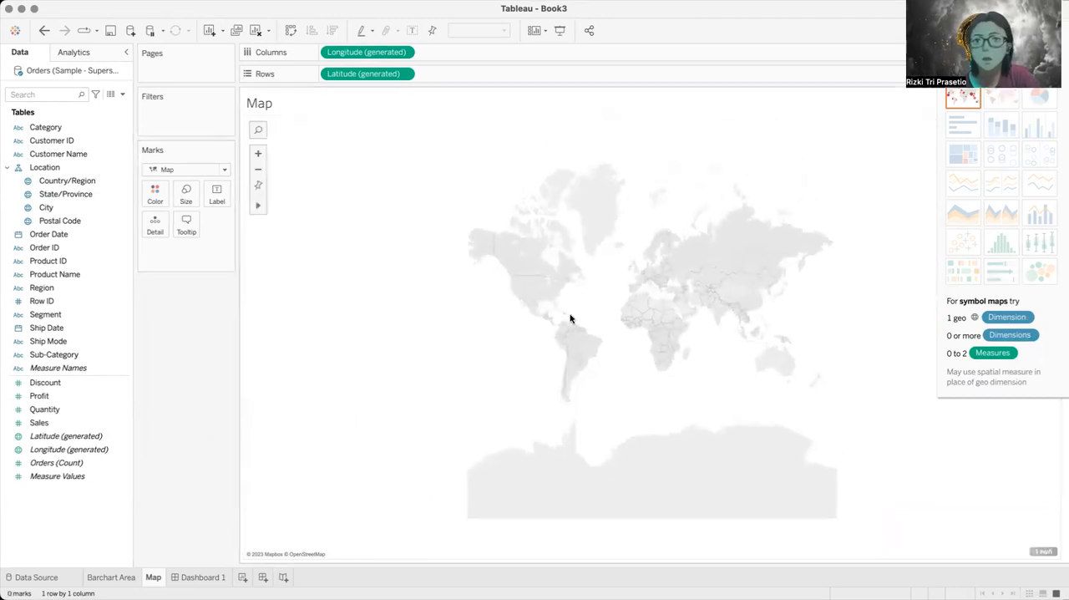
# Step: Add State/Province to the empty world map again so the states are plotted as filled areas
pyautogui.scroll(-2, 797, 289)
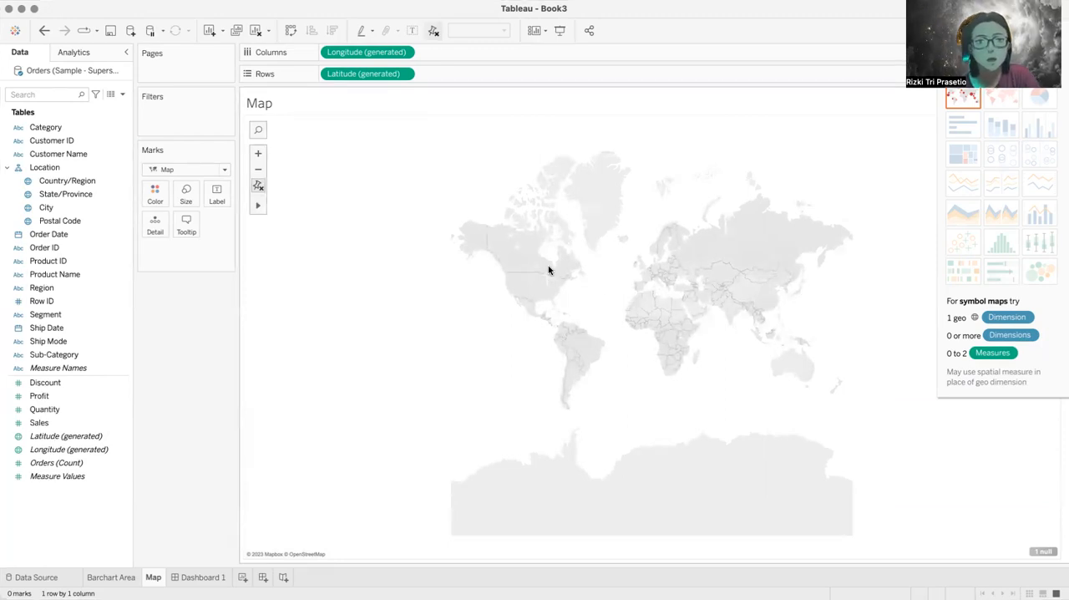
pyautogui.moveTo(65, 194); pyautogui.dragTo(371, 240)
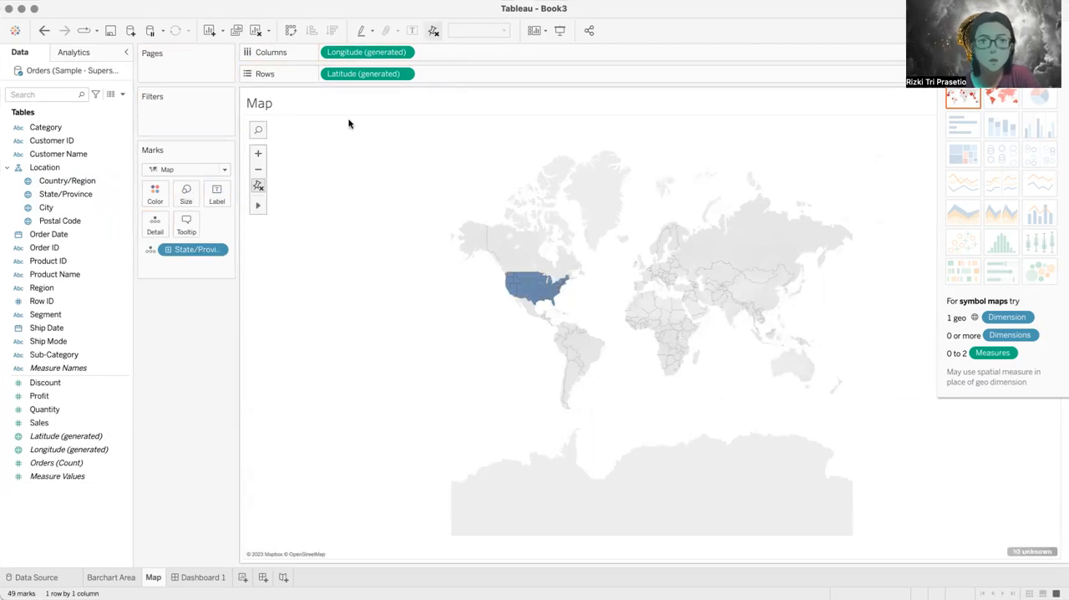
pyautogui.click(257, 154)
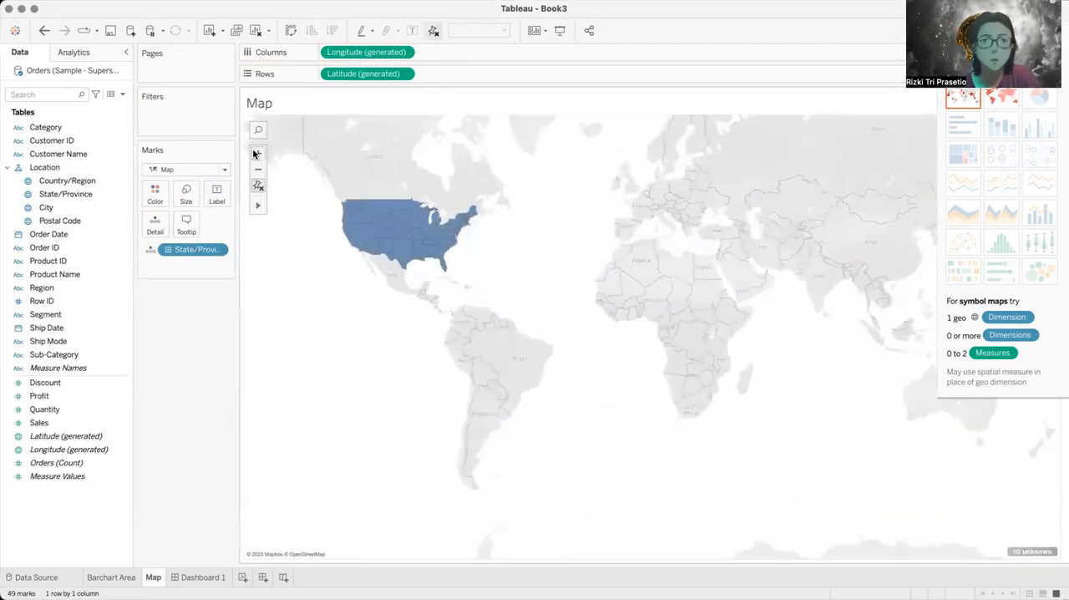
pyautogui.click(255, 153)
pyautogui.scroll(3, 418, 229)
pyautogui.moveTo(418, 228); pyautogui.dragTo(657, 318)
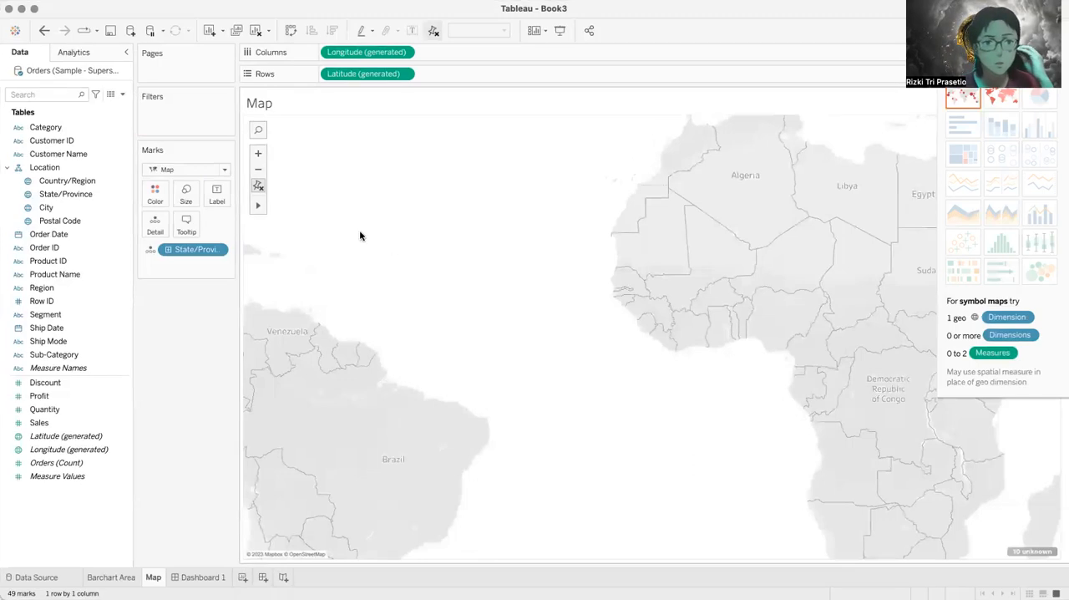
pyautogui.click(257, 168)
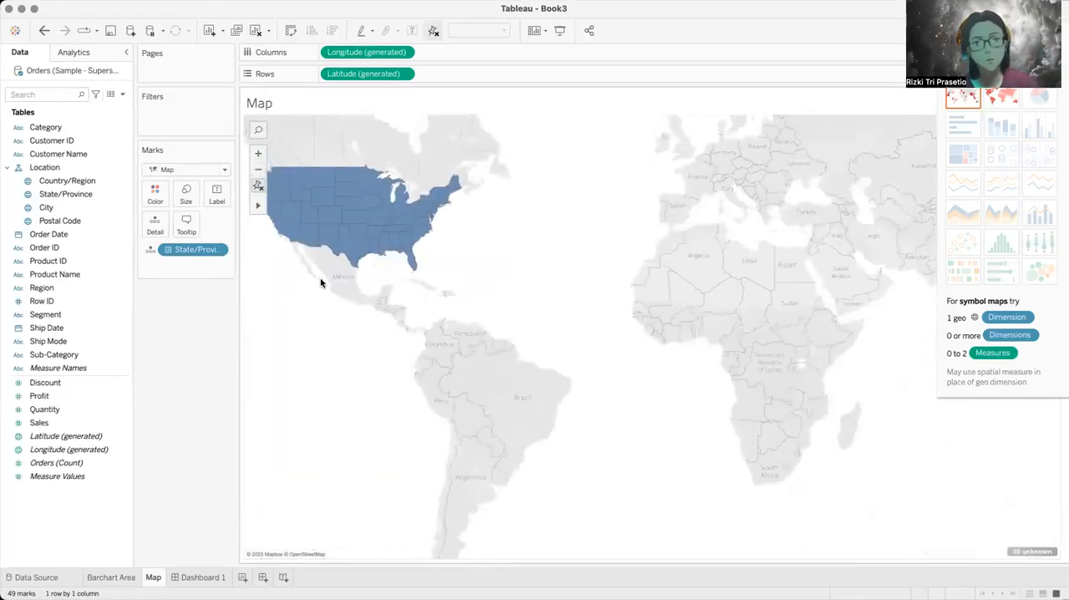
# Step: Apply the filled map chart type with Country/Region and State/Province, and color the areas by Sales
pyautogui.click(996, 101)
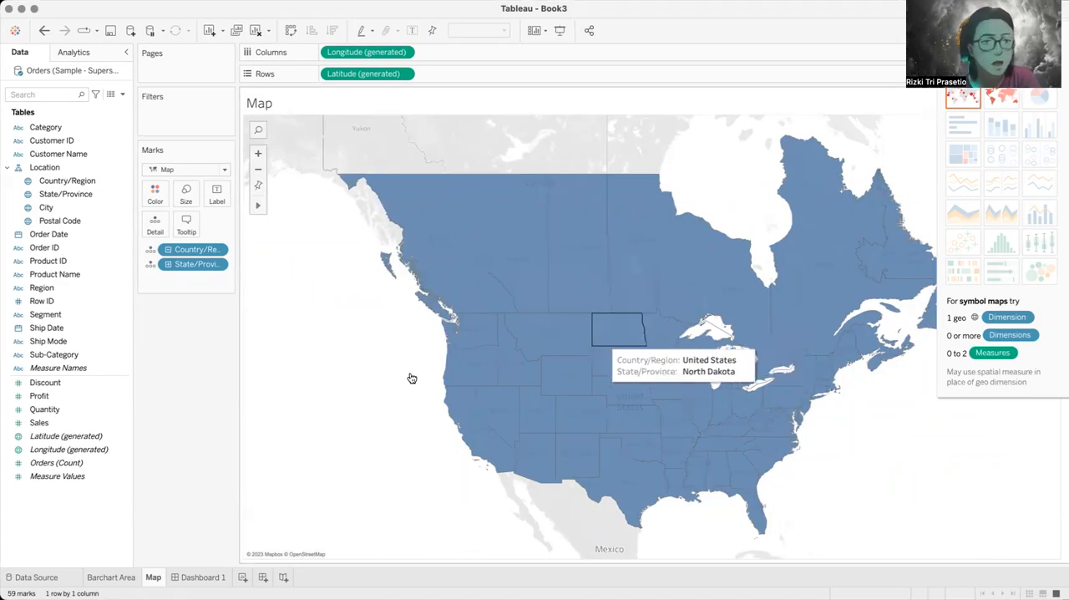
pyautogui.moveTo(39, 427); pyautogui.dragTo(152, 233)
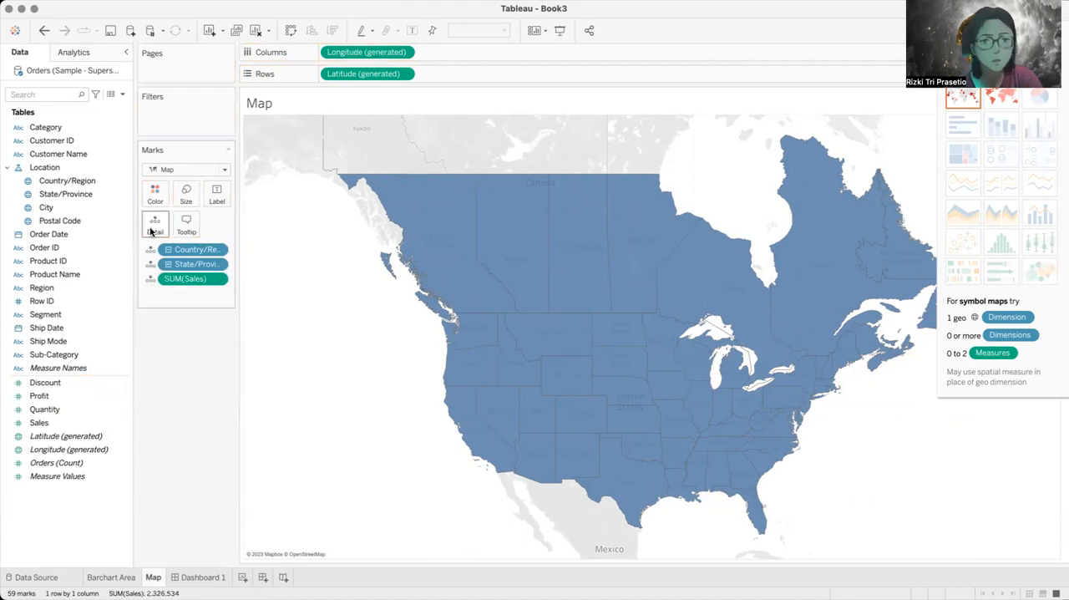
pyautogui.moveTo(188, 279); pyautogui.dragTo(158, 203)
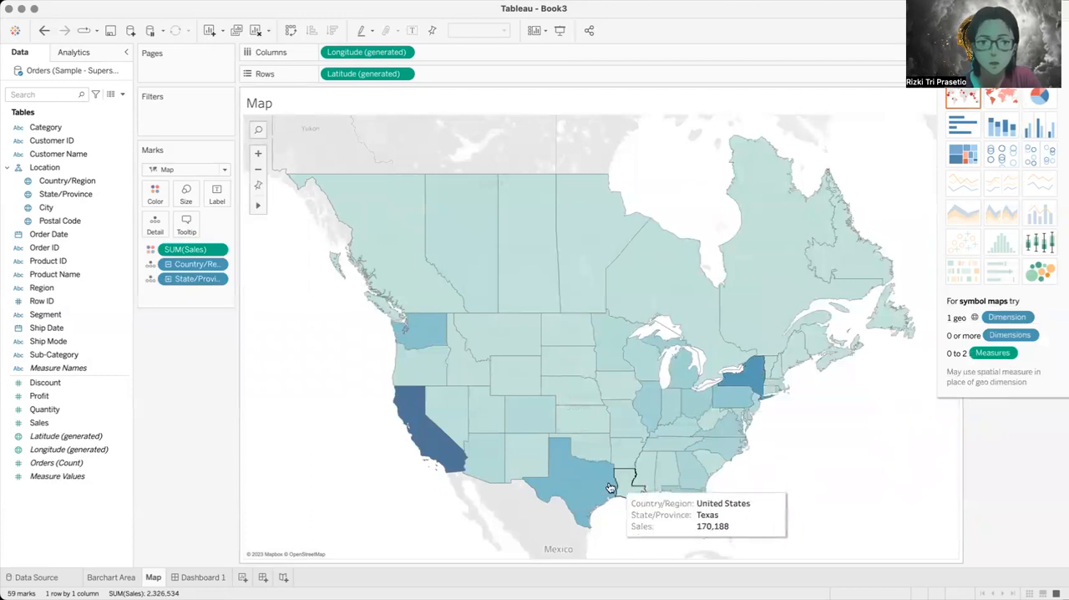
# Step: Set the color palette for Sales on the map to Purple
pyautogui.click(153, 195)
pyautogui.click(192, 239)
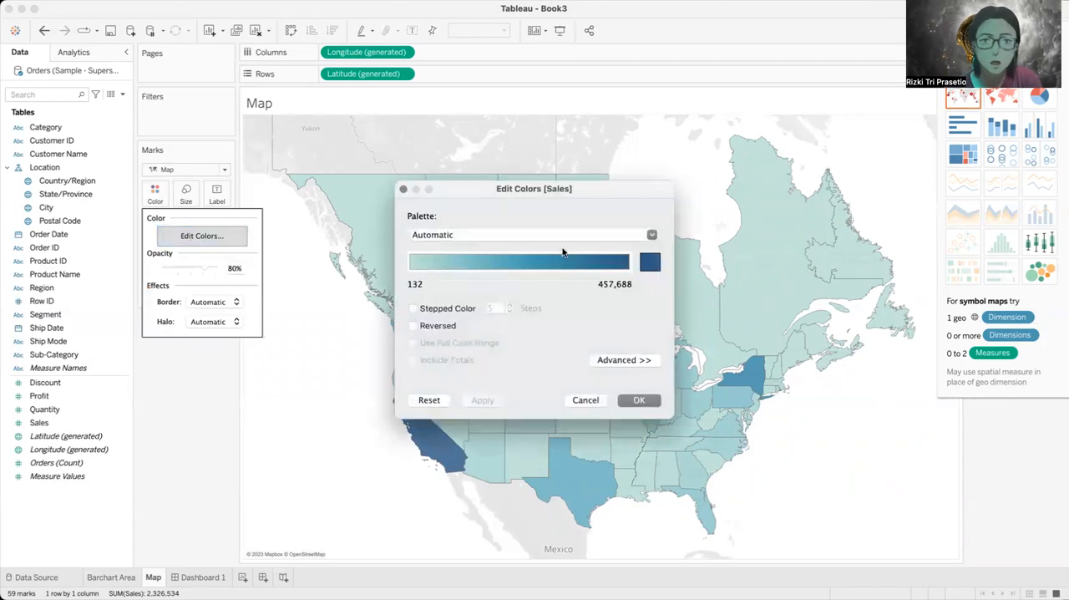
pyautogui.click(649, 236)
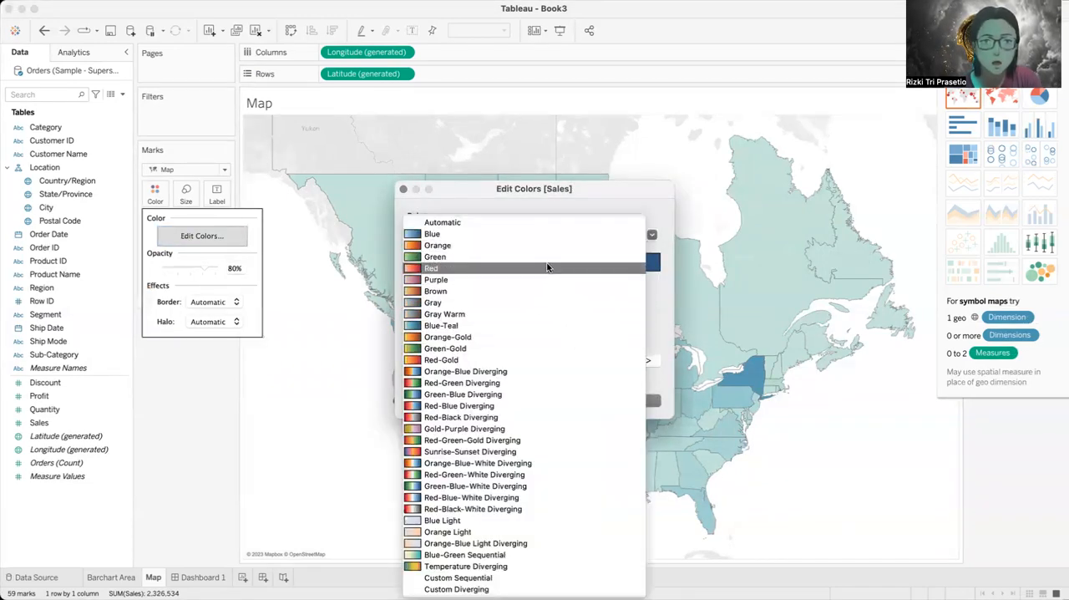
pyautogui.click(497, 279)
pyautogui.click(639, 400)
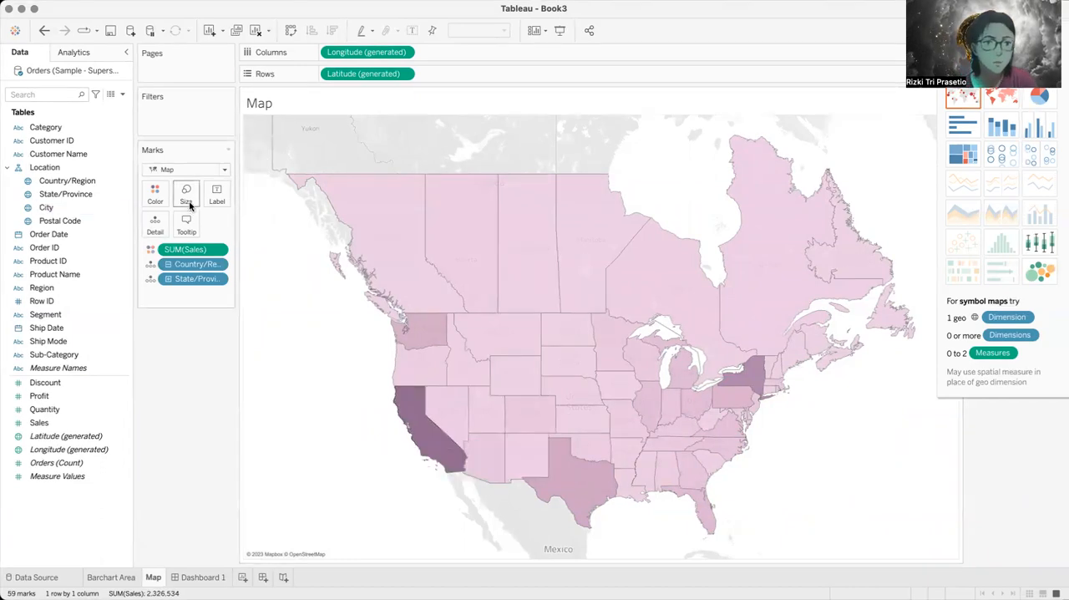
# Step: Set the color palette for Sales on the map to Red
pyautogui.click(156, 195)
pyautogui.click(209, 236)
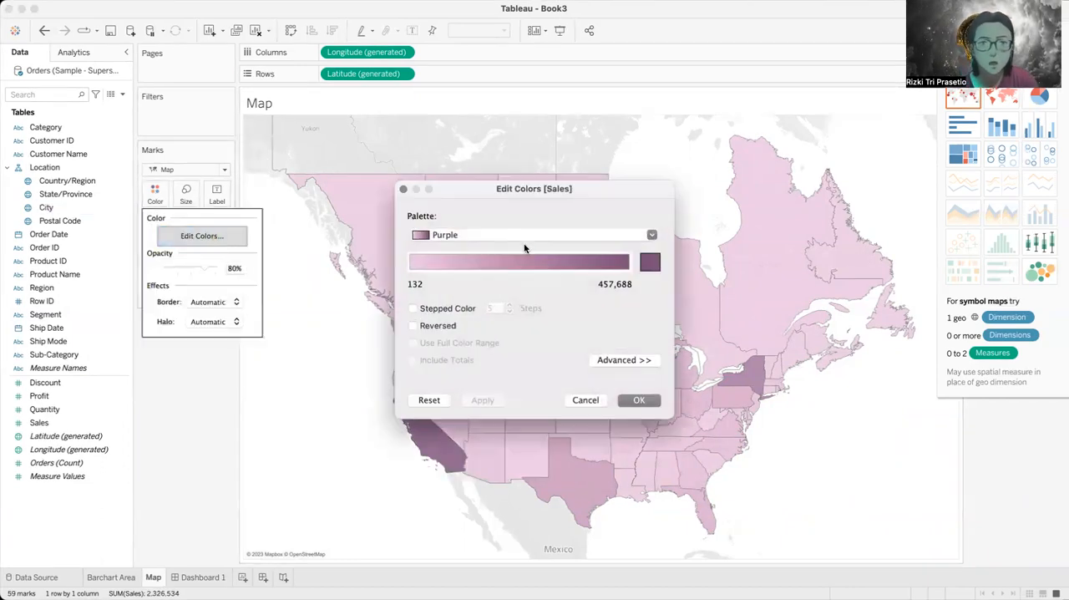
pyautogui.click(522, 237)
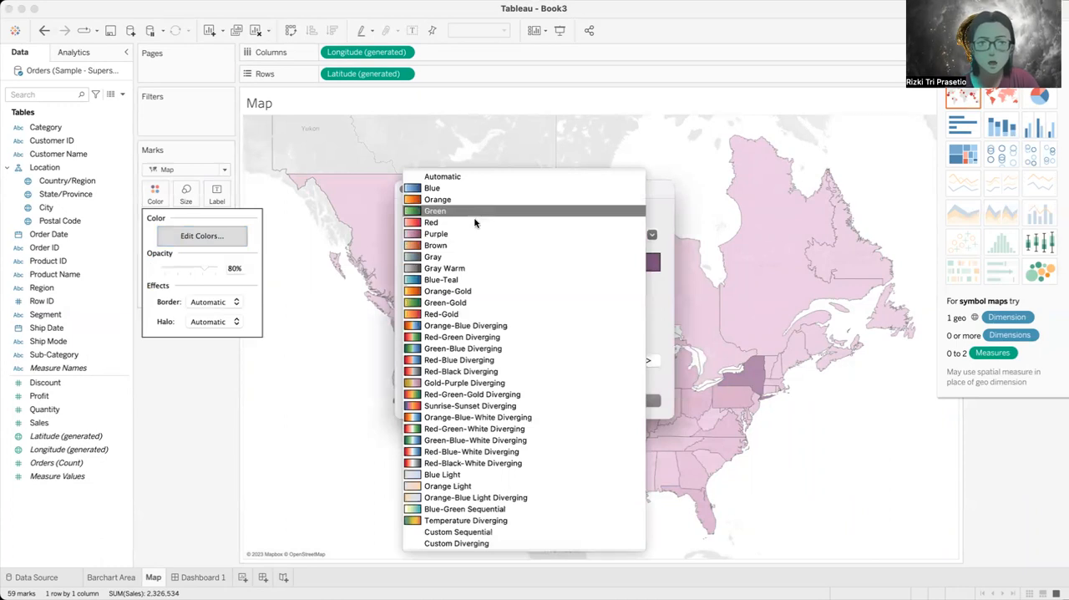
pyautogui.click(475, 223)
pyautogui.click(641, 400)
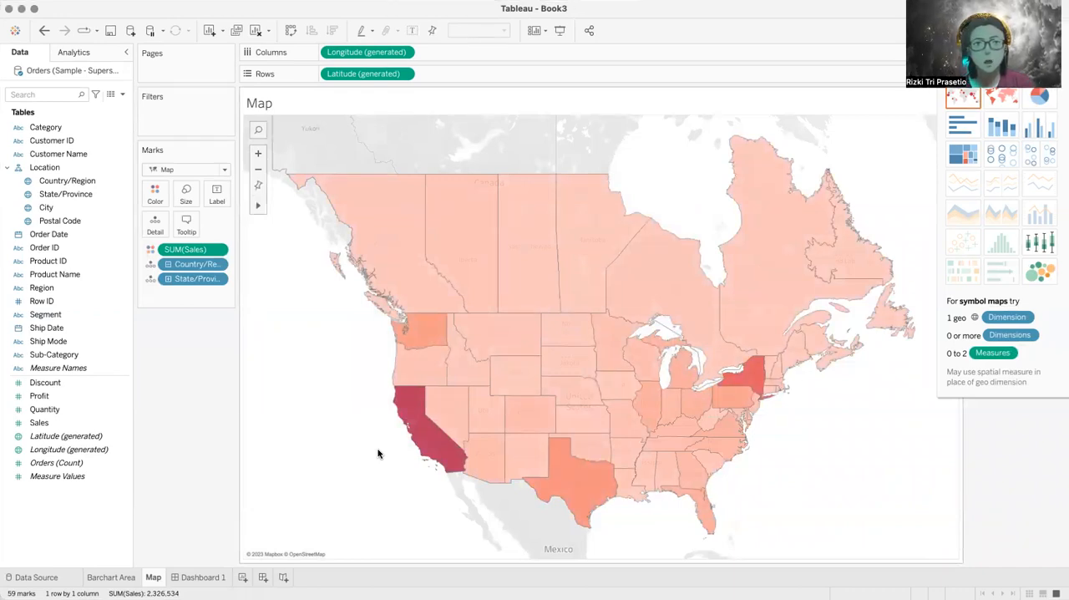
# Step: Replace the map worksheet's title with "Grafik Sebaran Penjualan"
pyautogui.scroll(2, 523, 297)
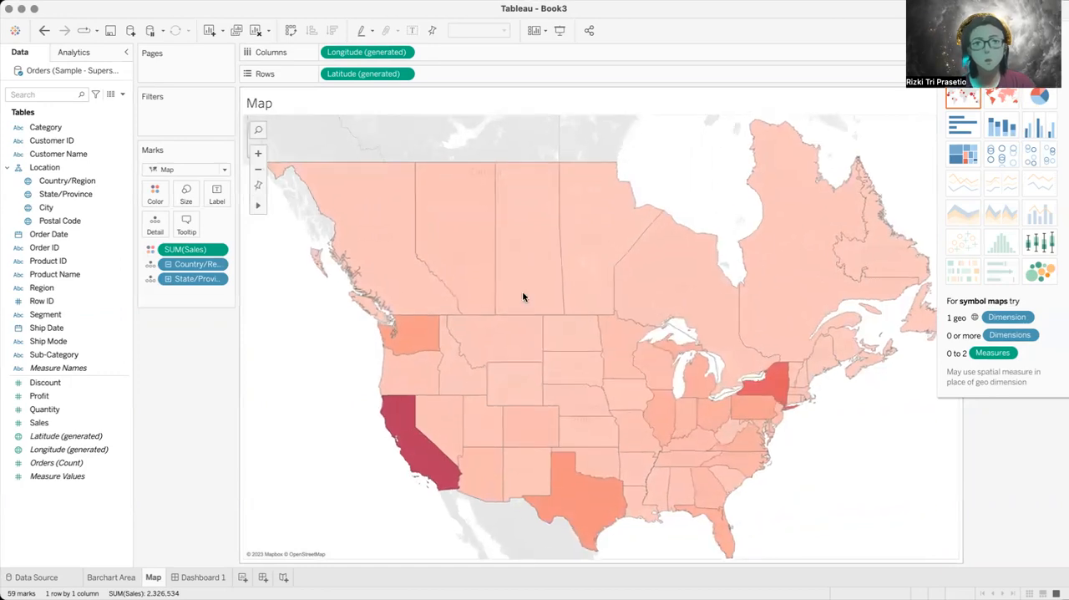
pyautogui.doubleClick(270, 103)
pyautogui.moveTo(455, 240); pyautogui.dragTo(273, 237)
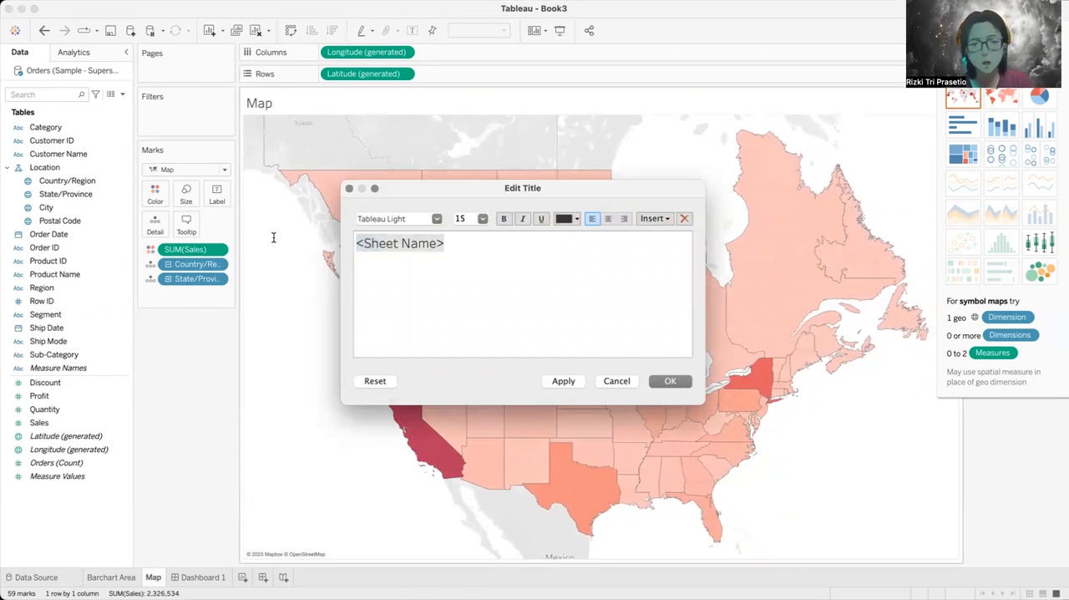
pyautogui.write('Grafik')
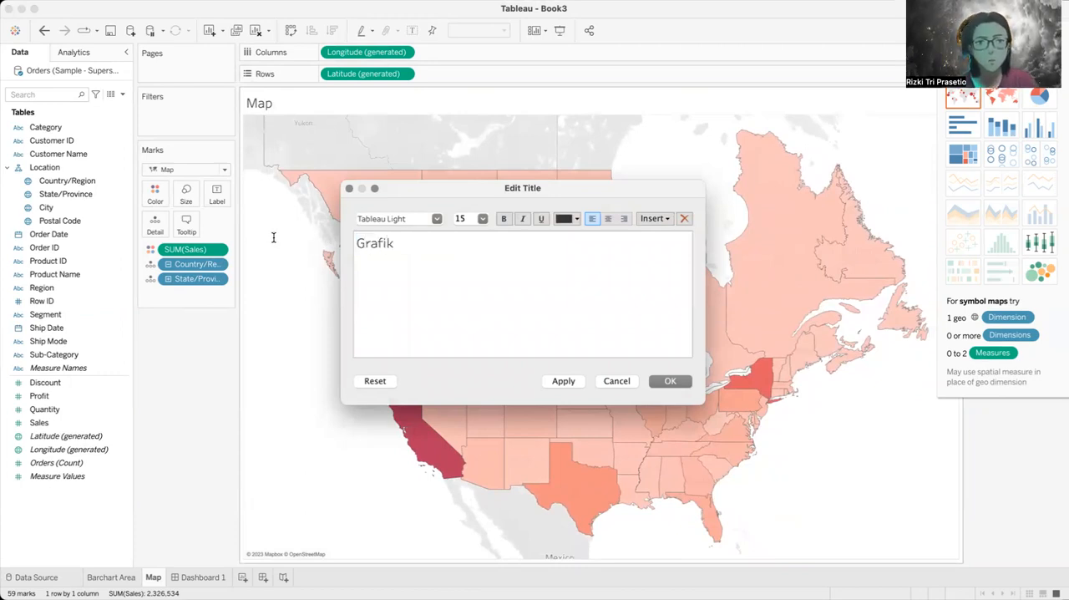
pyautogui.write(' Sebaran')
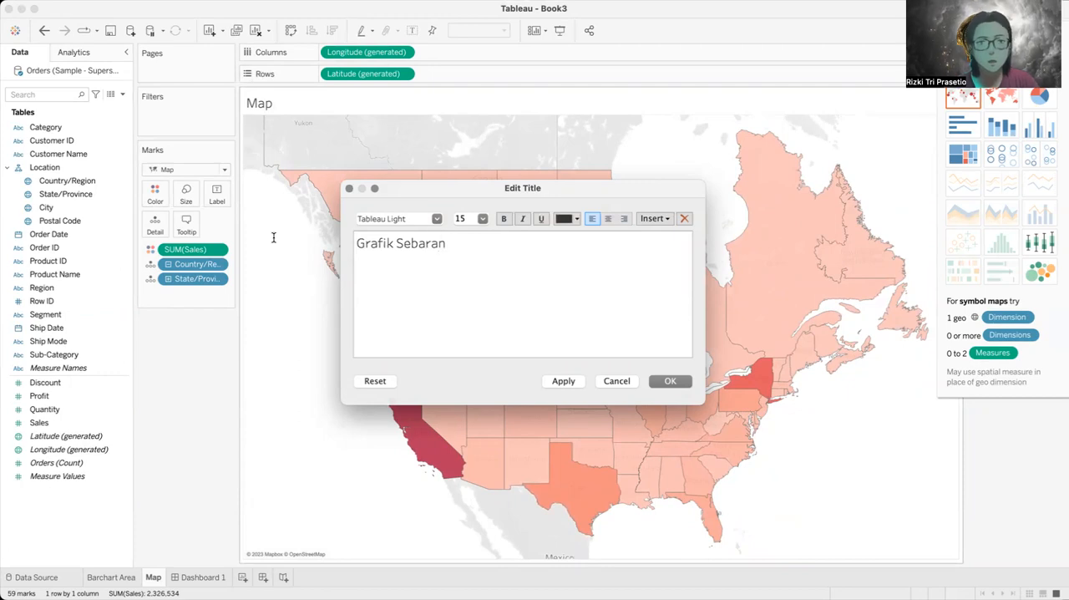
pyautogui.write(' Penjualan')
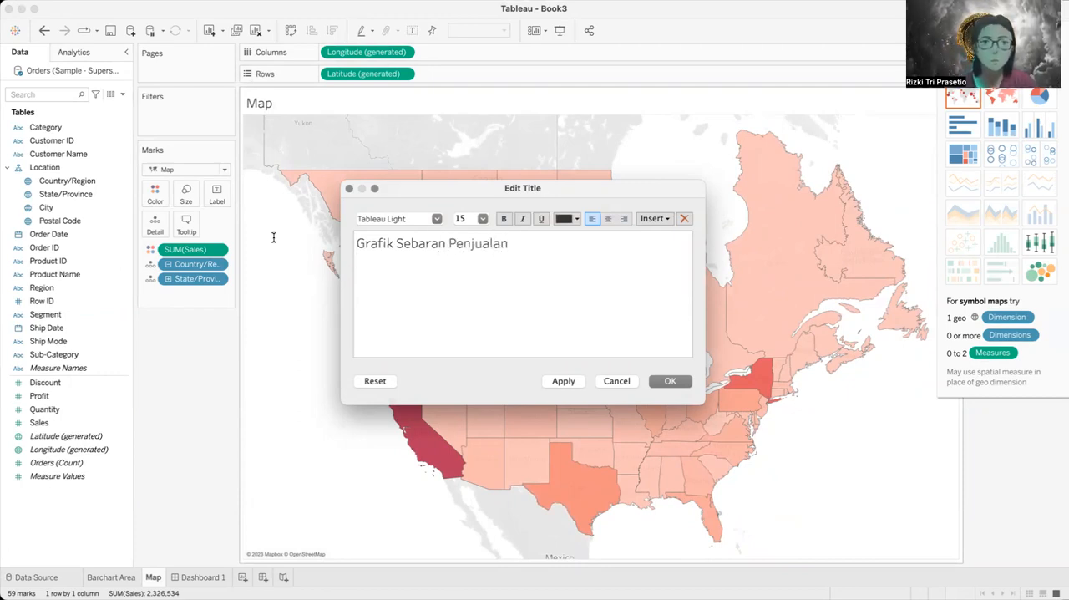
pyautogui.click(666, 383)
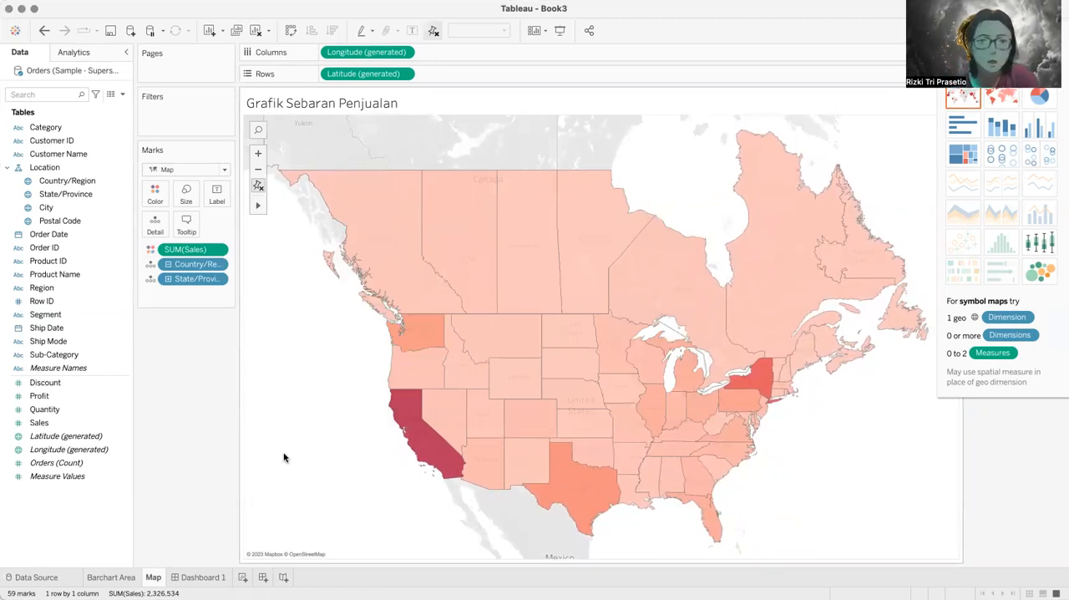
# Step: Add Quantity to the tooltip of the states on the sales map
pyautogui.moveTo(465, 257)
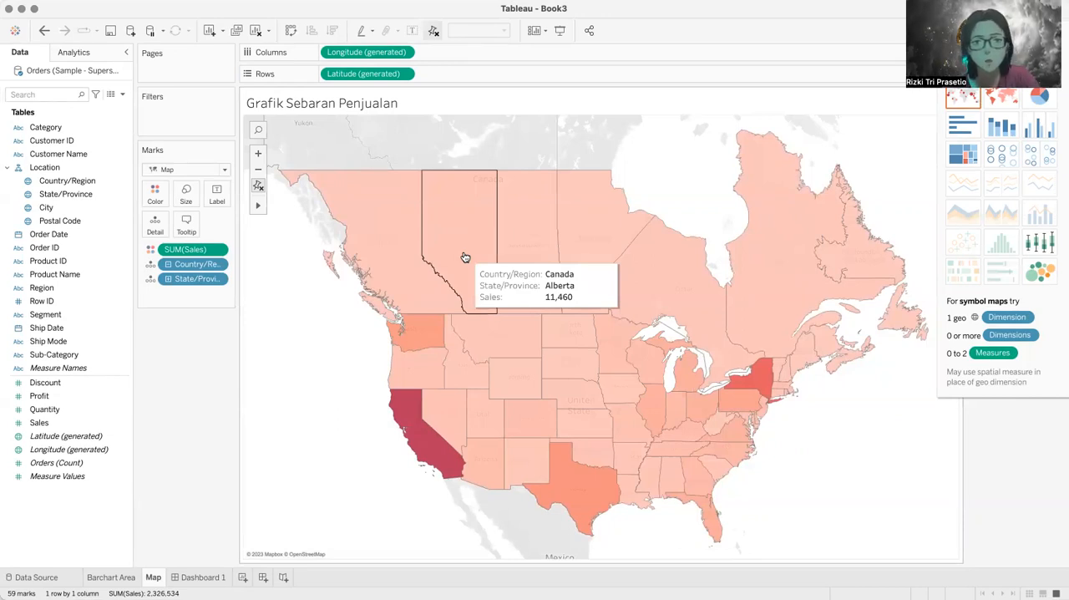
pyautogui.moveTo(535, 375)
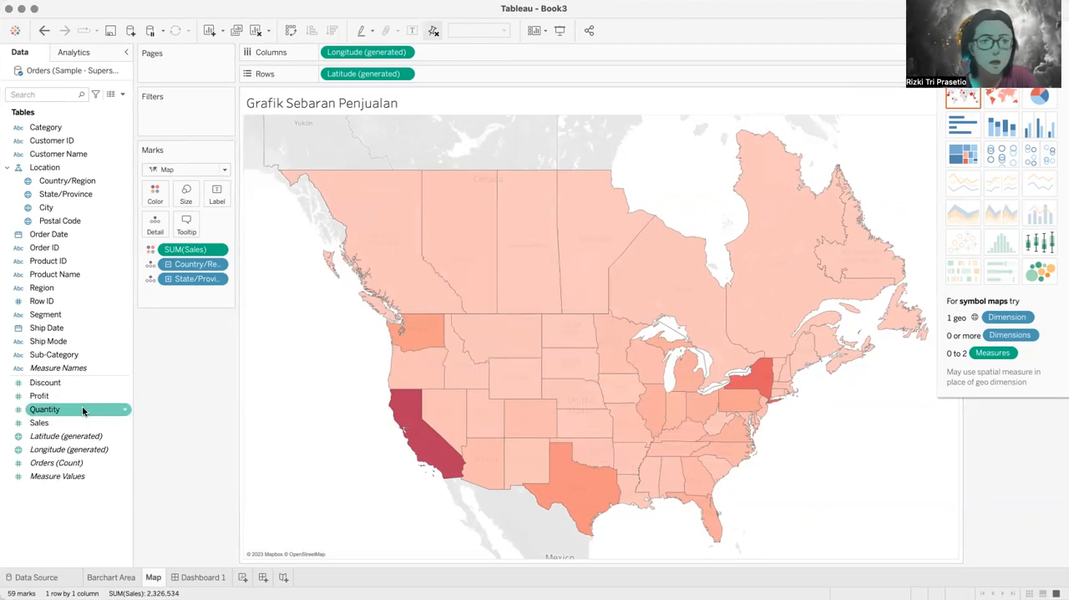
pyautogui.moveTo(62, 411); pyautogui.dragTo(186, 227)
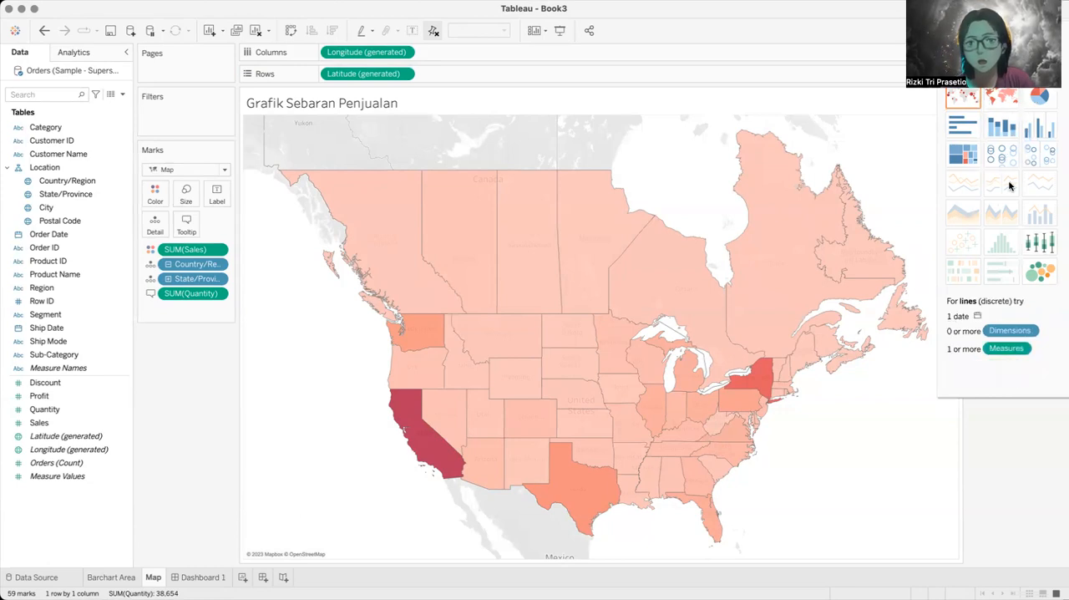
# Step: Try the packed bubbles chart type for Sales by state and inspect the details of the California bubble
pyautogui.click(1039, 277)
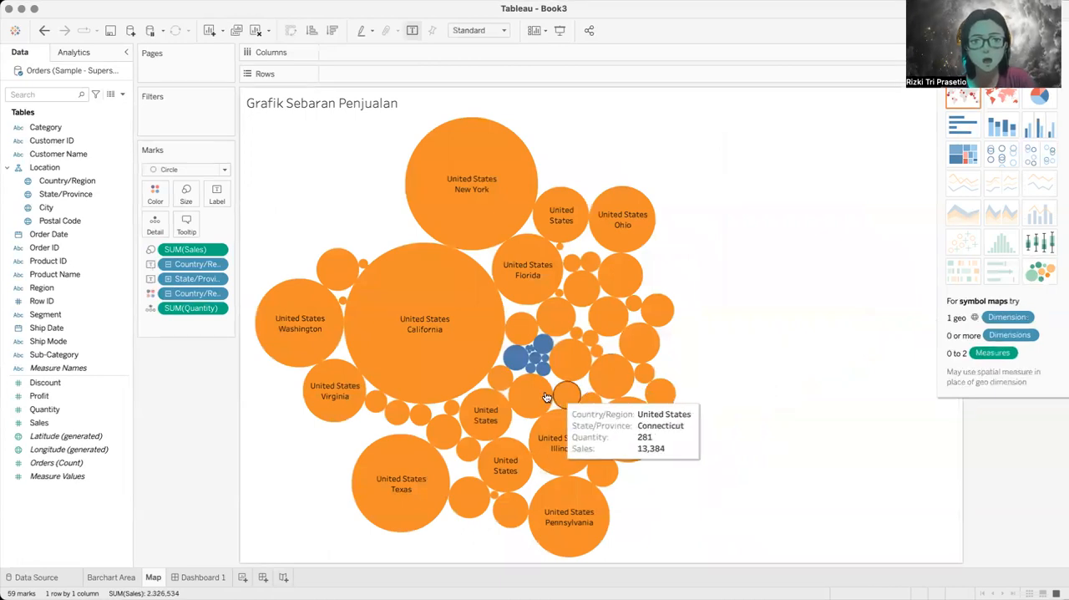
pyautogui.moveTo(414, 370)
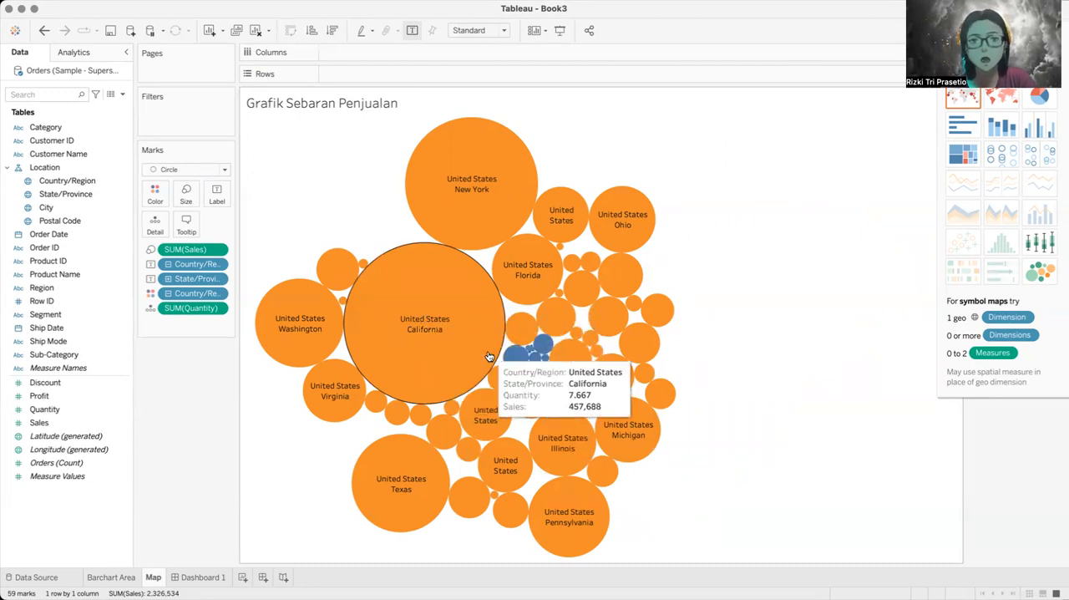
pyautogui.moveTo(482, 399)
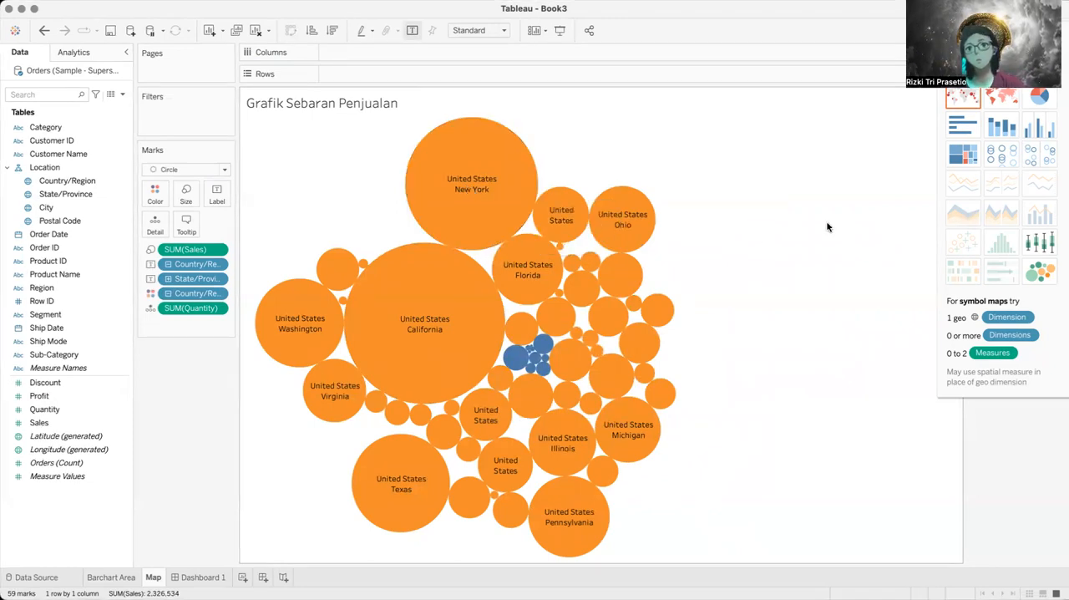
# Step: Try the pie chart type for Sales by state and look through the pies for all states
pyautogui.click(1039, 99)
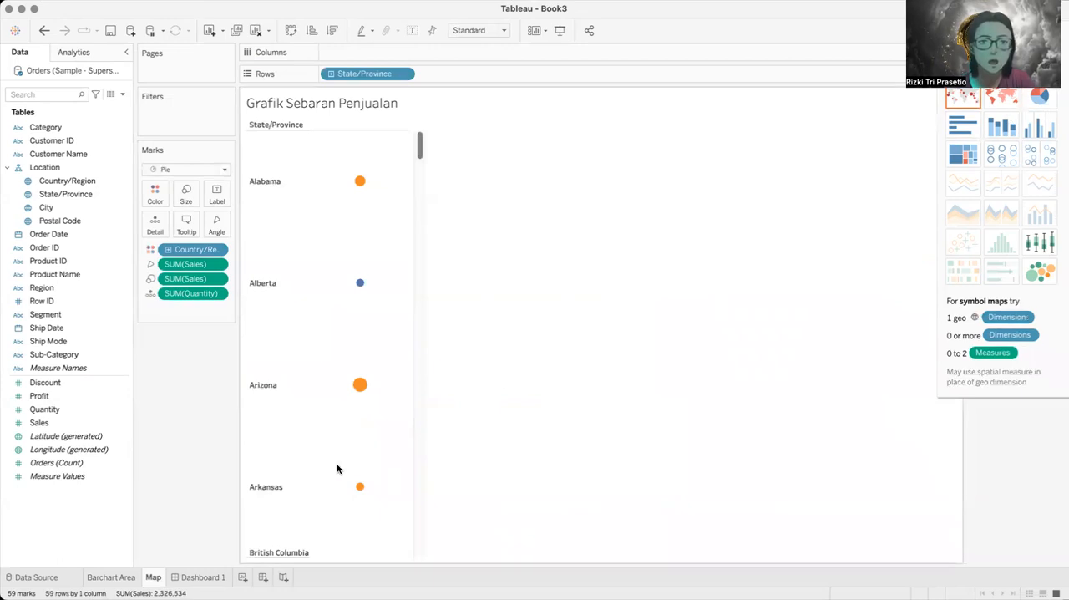
pyautogui.scroll(-15, 338, 468)
pyautogui.scroll(-20, 337, 469)
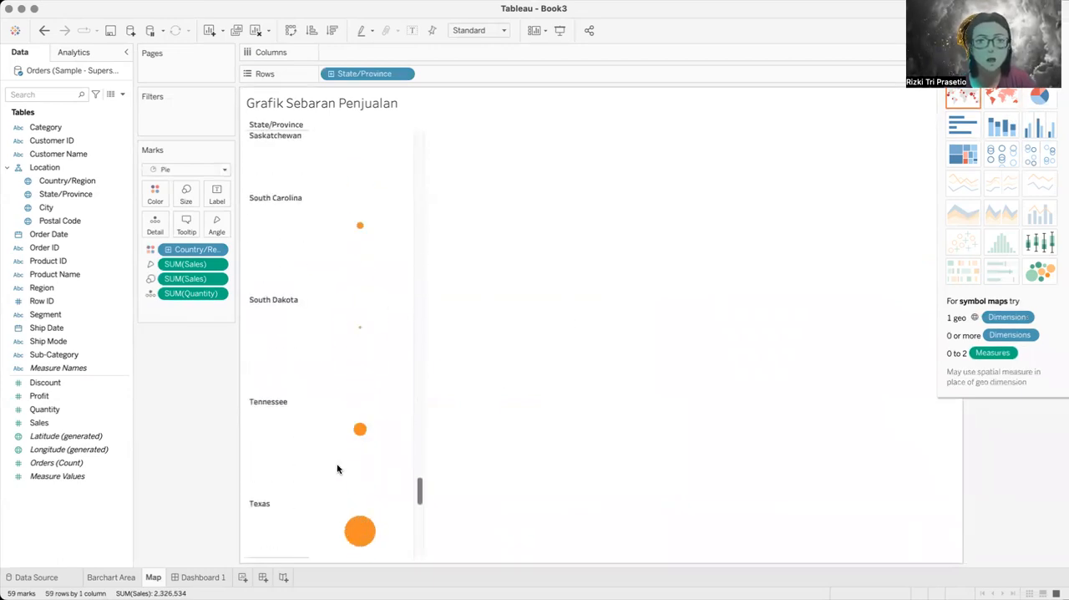
pyautogui.scroll(10, 334, 485)
pyautogui.scroll(20, 331, 505)
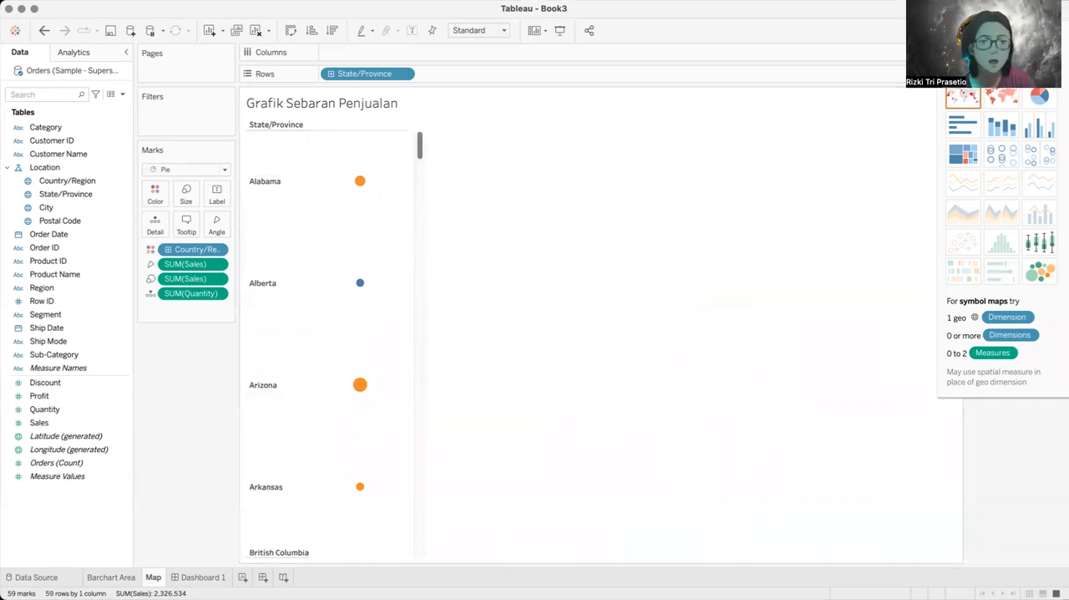
# Step: On the Barchart Area sheet, remove Sales and Quantity from the measure values and try a pie chart of Profit by Region
pyautogui.click(114, 577)
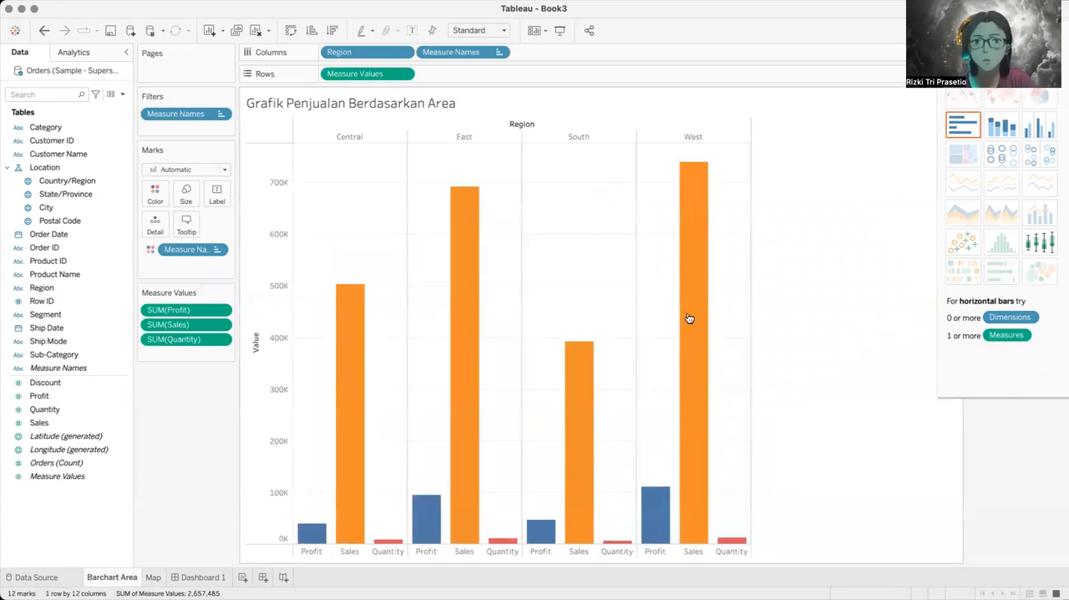
pyautogui.click(220, 325)
pyautogui.click(201, 504)
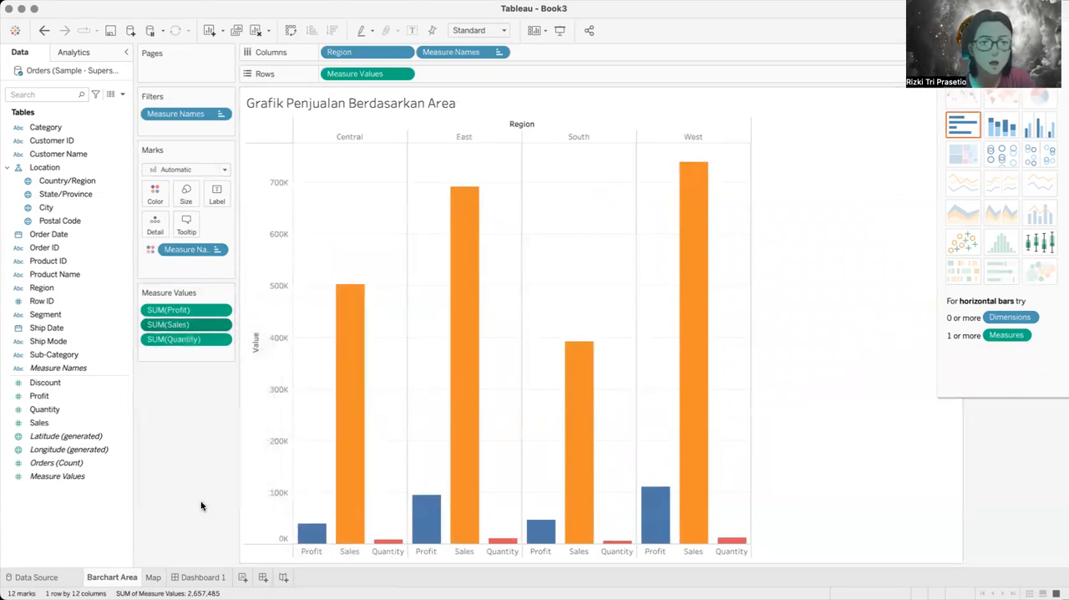
pyautogui.click(221, 324)
pyautogui.click(167, 498)
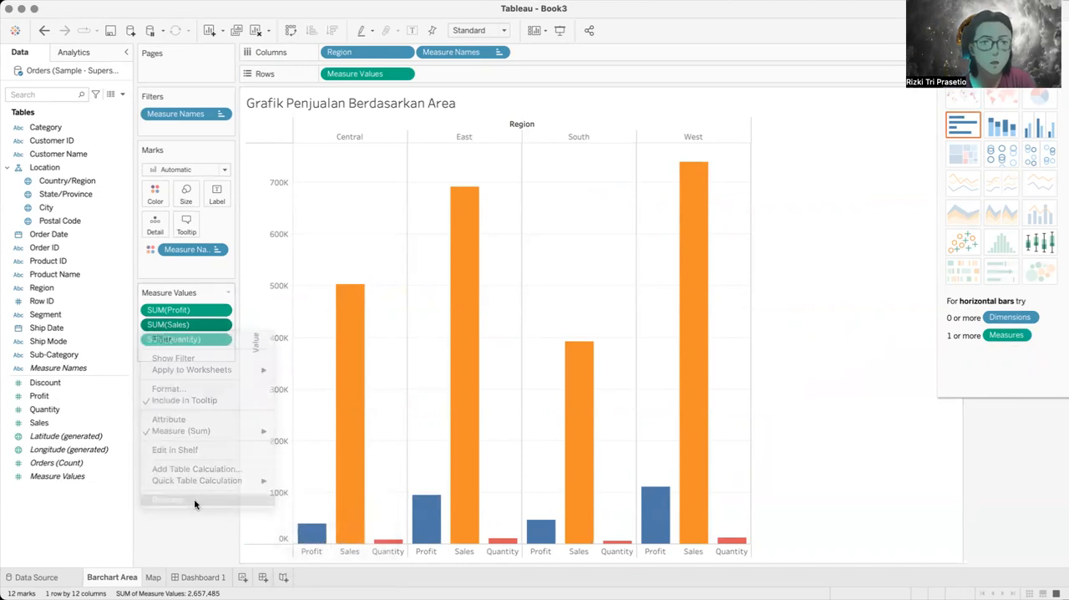
pyautogui.click(223, 325)
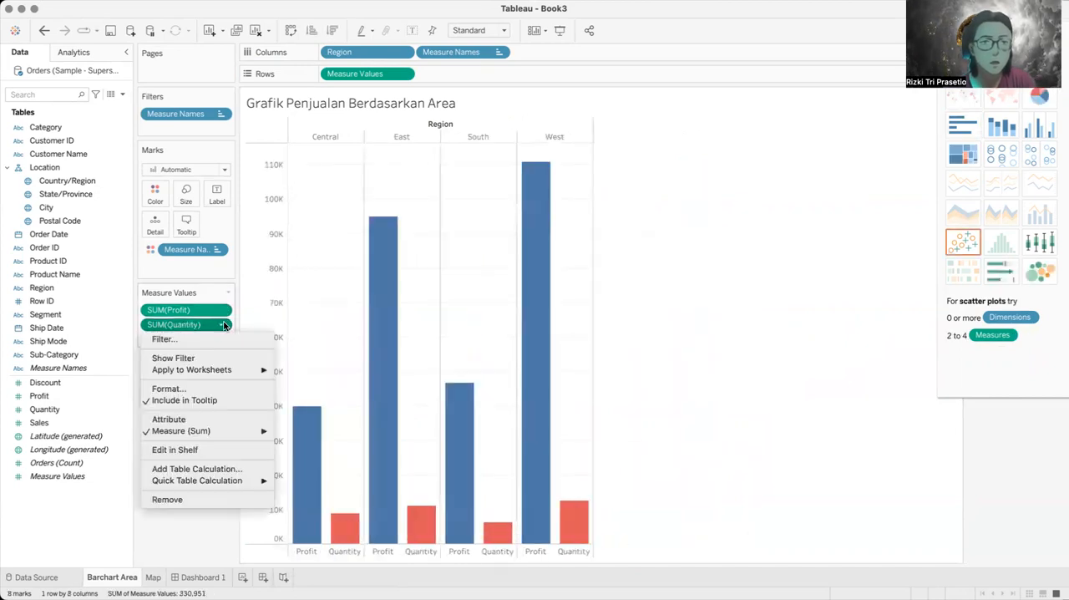
pyautogui.click(192, 498)
pyautogui.click(1039, 97)
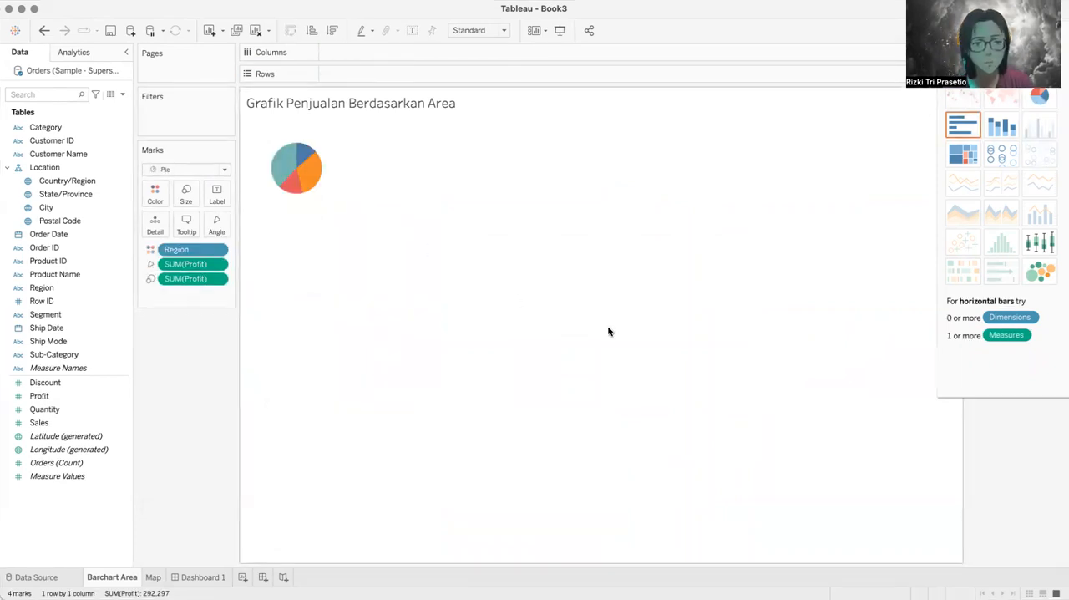
# Step: Undo the pie chart conversion and the removal of Quantity and Sales on the Barchart Area sheet
pyautogui.press('super+z')
pyautogui.press('super+z')
pyautogui.press('super+z')
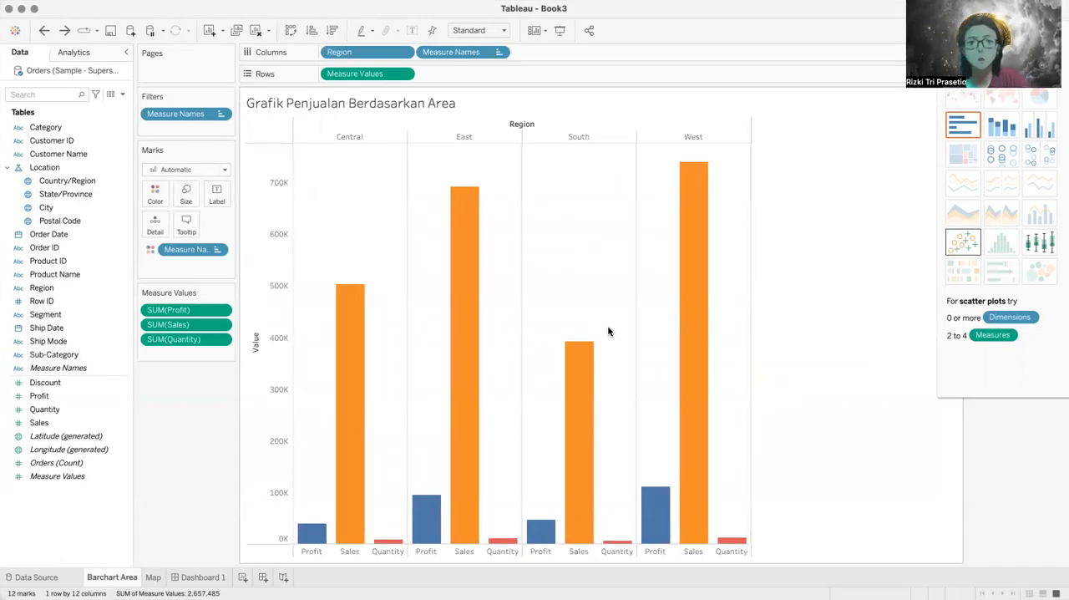
# Step: On the Map sheet, try the stacked bars and side-by-side bars chart types for Sales by country and state
pyautogui.click(153, 576)
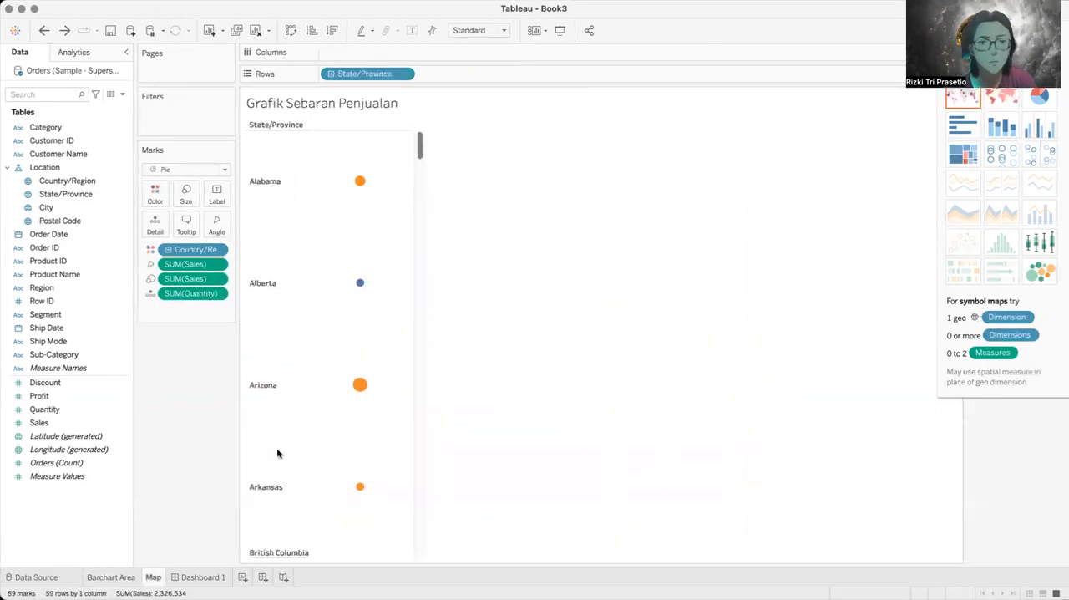
pyautogui.click(1002, 125)
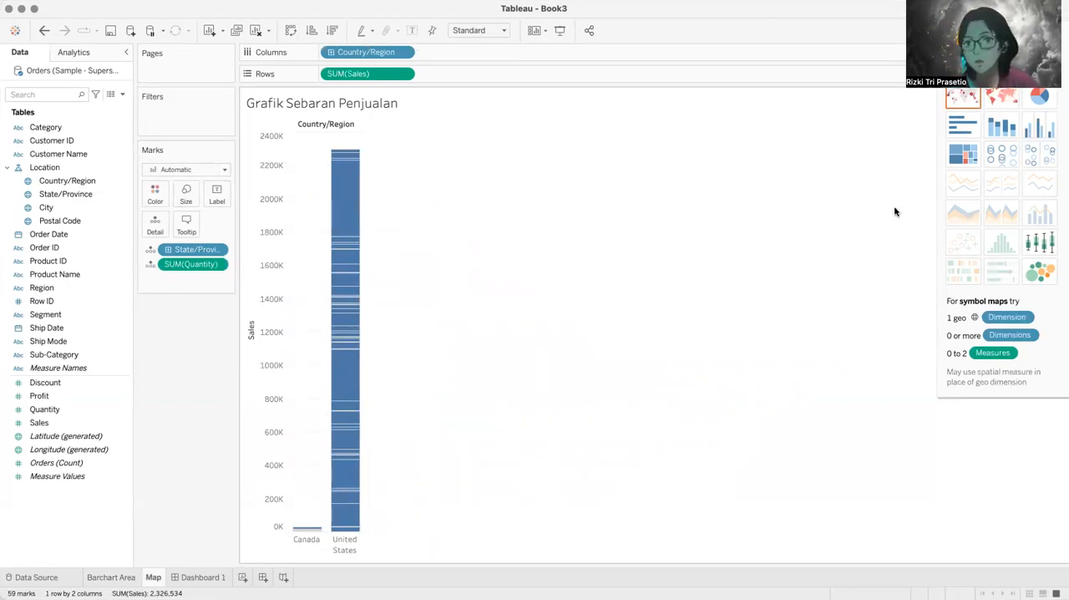
pyautogui.click(1032, 133)
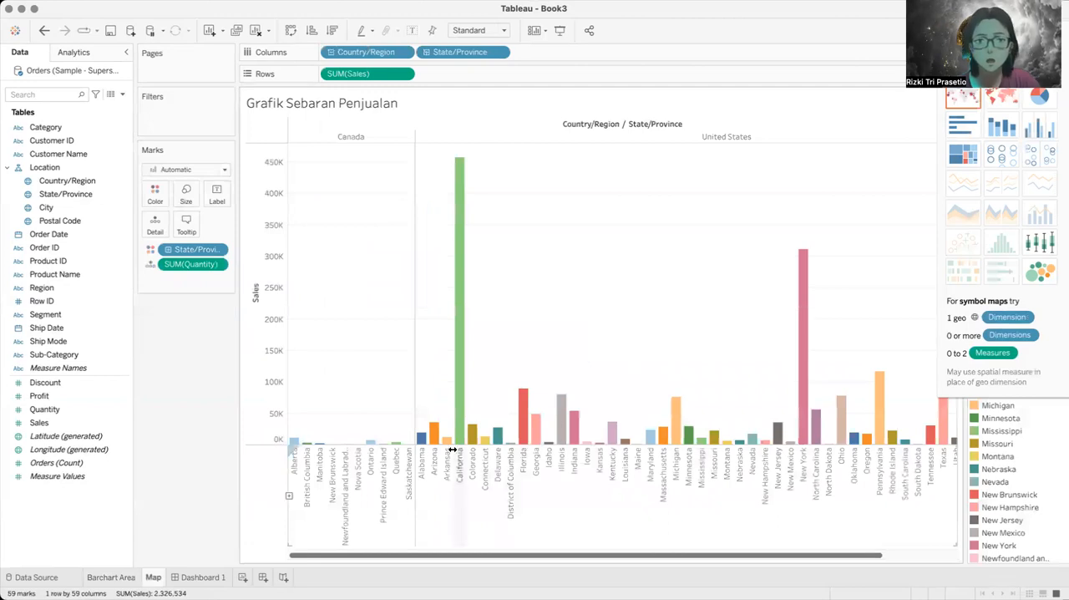
# Step: Turn the Map sheet back into a filled map colored by Sales and check a state's tooltip for Quantity
pyautogui.click(1007, 99)
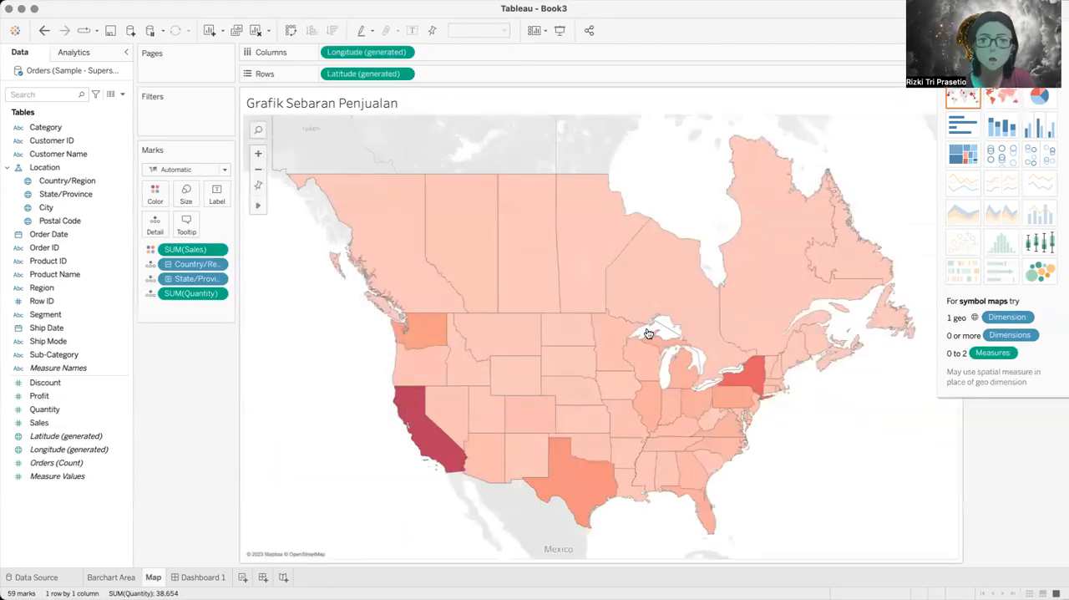
pyautogui.moveTo(628, 356)
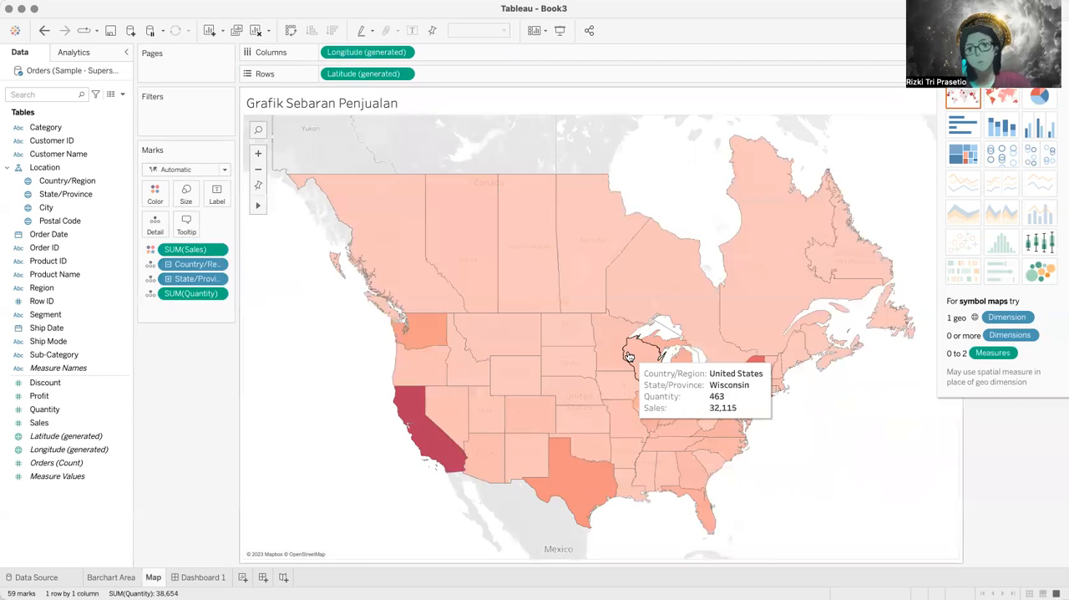
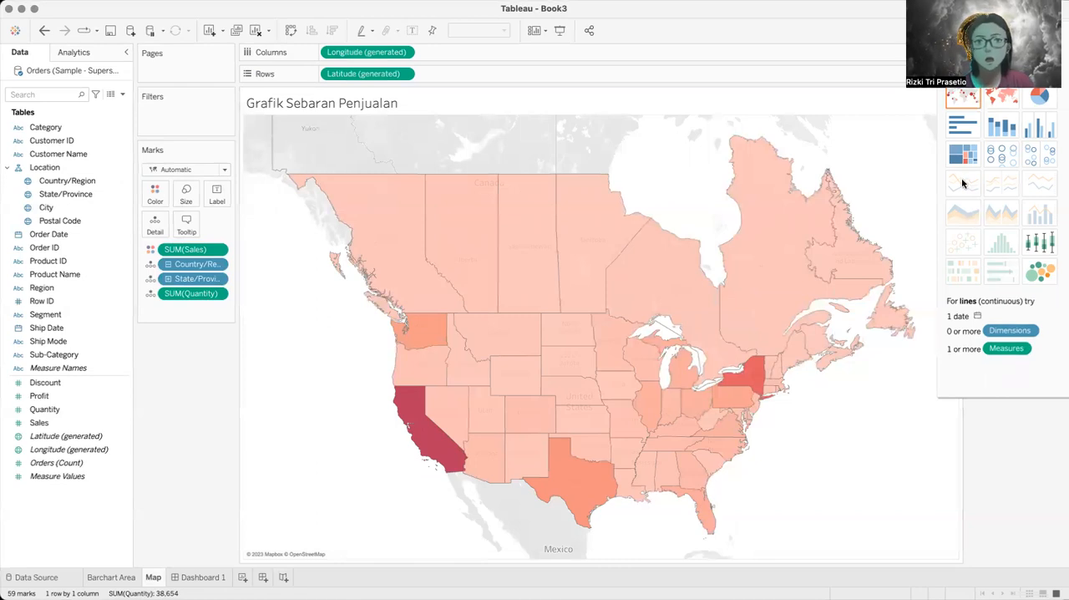
# Step: Create a new worksheet and plot total Sales as rows against the year of Order Date as columns
pyautogui.click(240, 577)
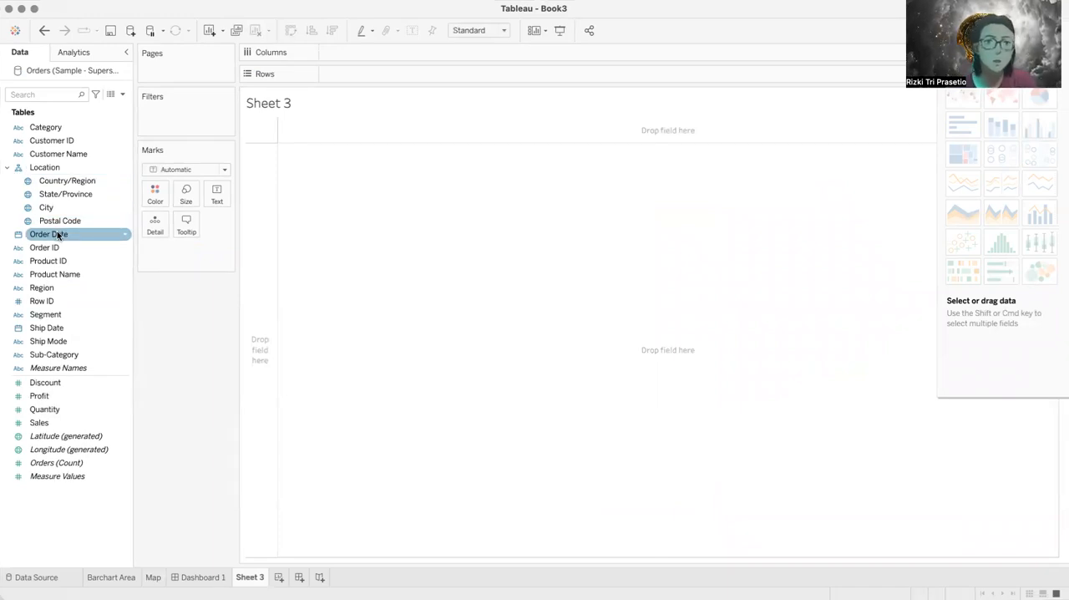
pyautogui.moveTo(57, 232); pyautogui.dragTo(350, 53)
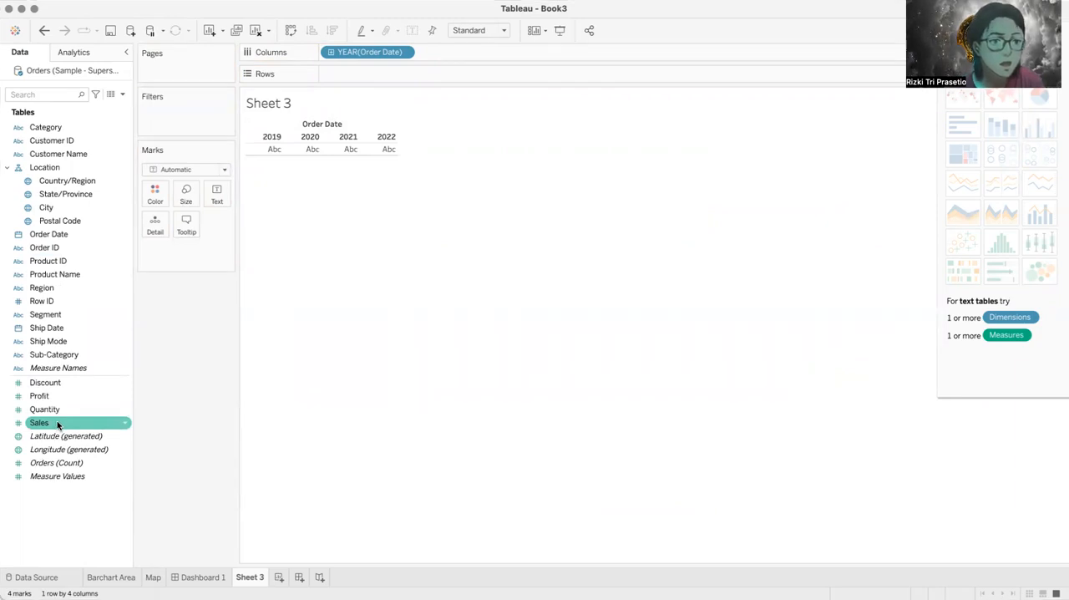
pyautogui.moveTo(56, 424); pyautogui.dragTo(358, 82)
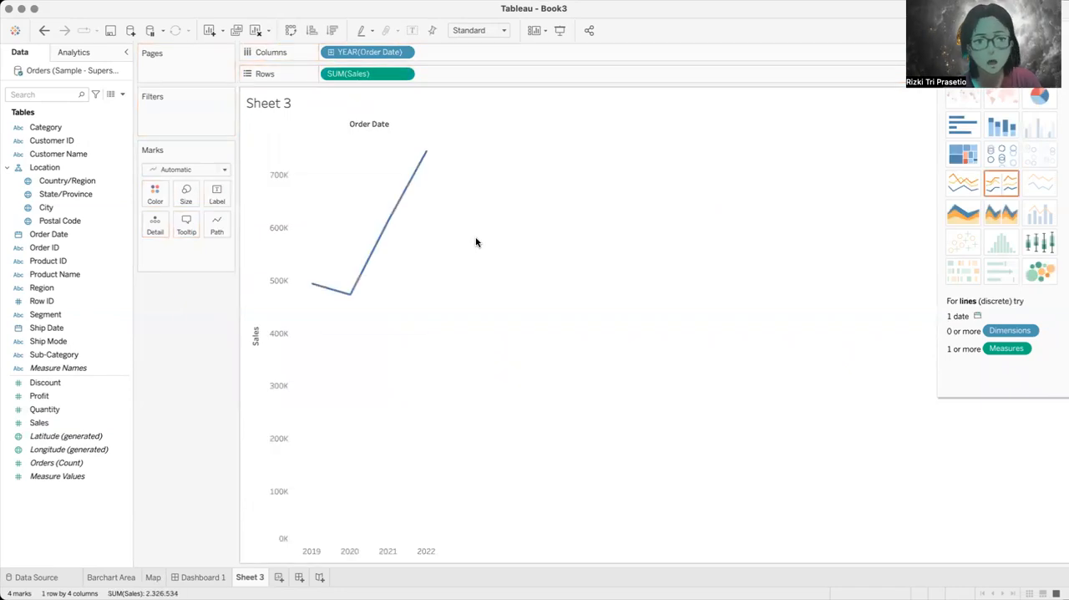
pyautogui.moveTo(355, 285)
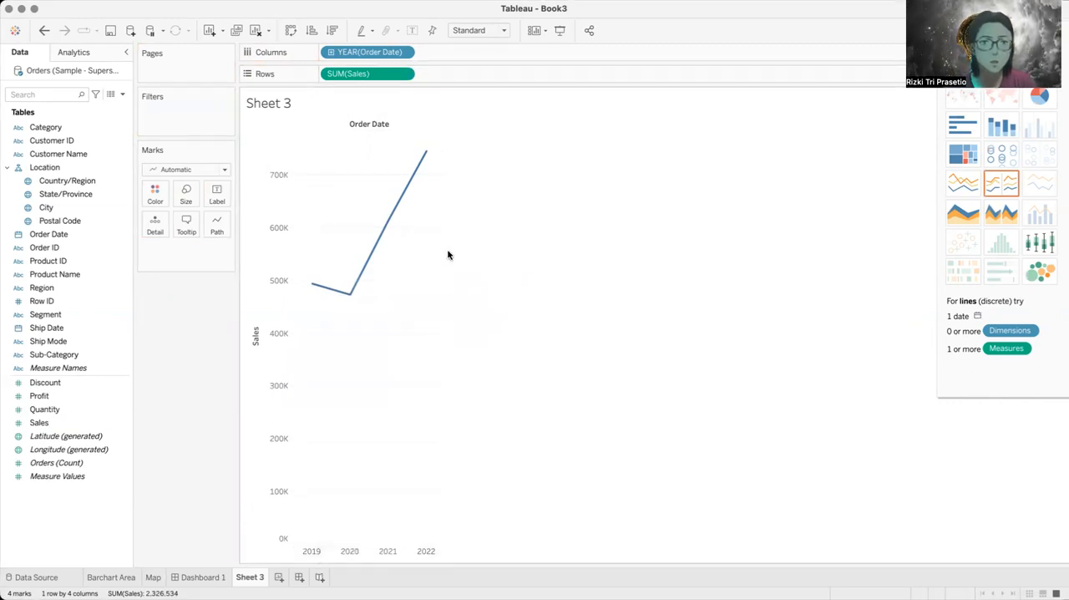
# Step: Try expanding the Order Date year into quarters, undo it, and look through the year field's date options
pyautogui.click(332, 52)
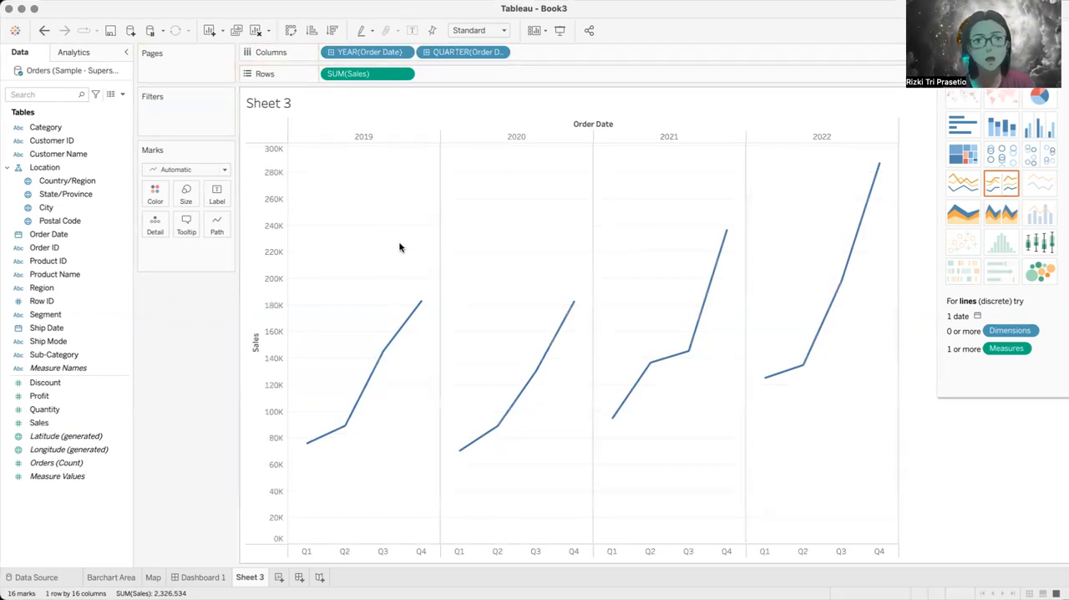
pyautogui.press('super+z')
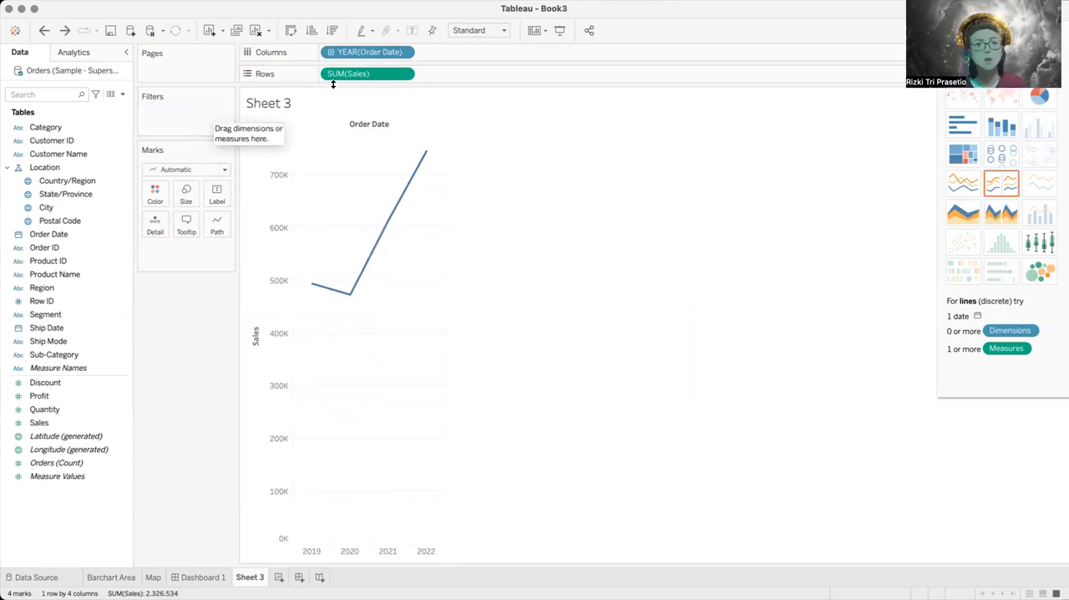
pyautogui.click(405, 52)
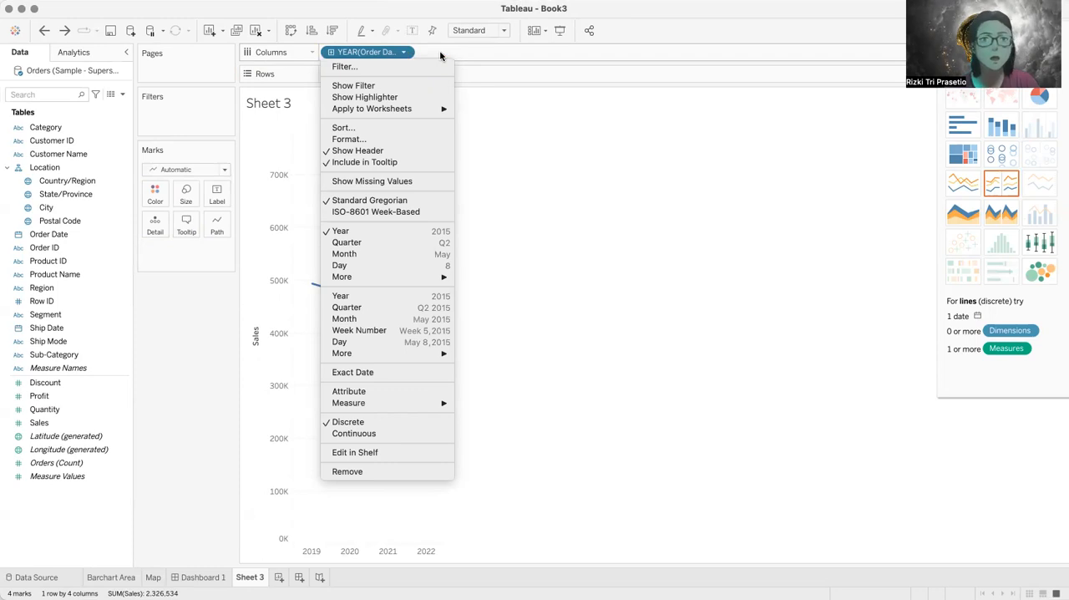
pyautogui.click(440, 53)
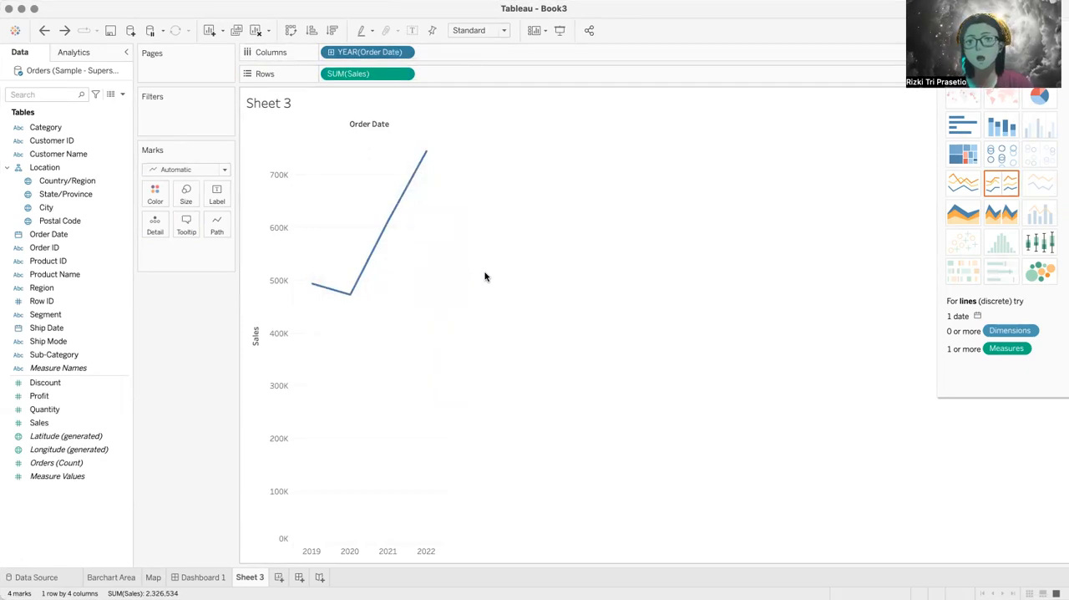
# Step: Drill the Order Date columns down from year to quarter, month and day, and look over the daily lines
pyautogui.click(330, 52)
pyautogui.click(426, 52)
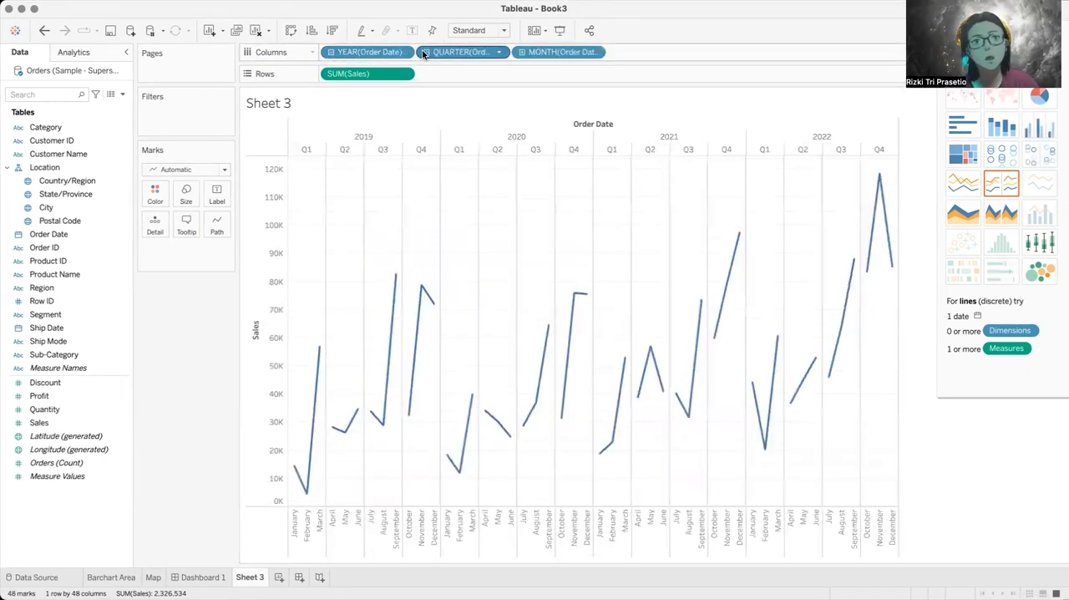
pyautogui.click(522, 52)
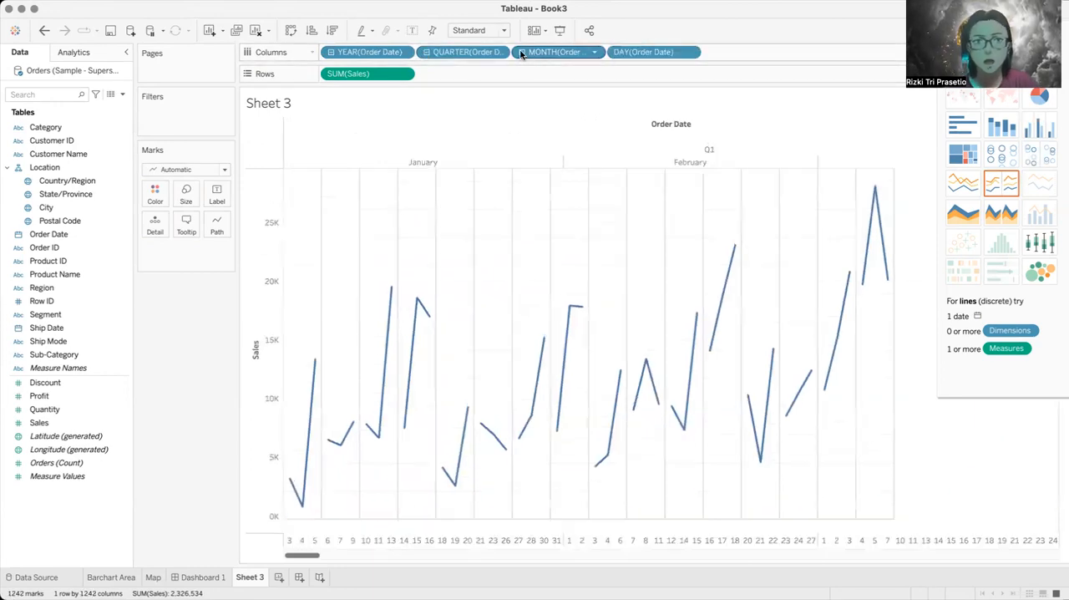
pyautogui.hscroll(10, 567, 210)
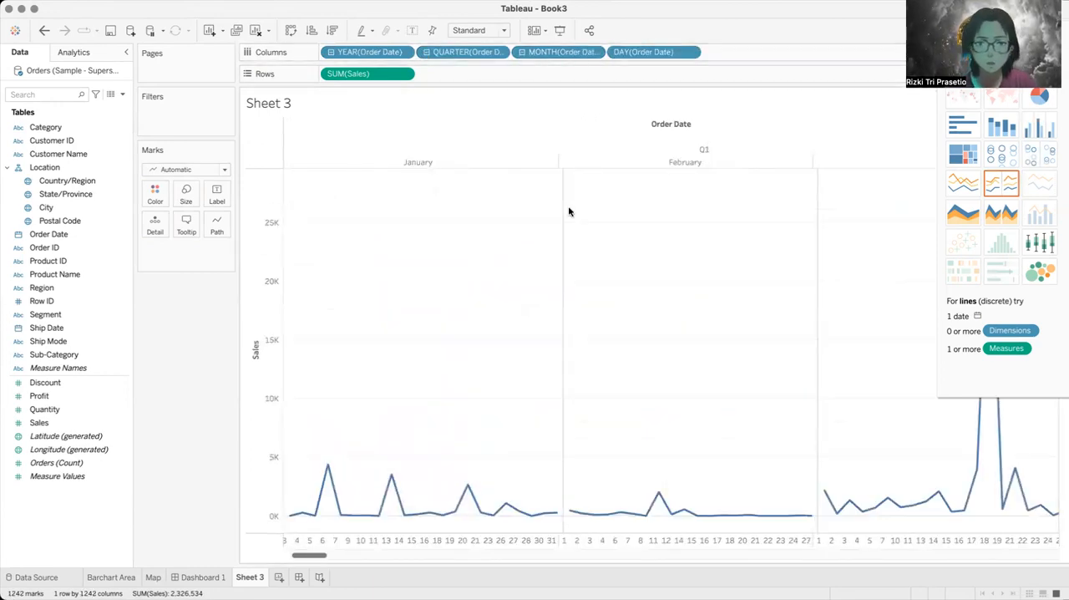
pyautogui.hscroll(-10, 568, 211)
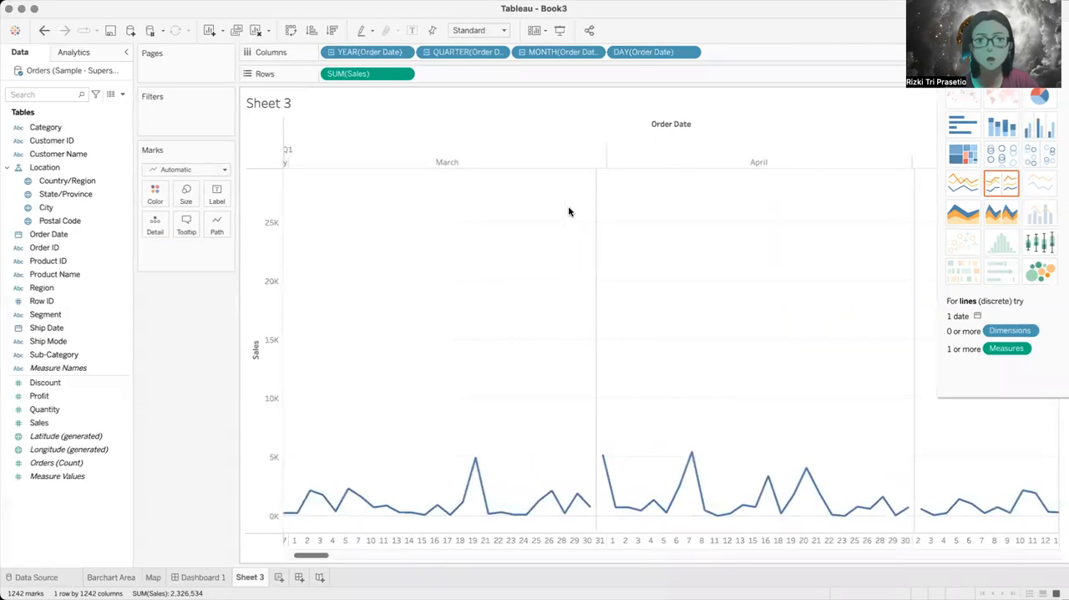
# Step: Remove the day and month levels of Order Date from the columns
pyautogui.click(691, 52)
pyautogui.click(628, 471)
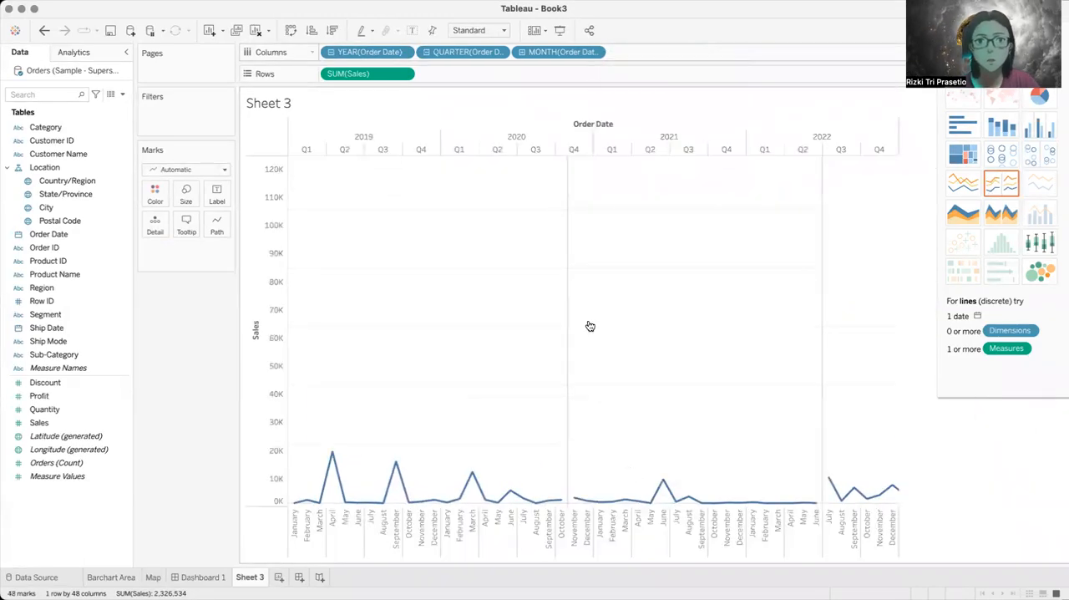
pyautogui.click(596, 51)
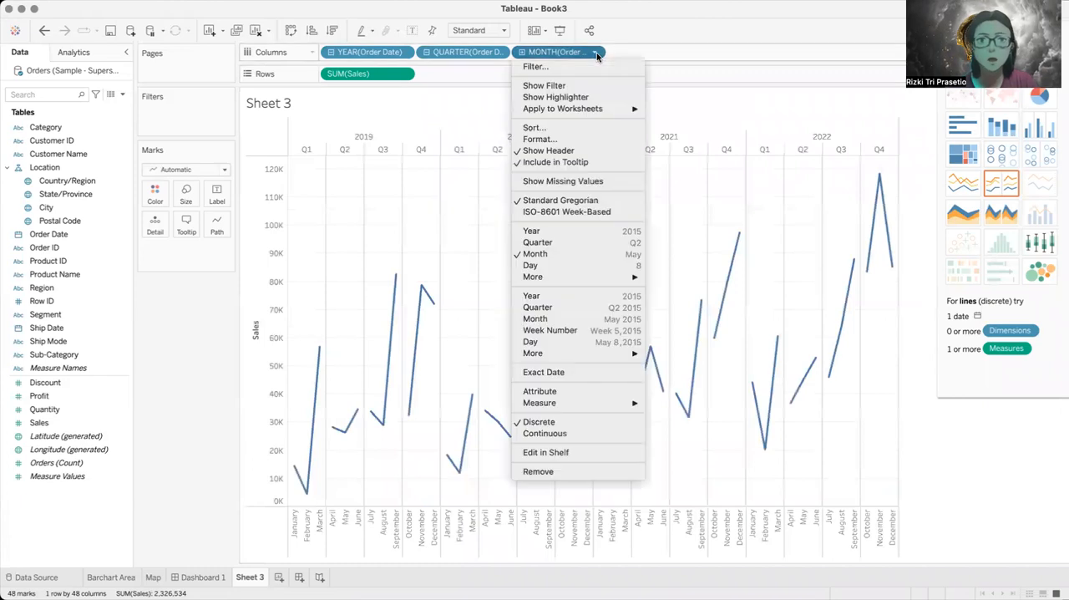
pyautogui.click(558, 472)
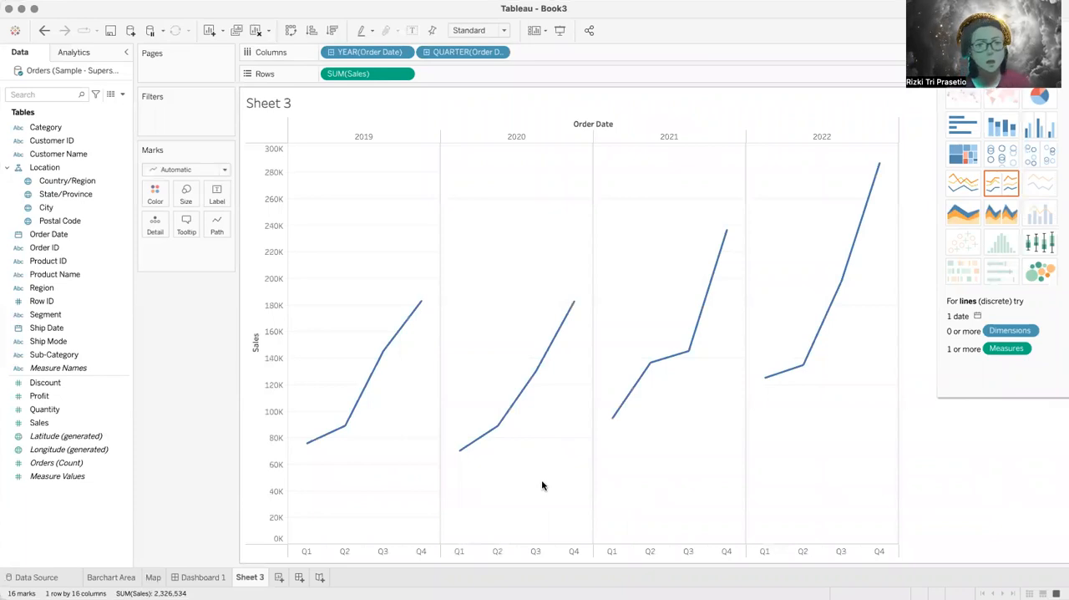
# Step: Rename the Sheet 3 worksheet as Line Chart
pyautogui.doubleClick(244, 575)
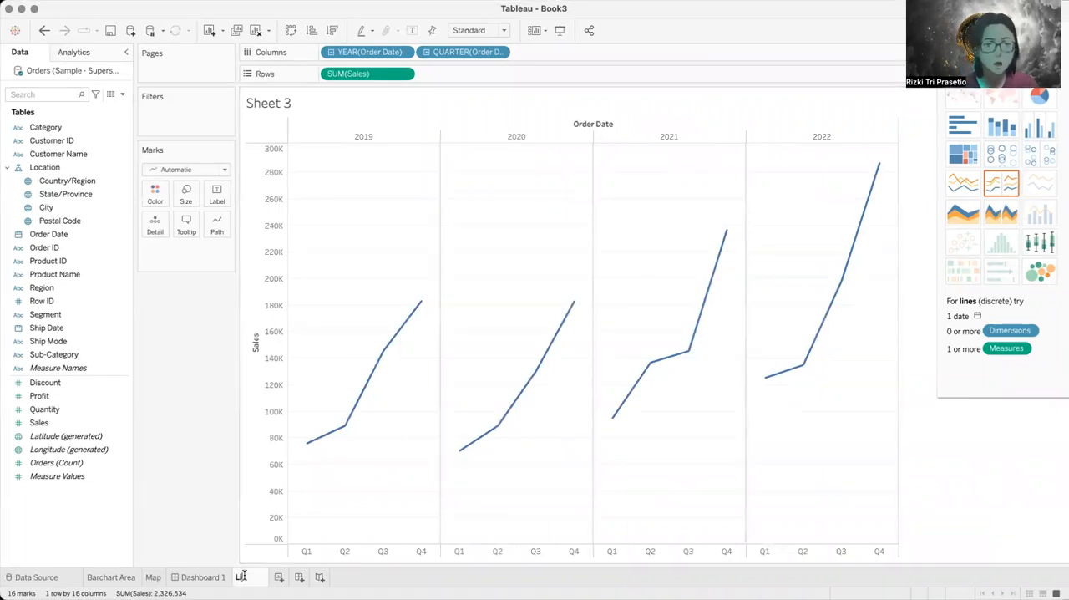
pyautogui.write('Line Chart')
pyautogui.press('Return')
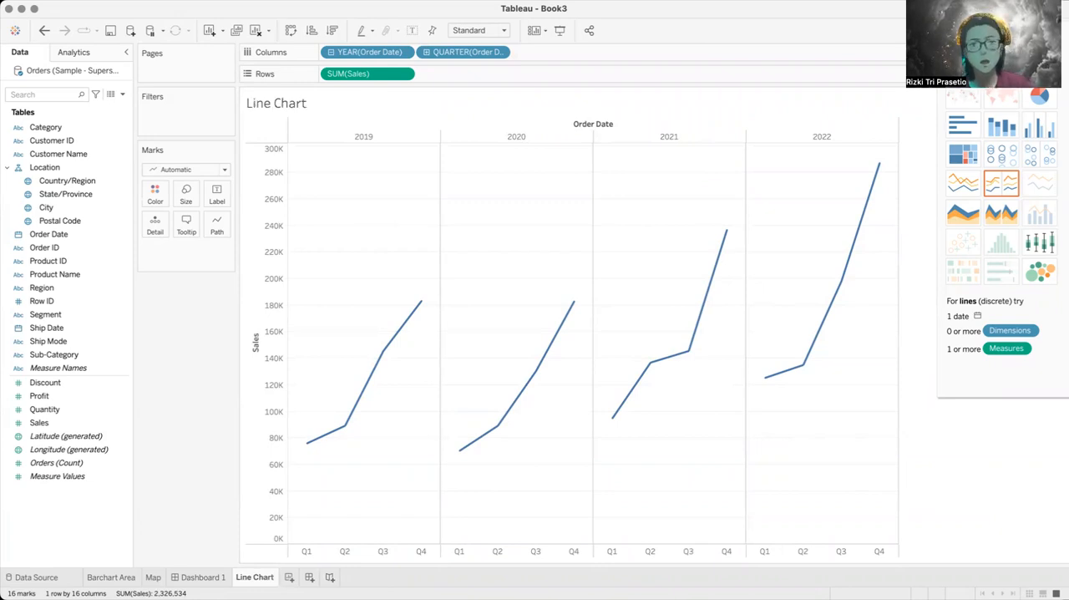